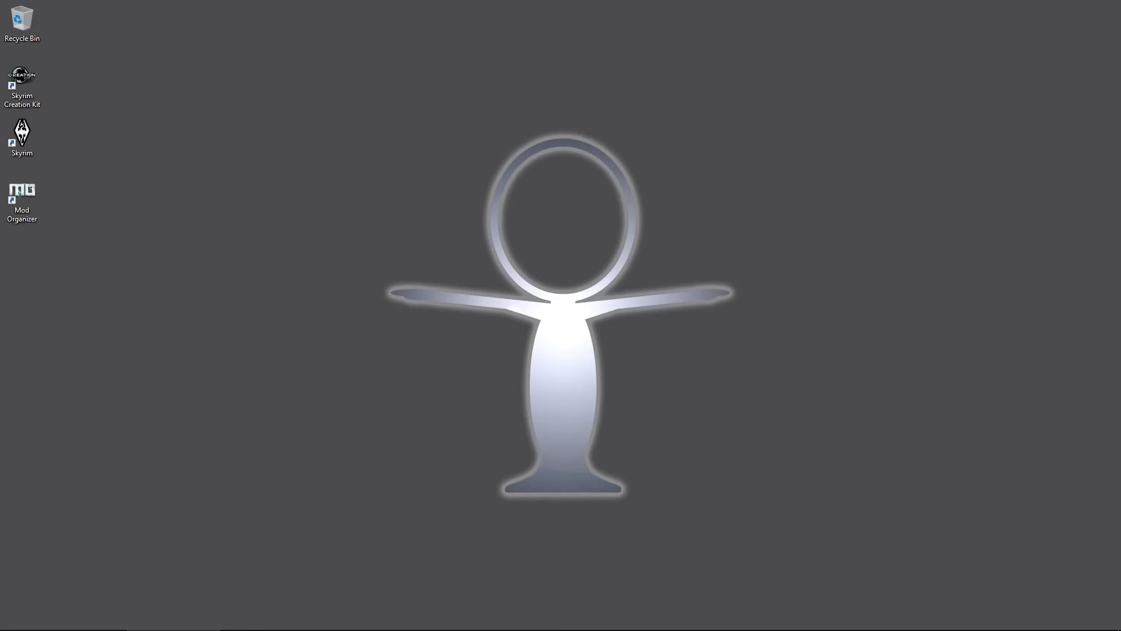
Switch to the File Explorer window showing the Skyrim installation and open its Data folder.
key(alt+Tab)
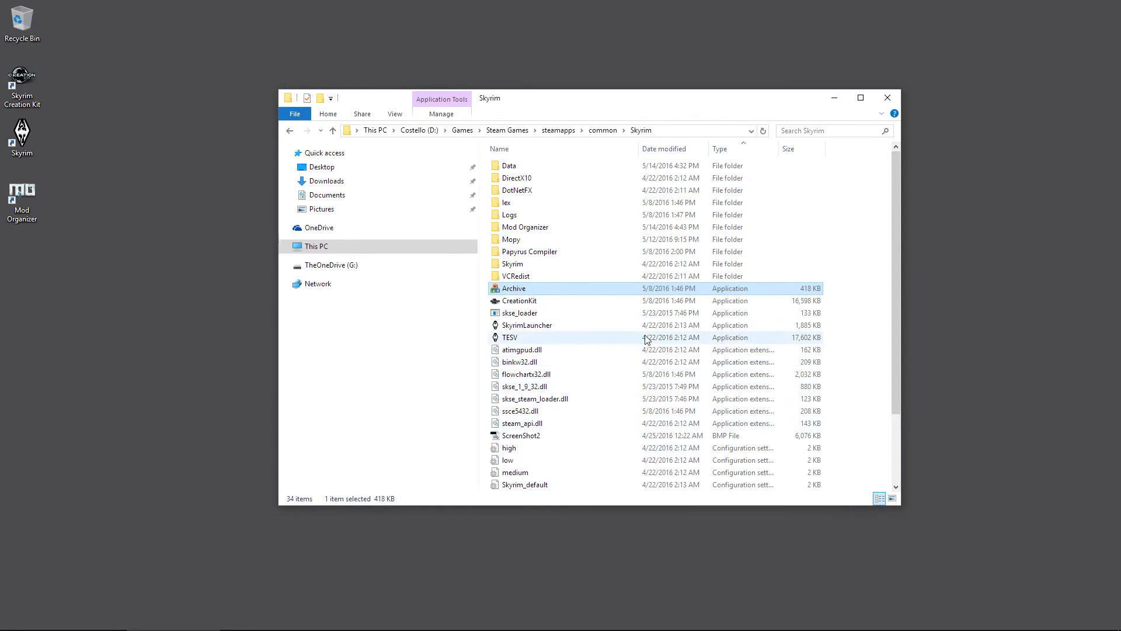
click(516, 169)
double_click(515, 169)
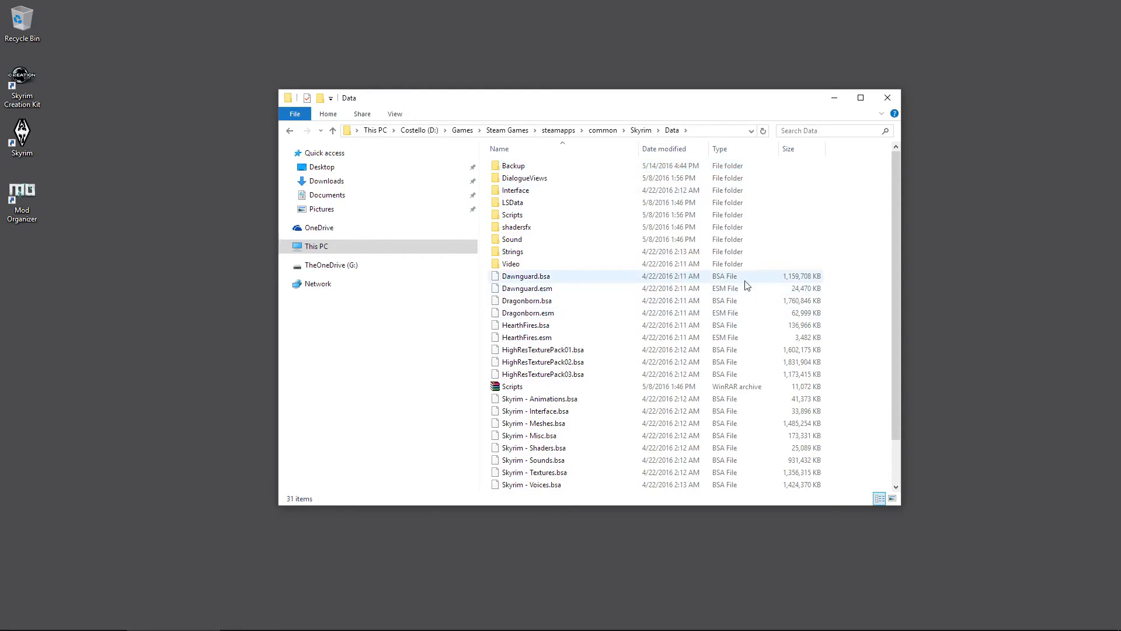
right_click(780, 217)
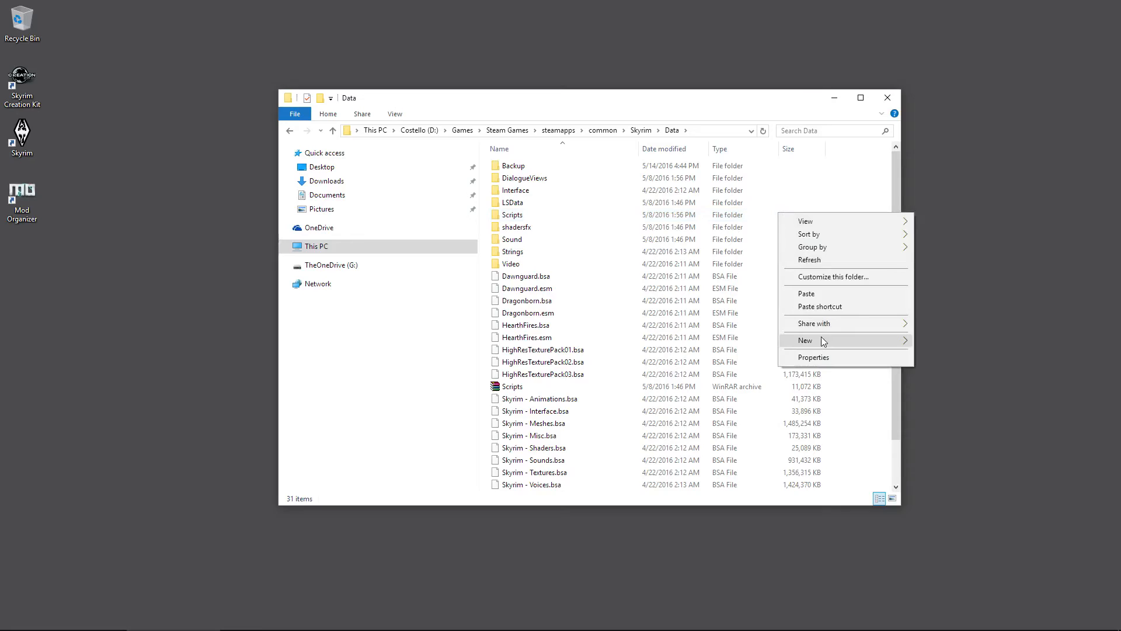
mouse_move(821, 338)
click(575, 294)
Copy Dawnguard.esm, Dragonborn.esm, HearthFires.esm and Update.esm from the Data folder.
click(575, 294)
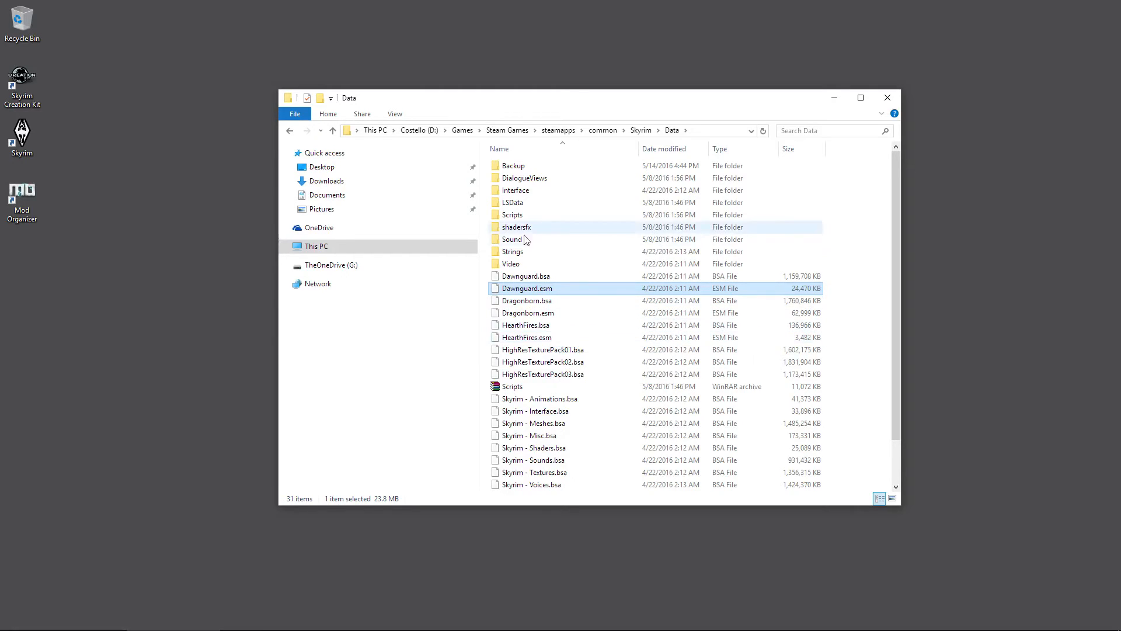
ctrl+click(548, 317)
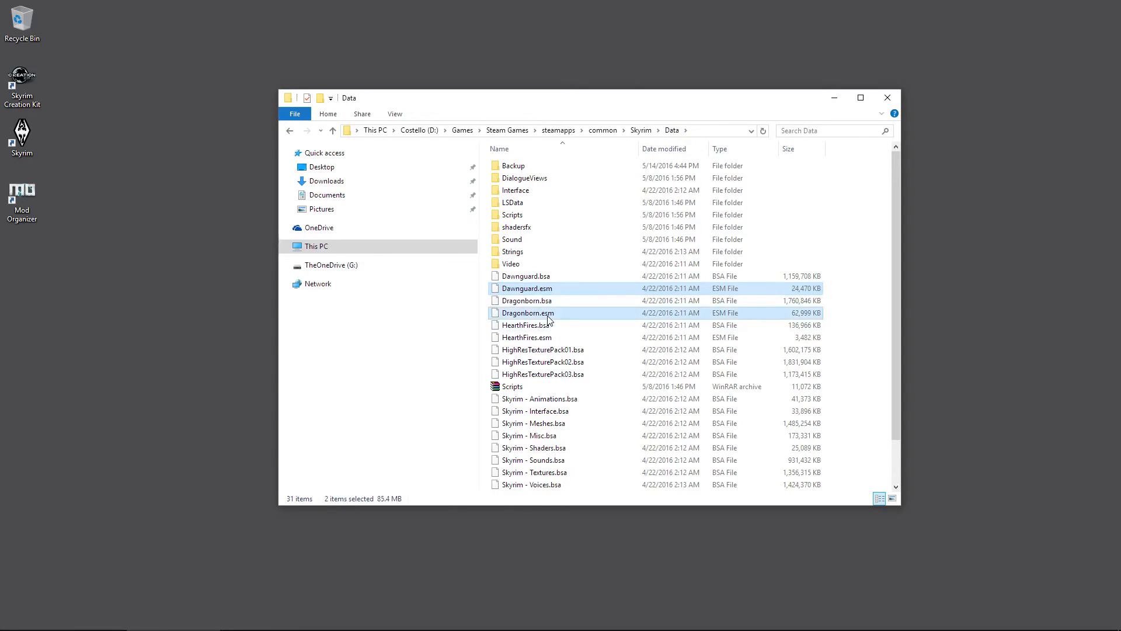
ctrl+click(544, 339)
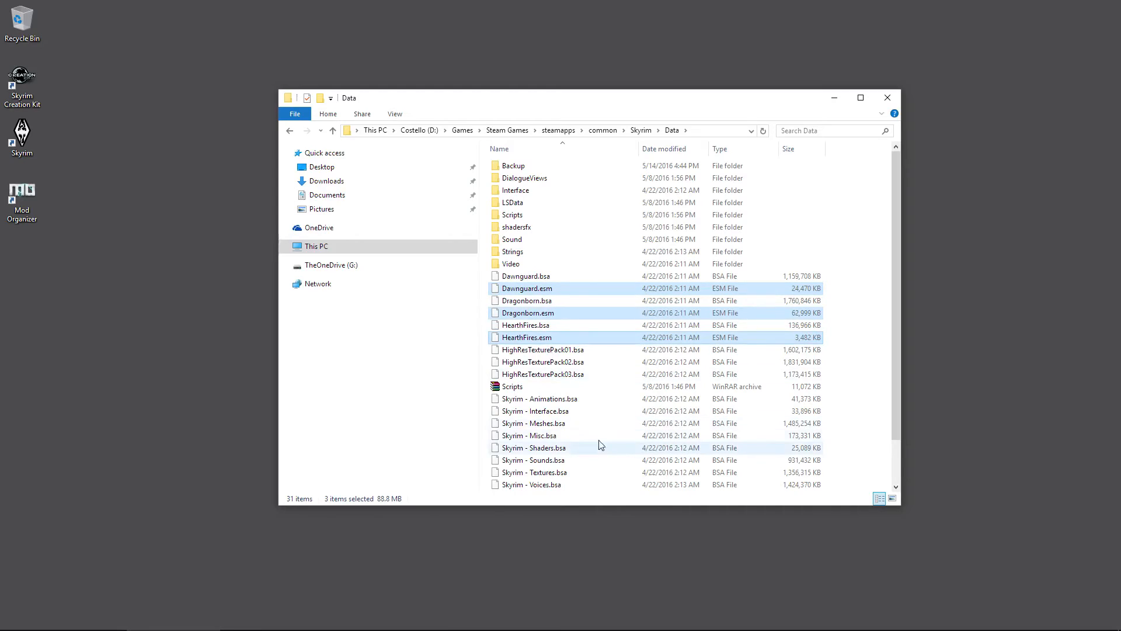
scroll(600, 447, down, 2)
ctrl+click(528, 486)
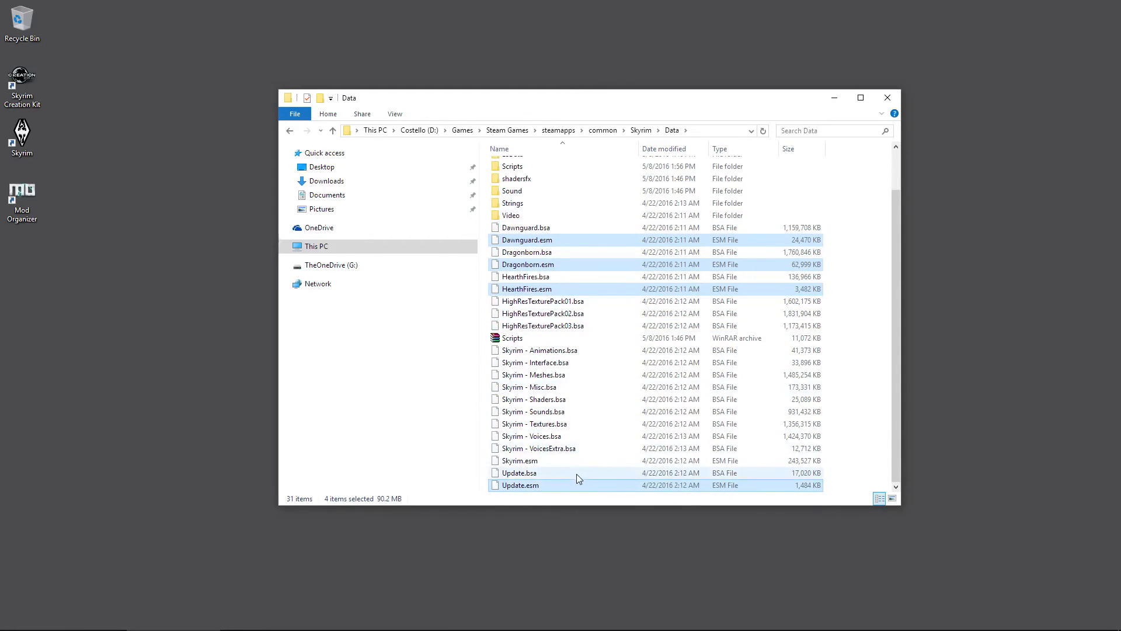
right_click(538, 489)
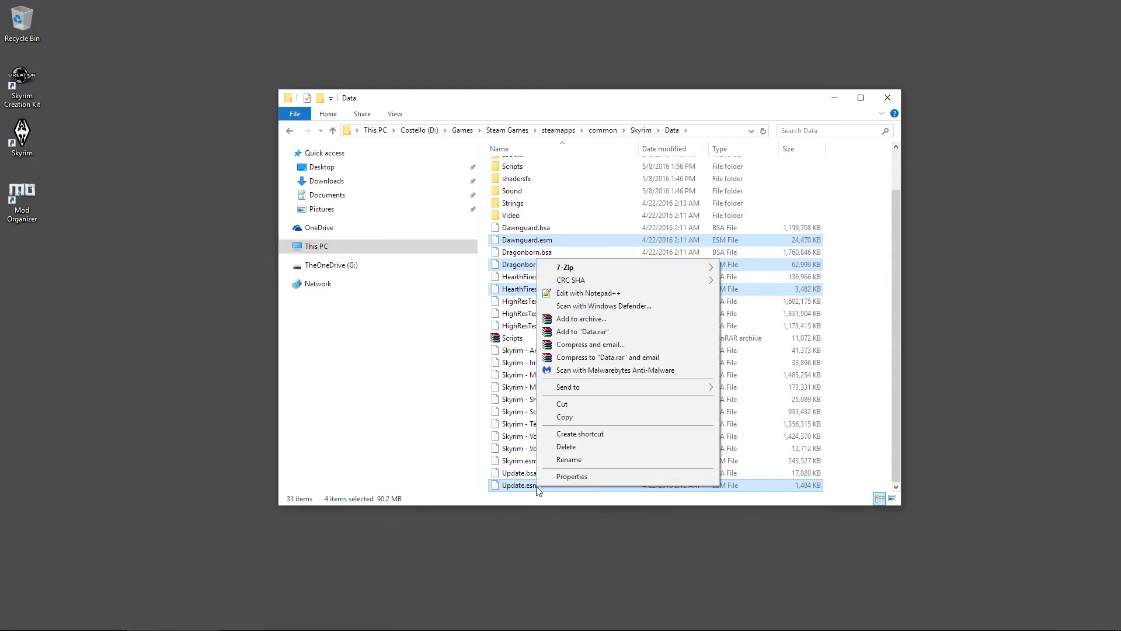
click(580, 418)
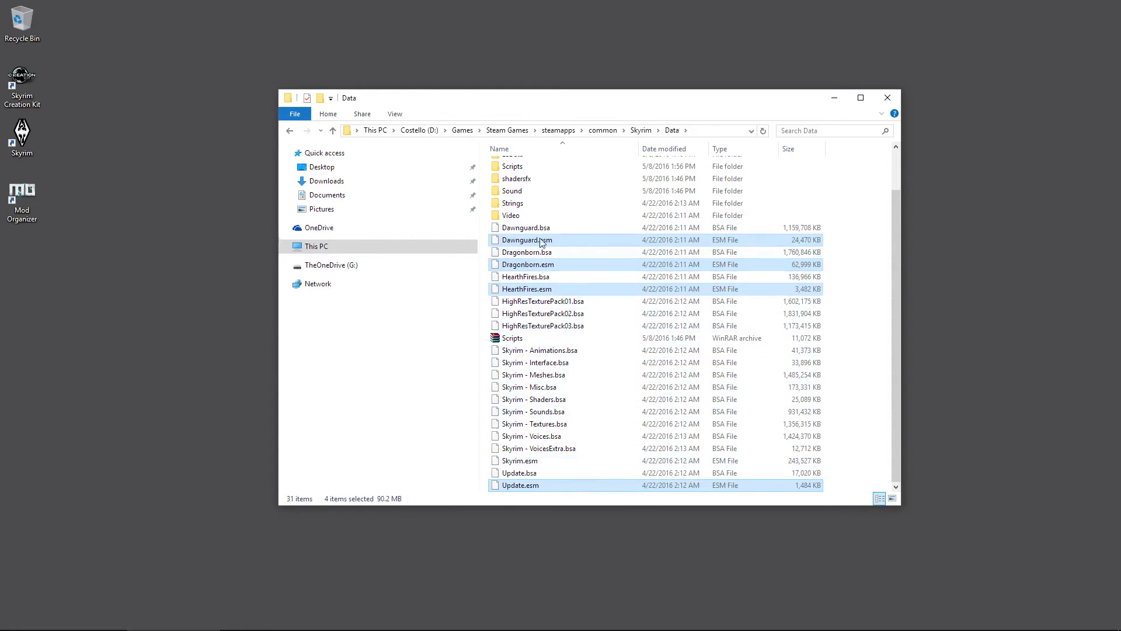
Paste the copied master files into the Backup folder inside Data, and return to the Data folder.
scroll(519, 350, up, 2)
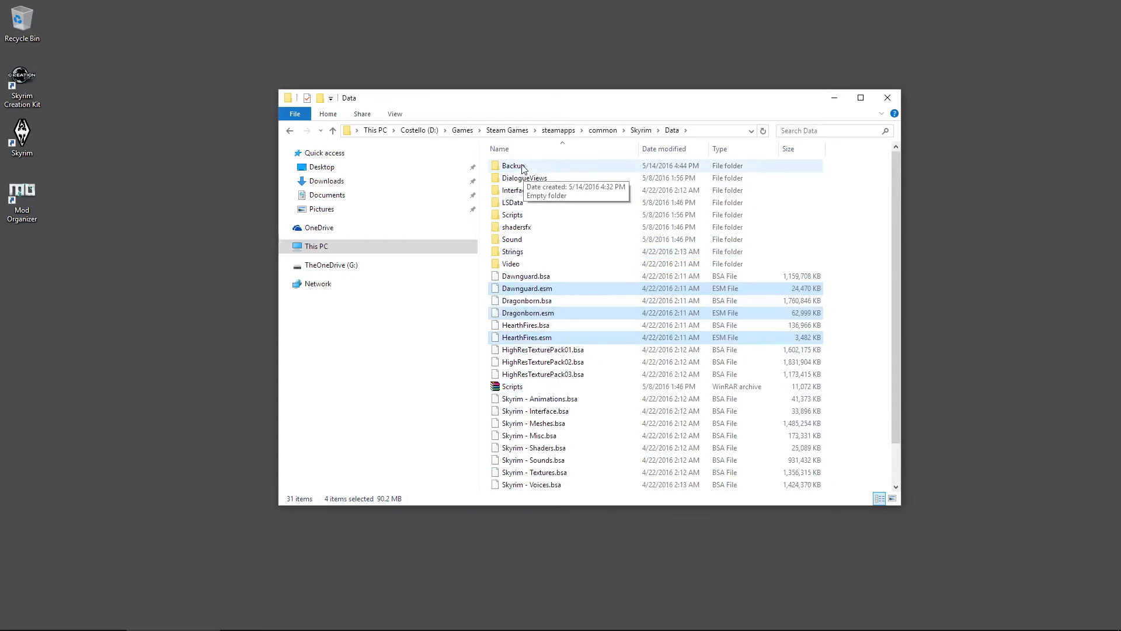
double_click(521, 167)
right_click(593, 219)
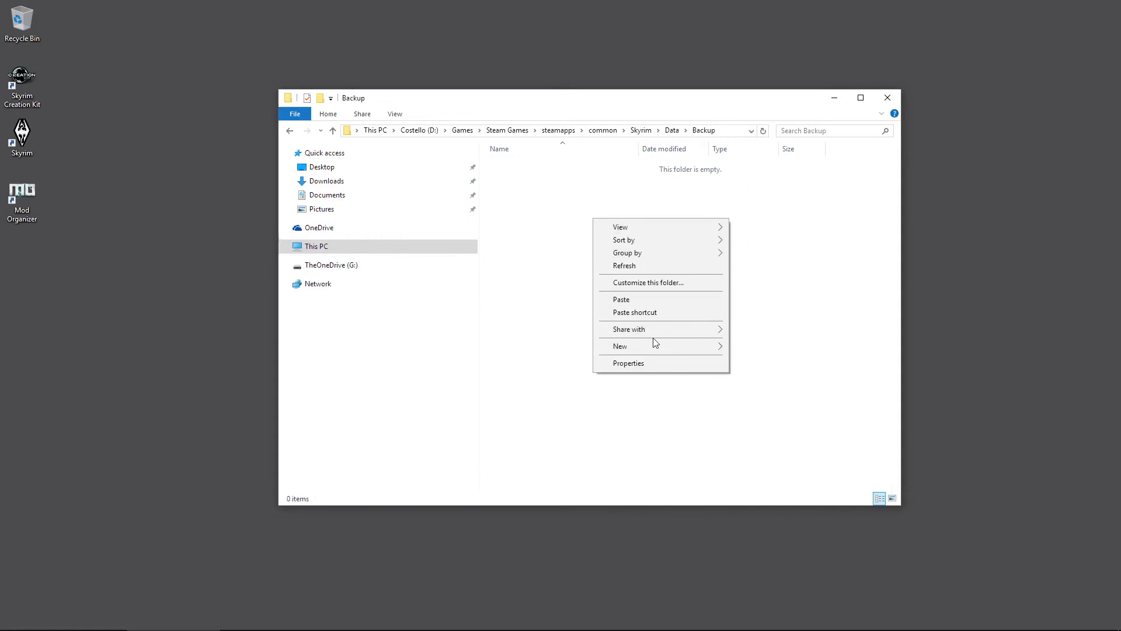
click(646, 300)
click(579, 281)
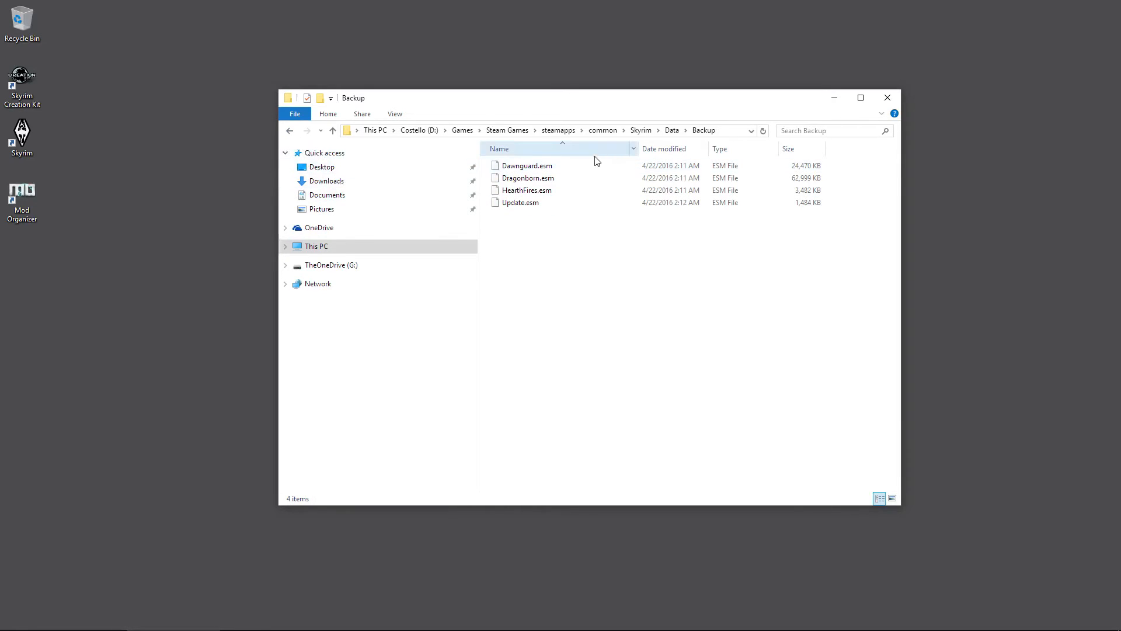
click(290, 131)
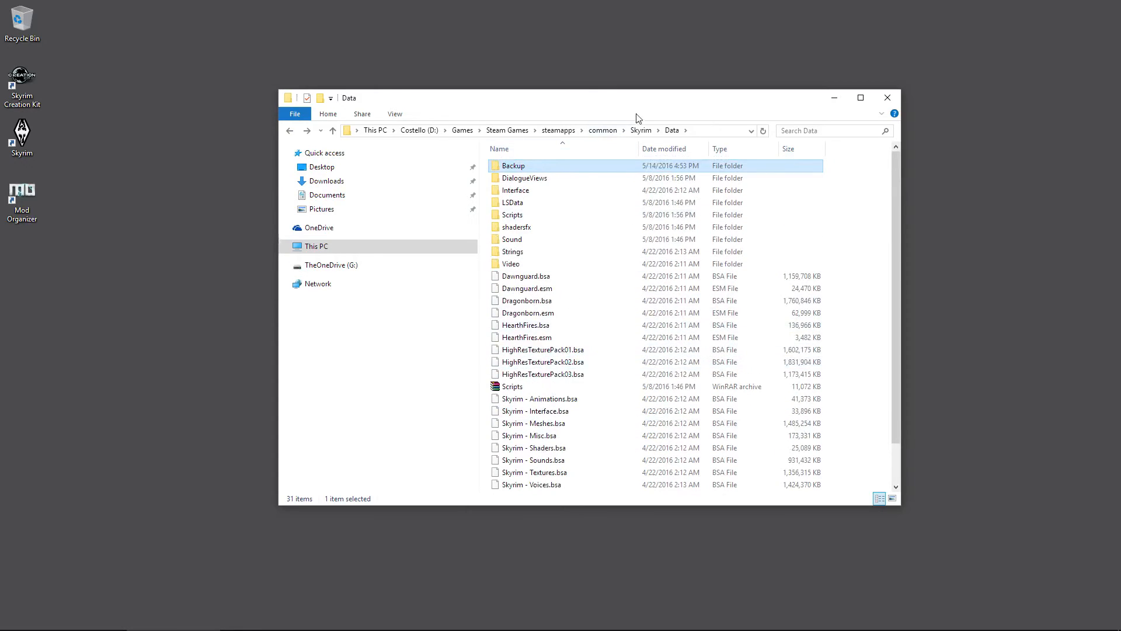
drag(688, 99, 518, 111)
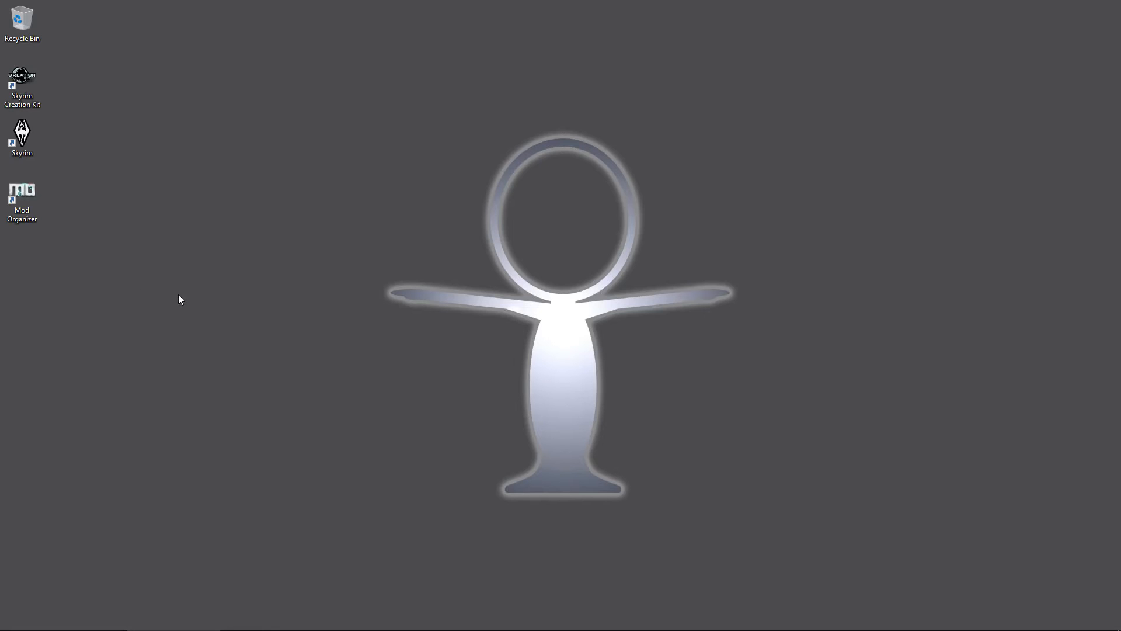
Open Mod Organizer from the desktop and launch TES5Edit from it.
double_click(32, 217)
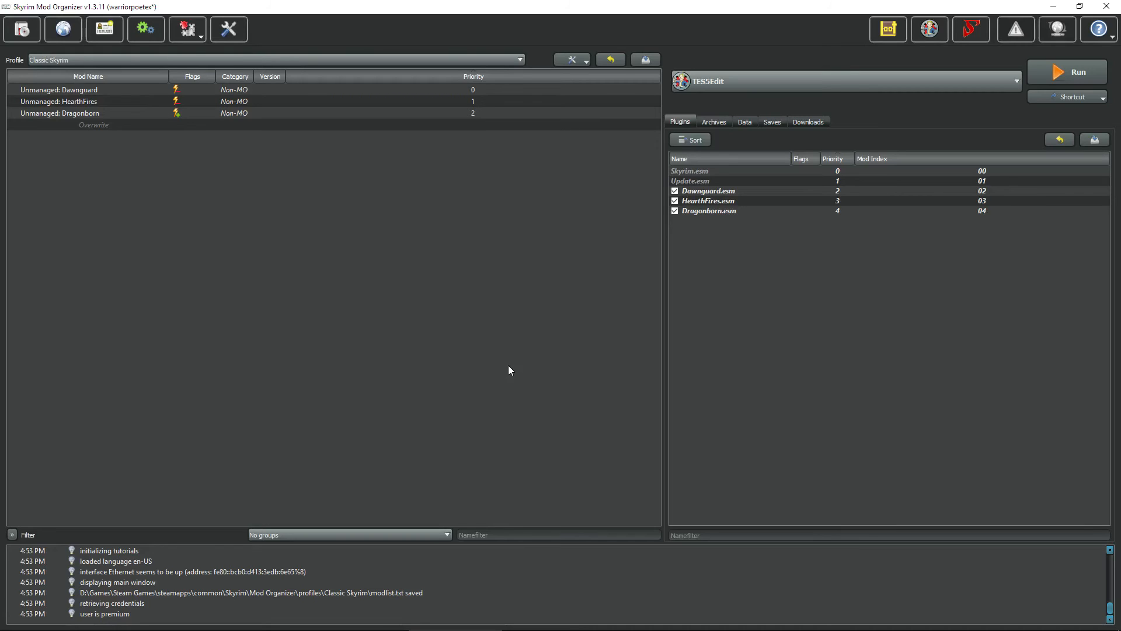
click(929, 30)
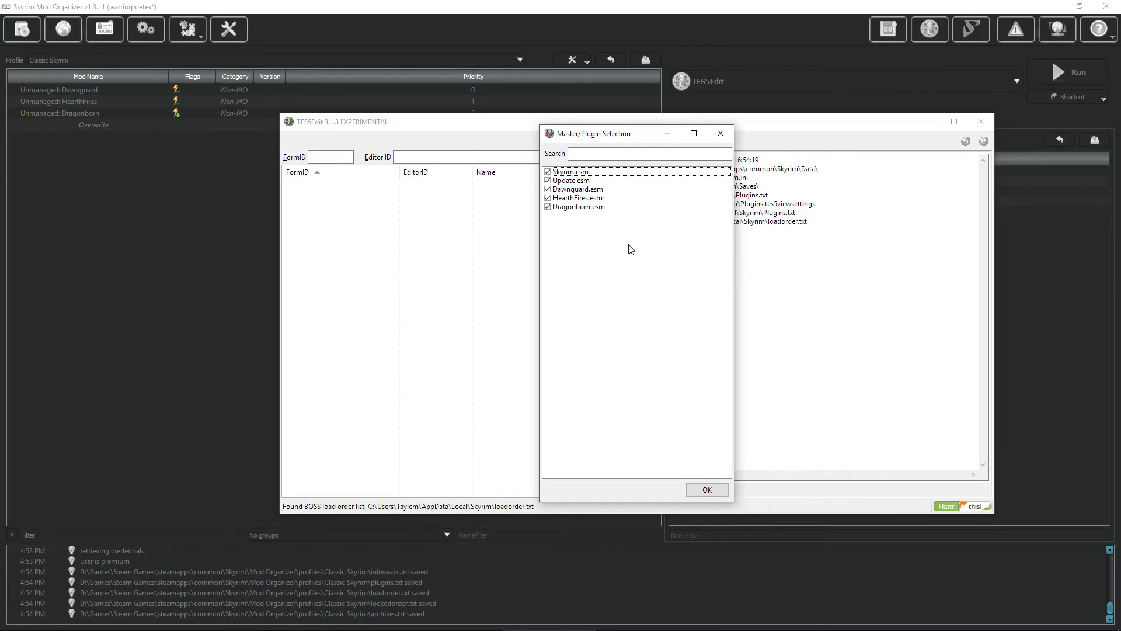
Deselect all plugins in the plugin selection and load only Update.esm.
right_click(626, 228)
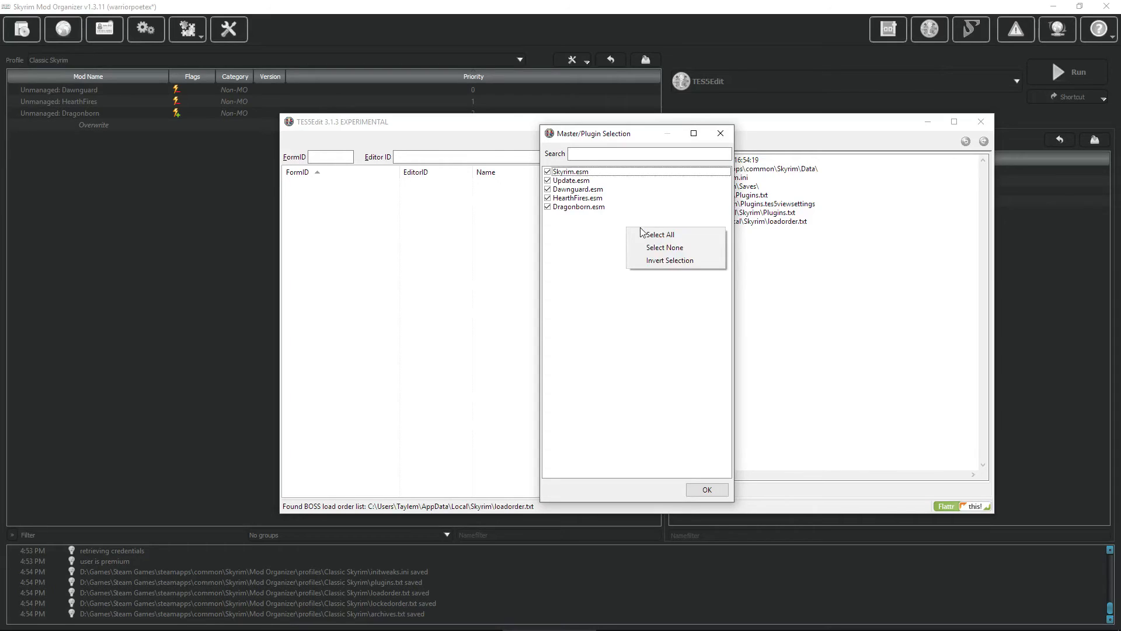
click(664, 247)
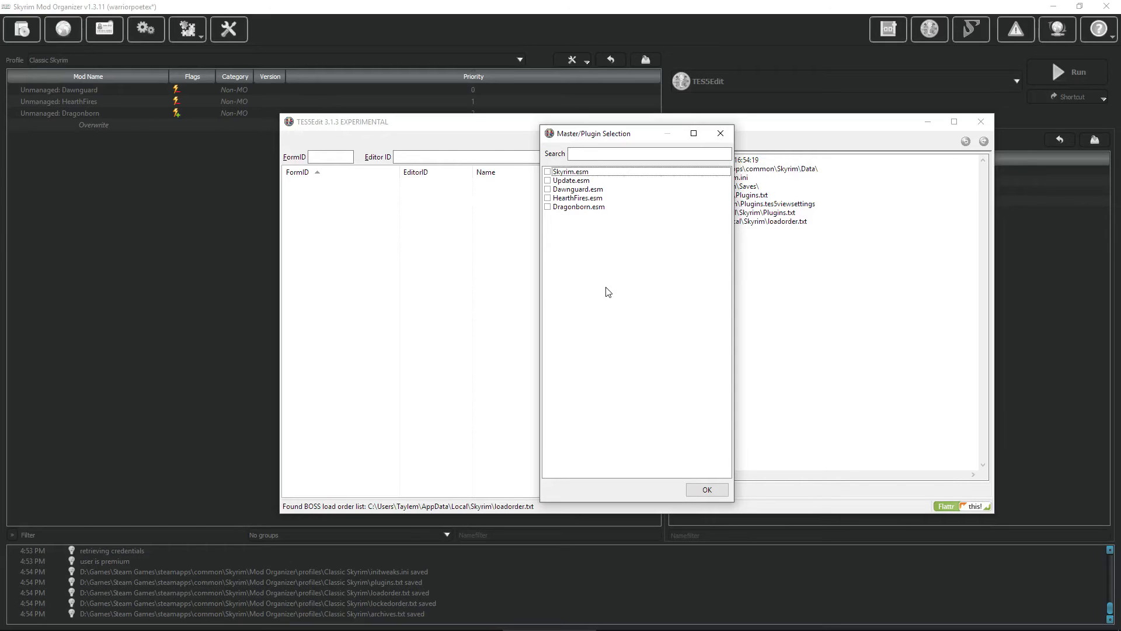
click(547, 181)
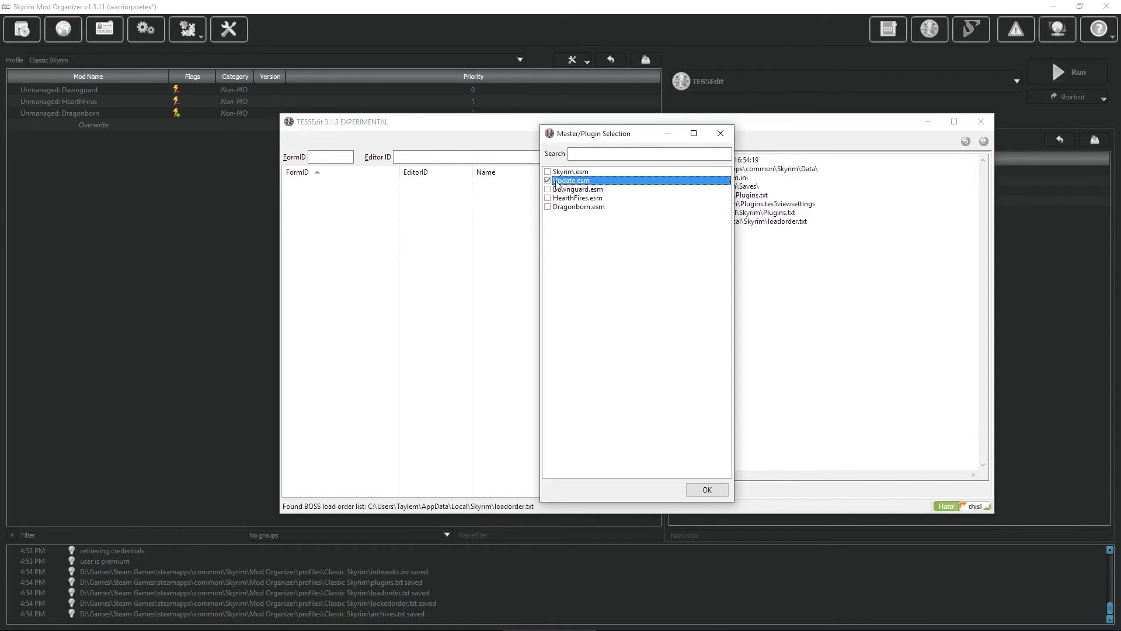
click(709, 489)
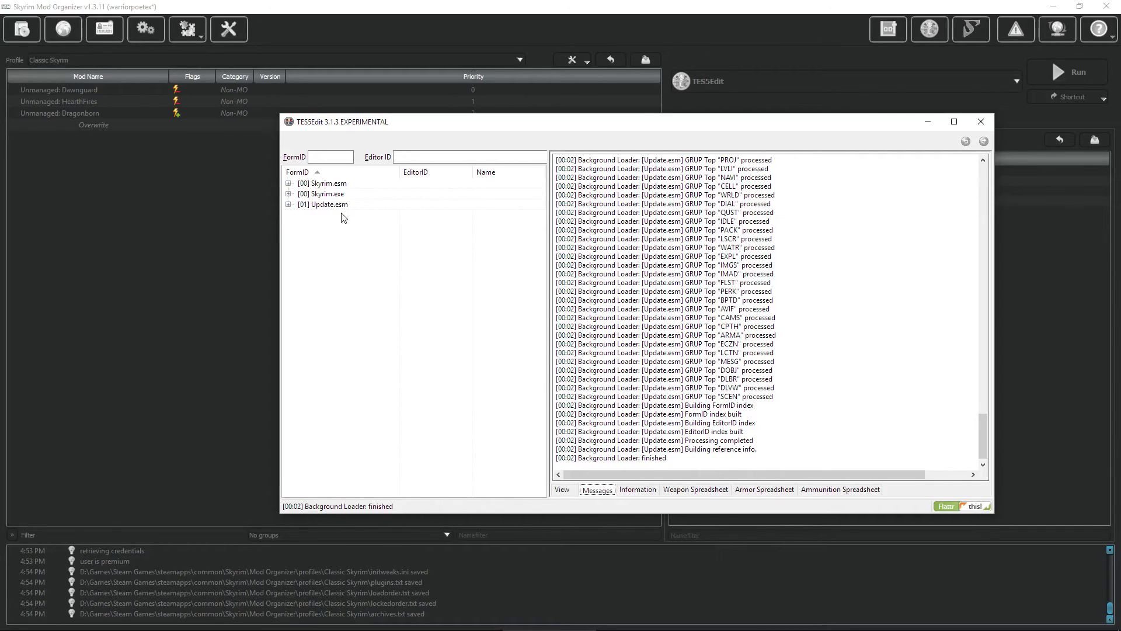
Apply the filter for cleaning to Update.esm.
click(288, 183)
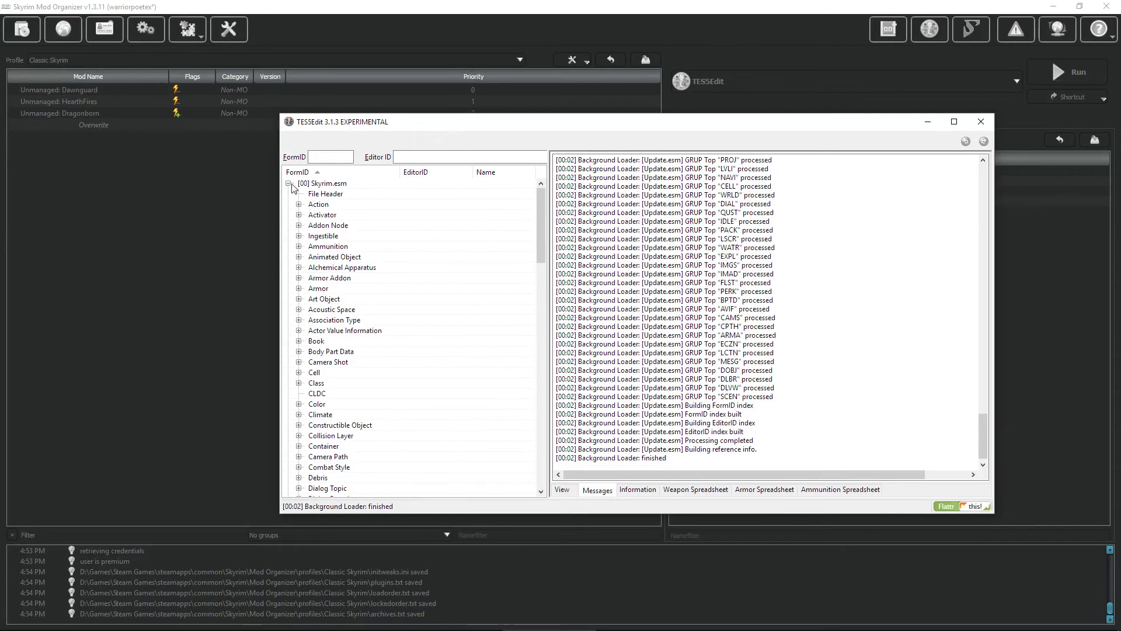
click(288, 183)
click(325, 204)
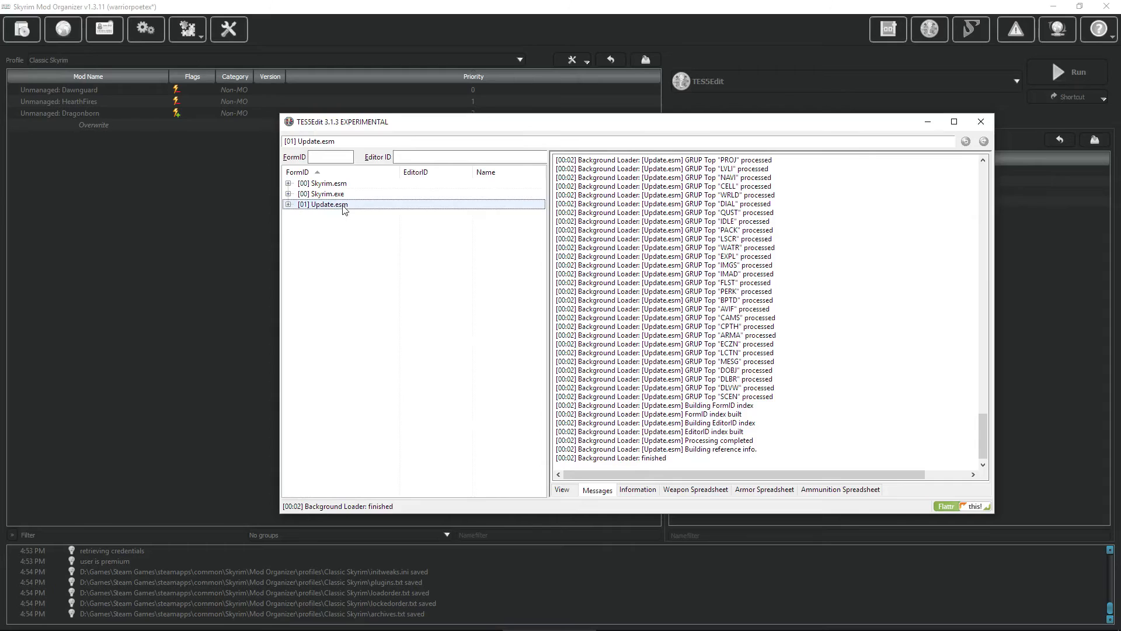
right_click(344, 206)
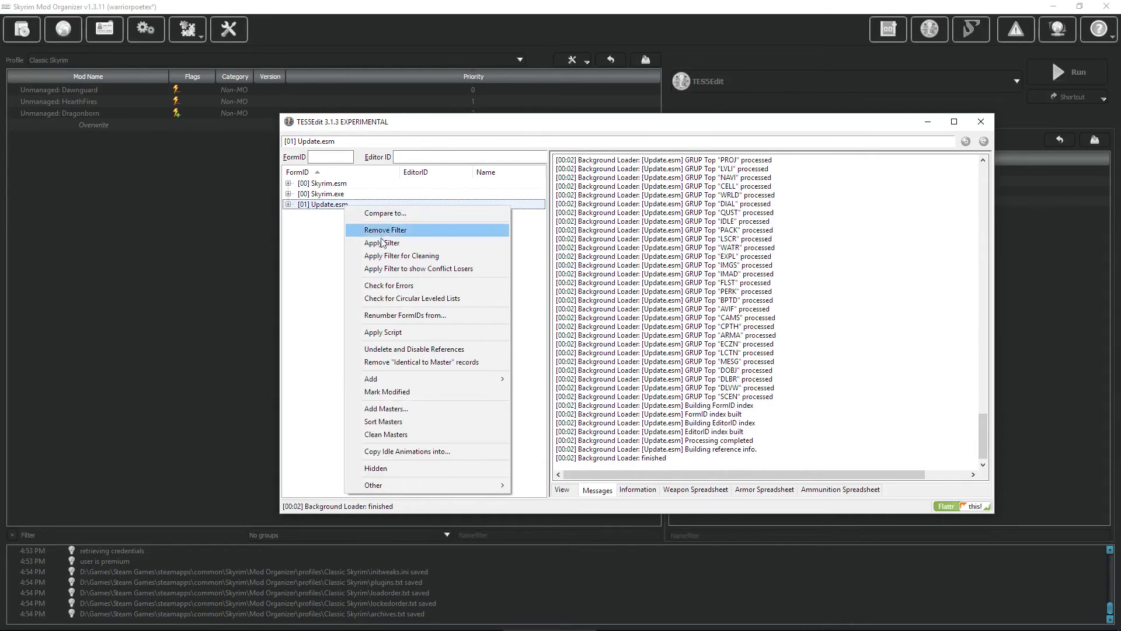
click(427, 256)
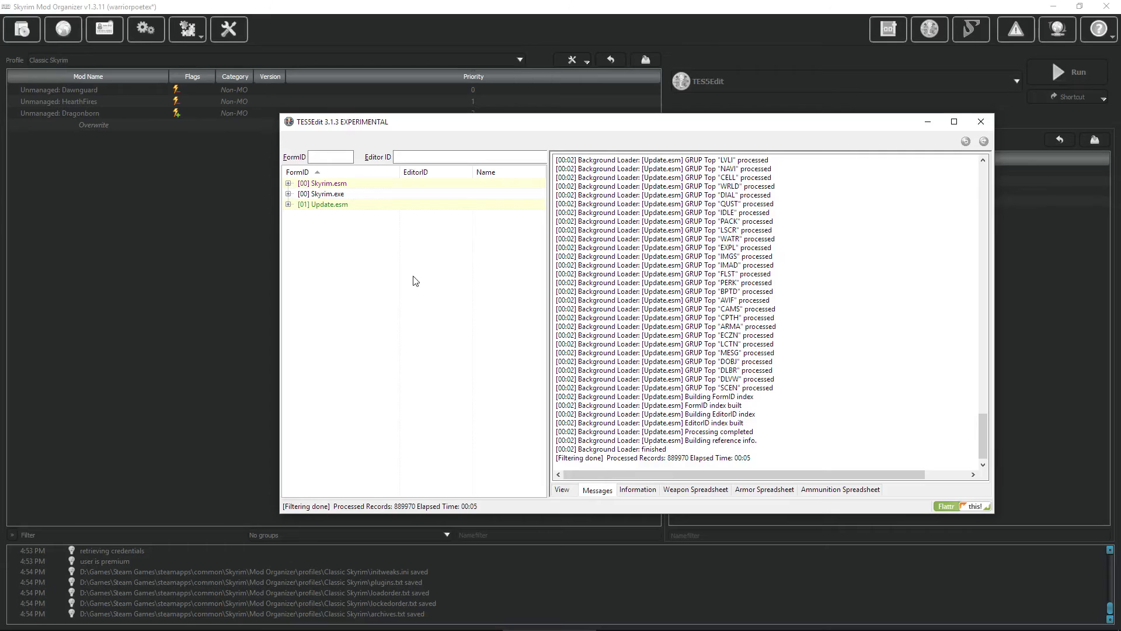
drag(607, 457, 667, 458)
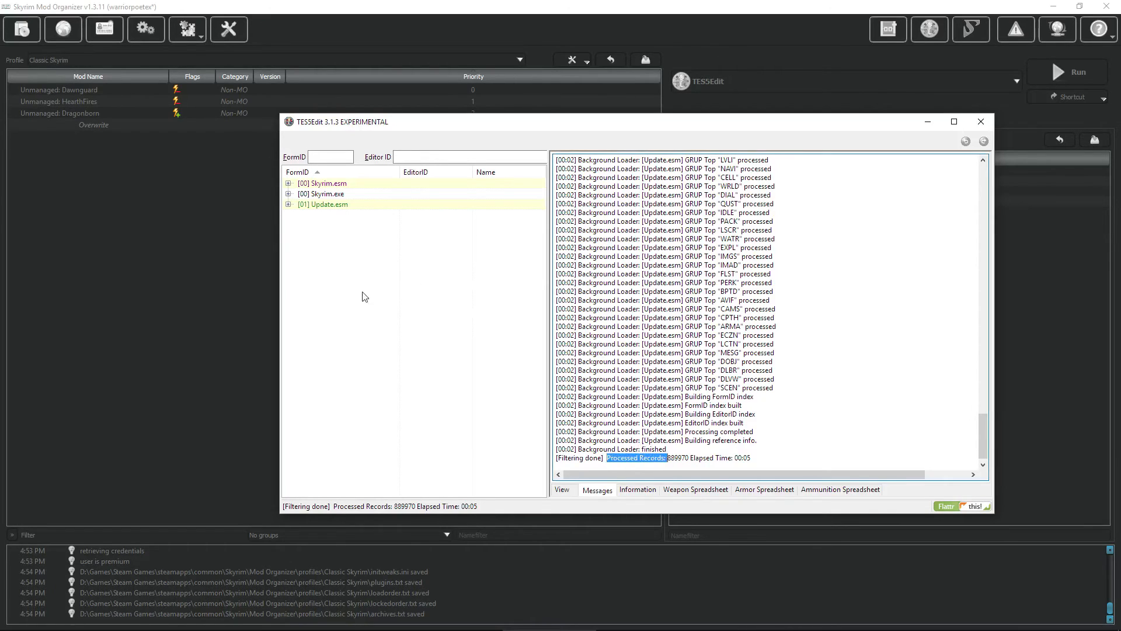
Remove the "Identical to Master" records from Update.esm, accepting the module edit warning.
right_click(339, 205)
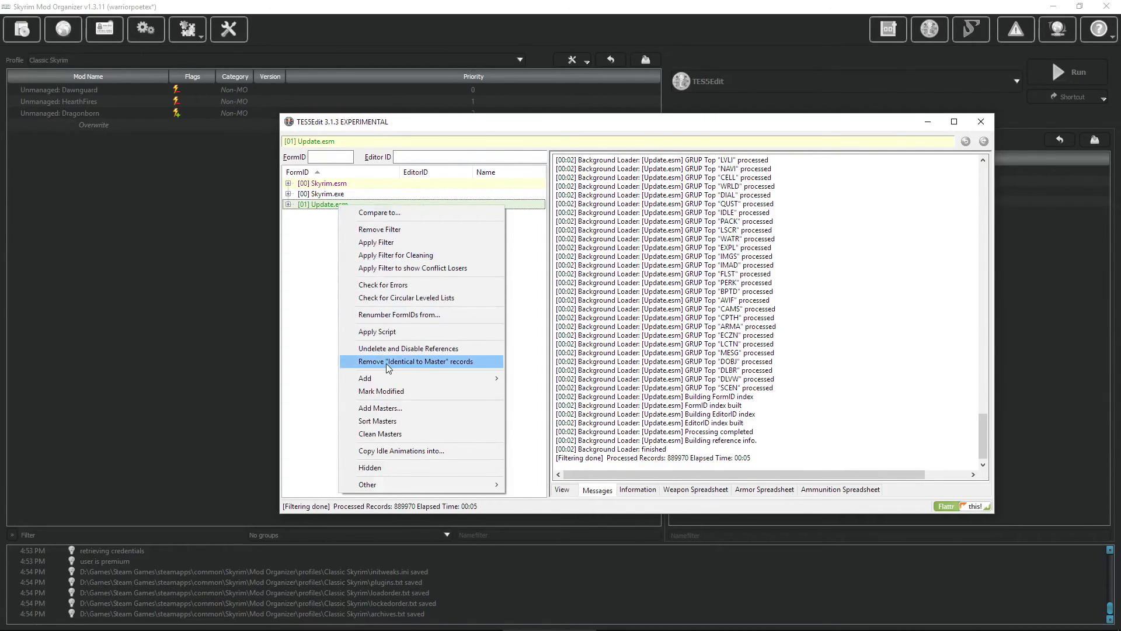
click(466, 362)
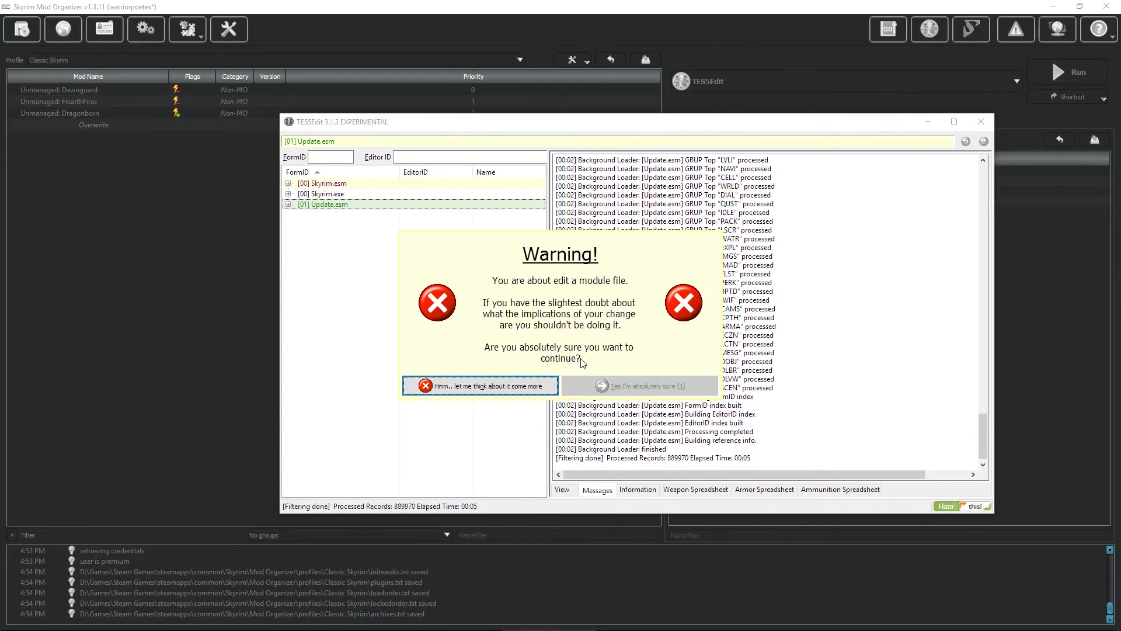
click(606, 388)
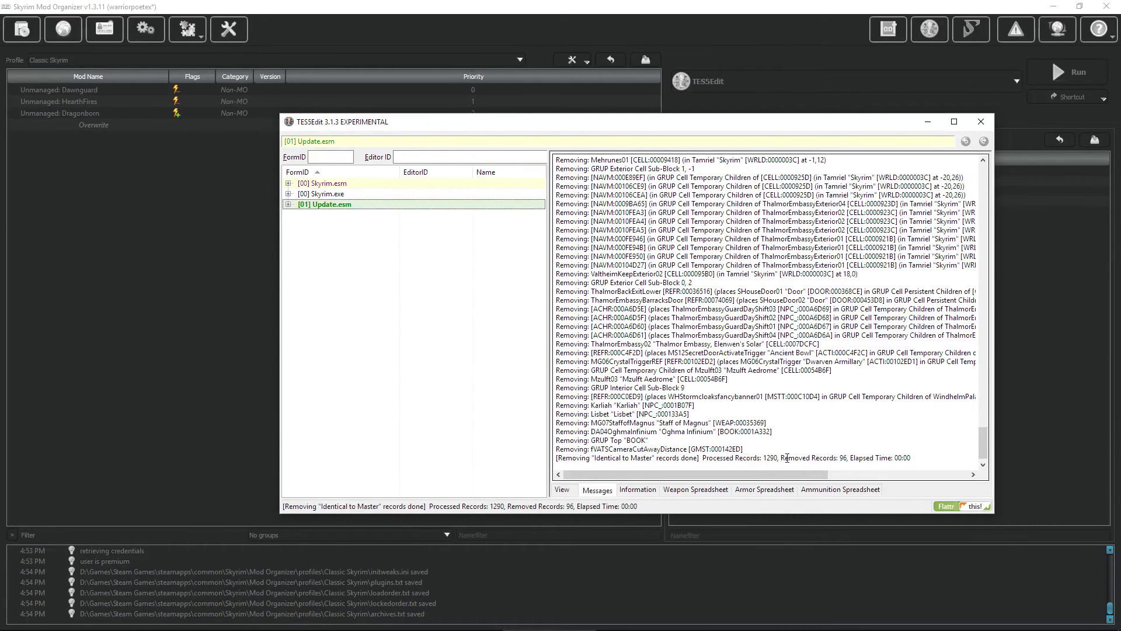
drag(780, 457, 848, 458)
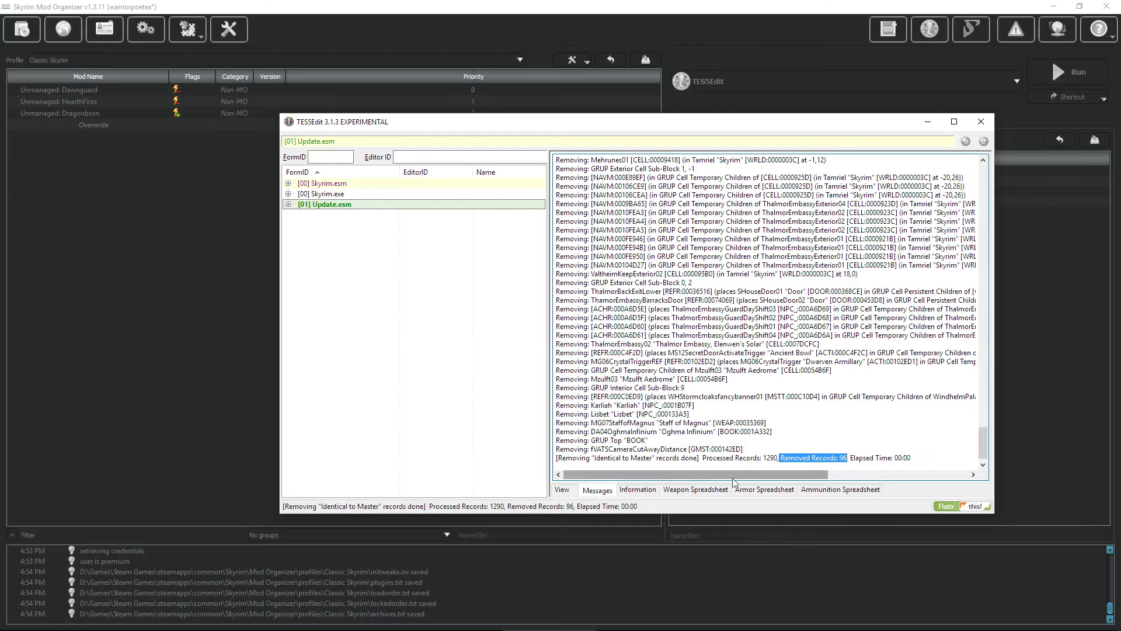
Undelete and disable references in Update.esm.
right_click(332, 207)
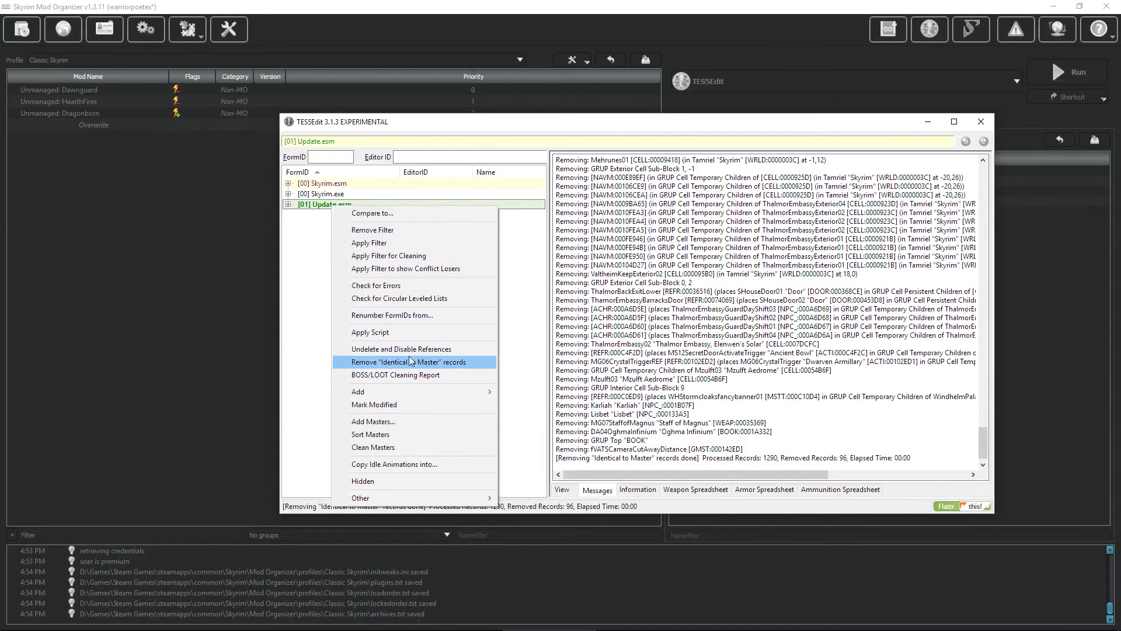
click(440, 350)
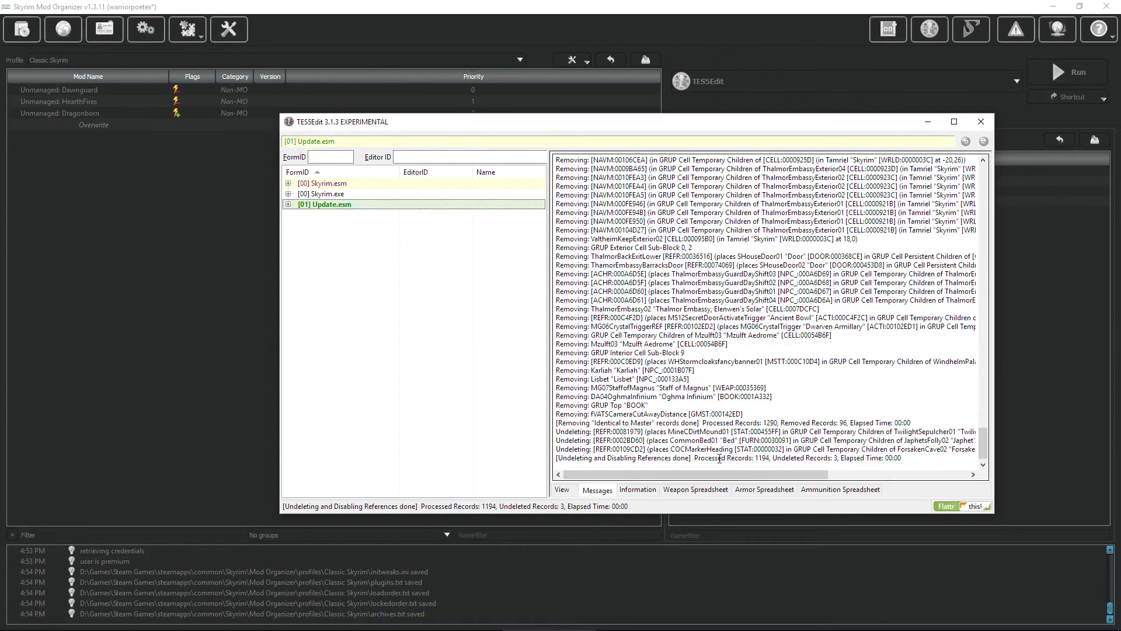
drag(699, 458, 837, 457)
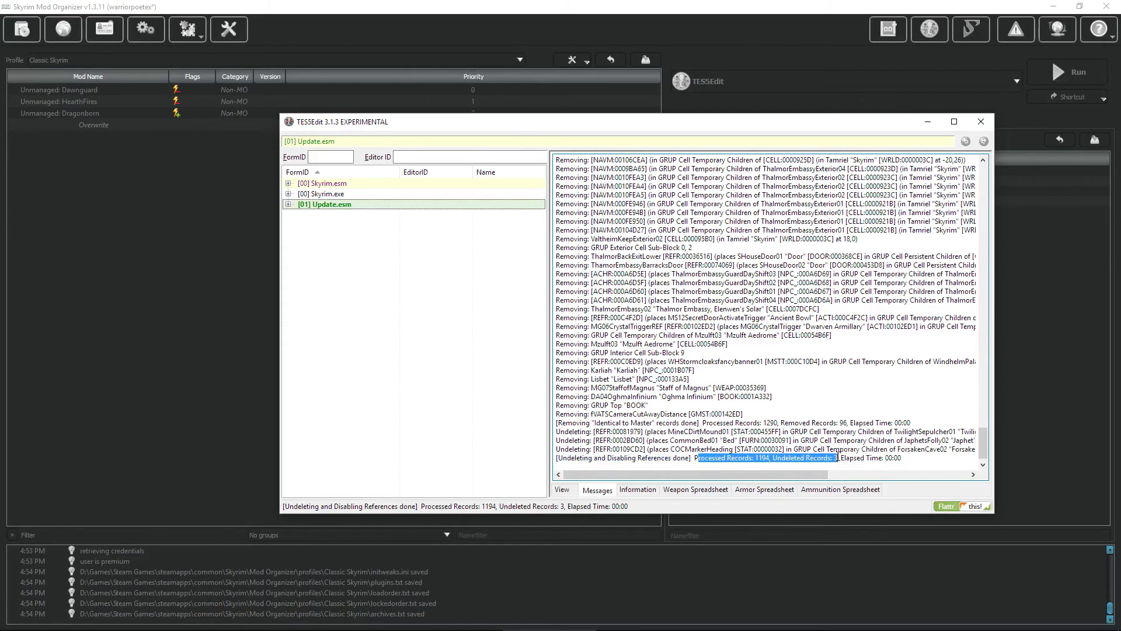
click(345, 263)
right_click(337, 207)
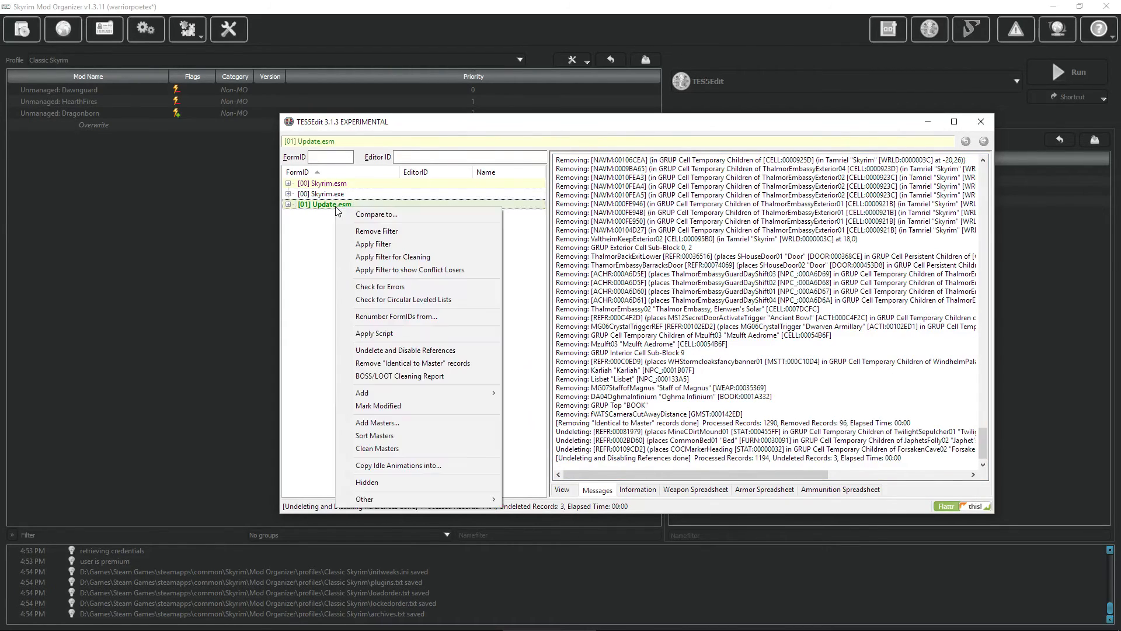
click(405, 350)
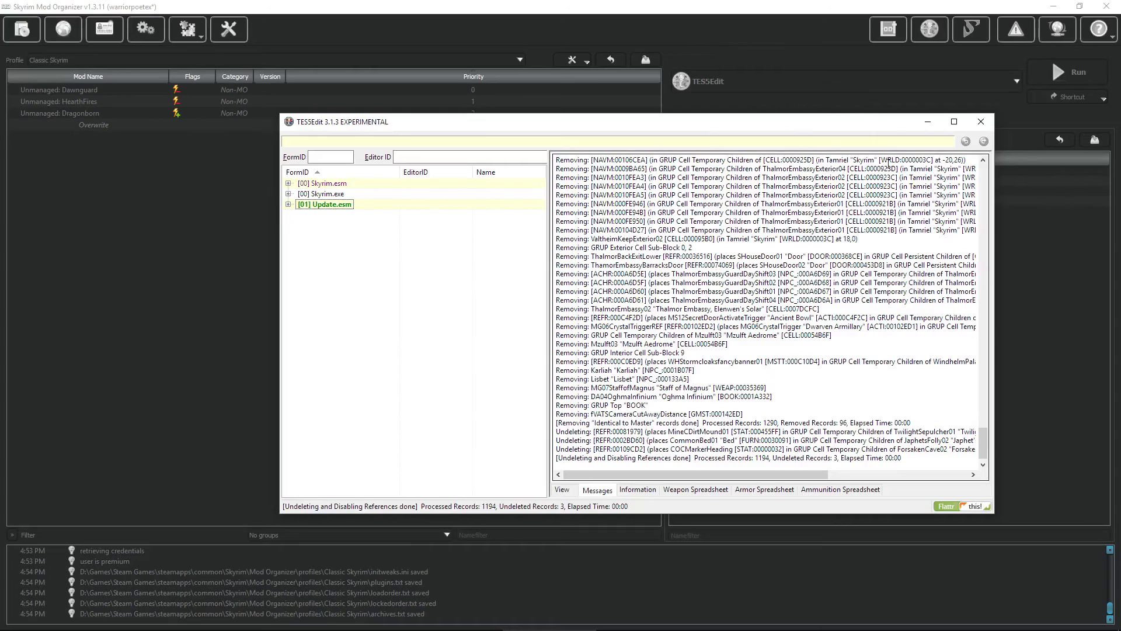
Close TES5Edit and save the changed Update.esm without backing up plugins.
click(980, 122)
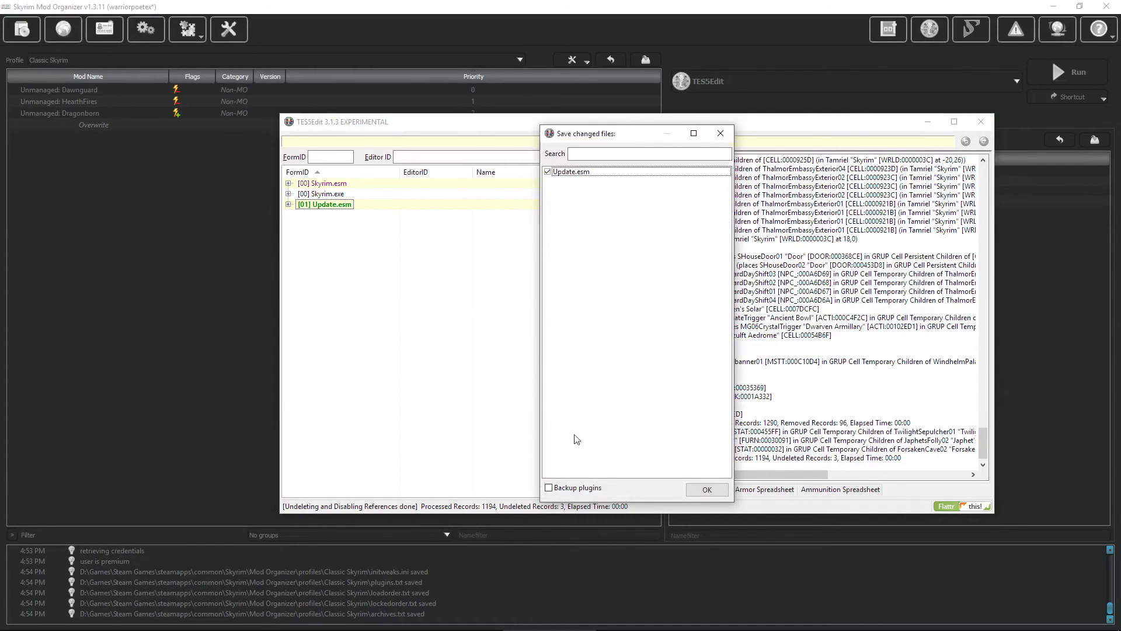
click(709, 491)
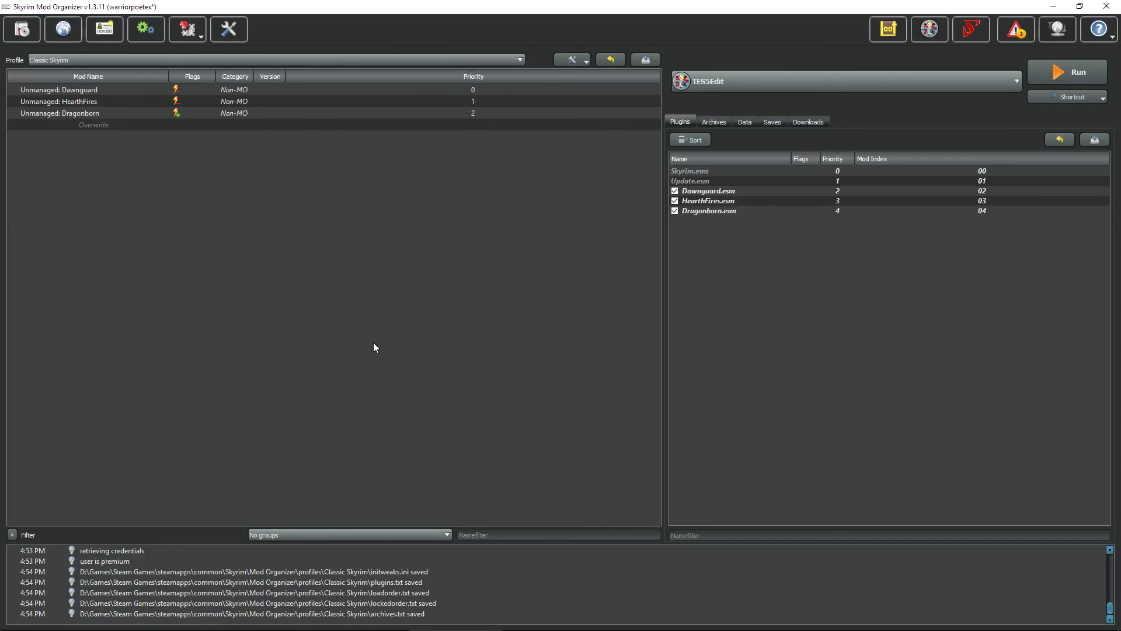
click(594, 128)
Launch TES5Edit from Mod Organizer, deselect all plugins and load only Dawnguard.esm.
click(1066, 72)
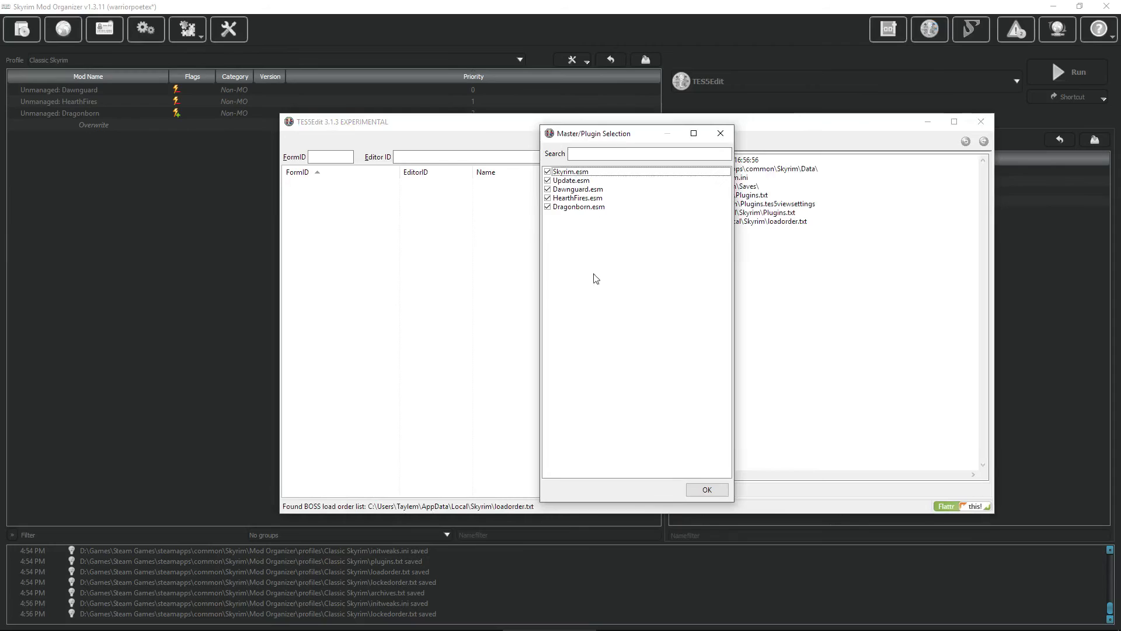
right_click(624, 230)
click(658, 249)
click(548, 190)
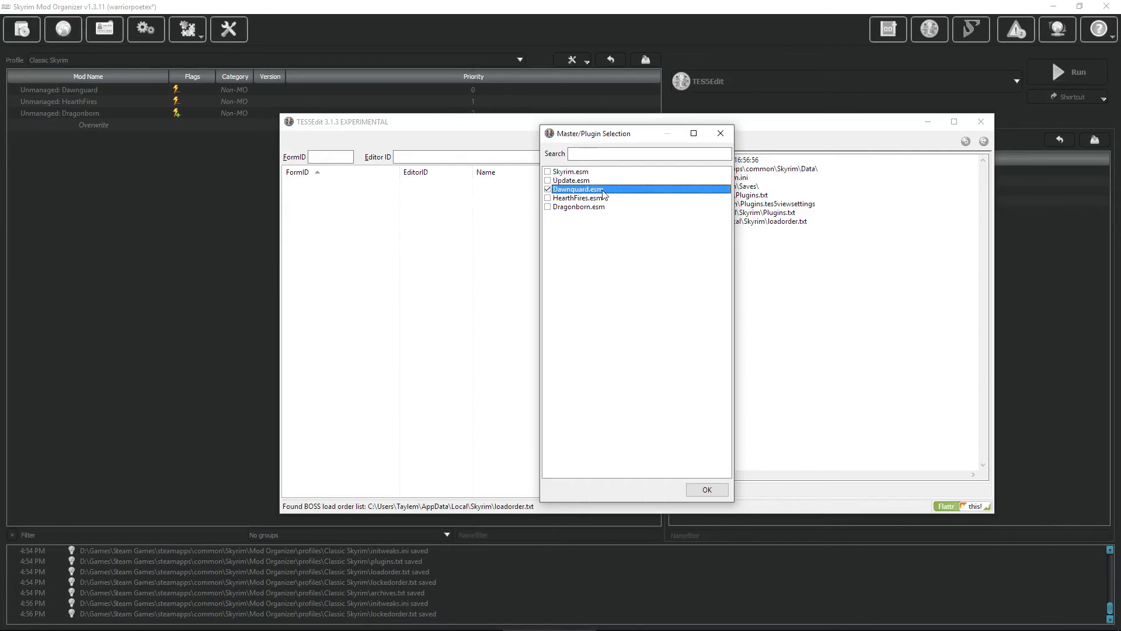
click(707, 489)
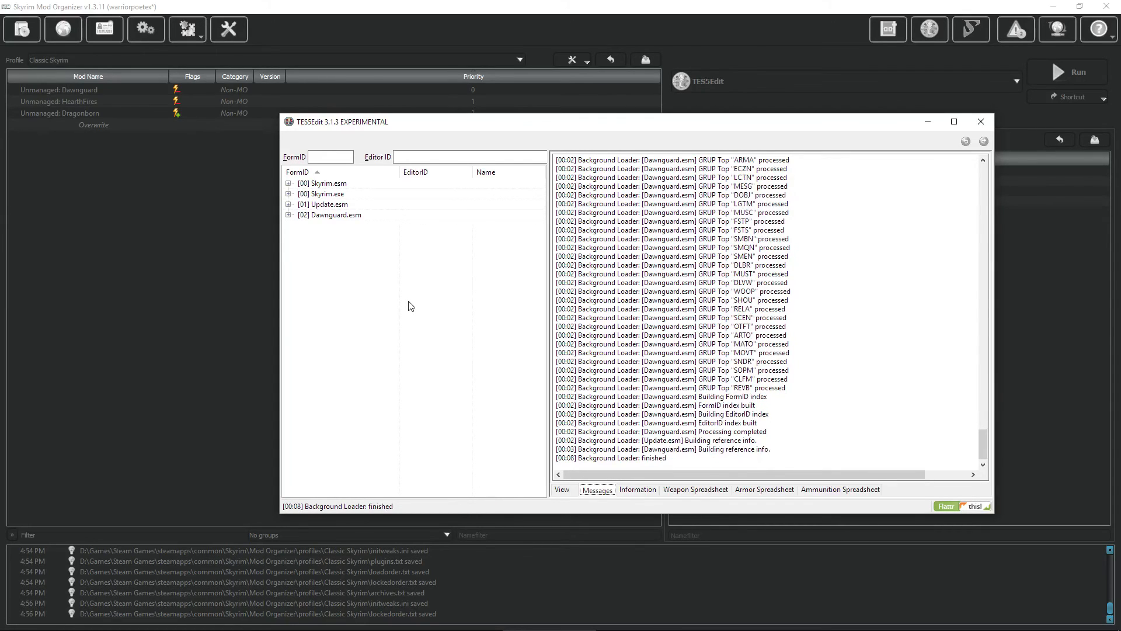
Apply the filter for cleaning to Dawnguard.esm and remove its "Identical to Master" records, accepting the module edit warning.
right_click(352, 216)
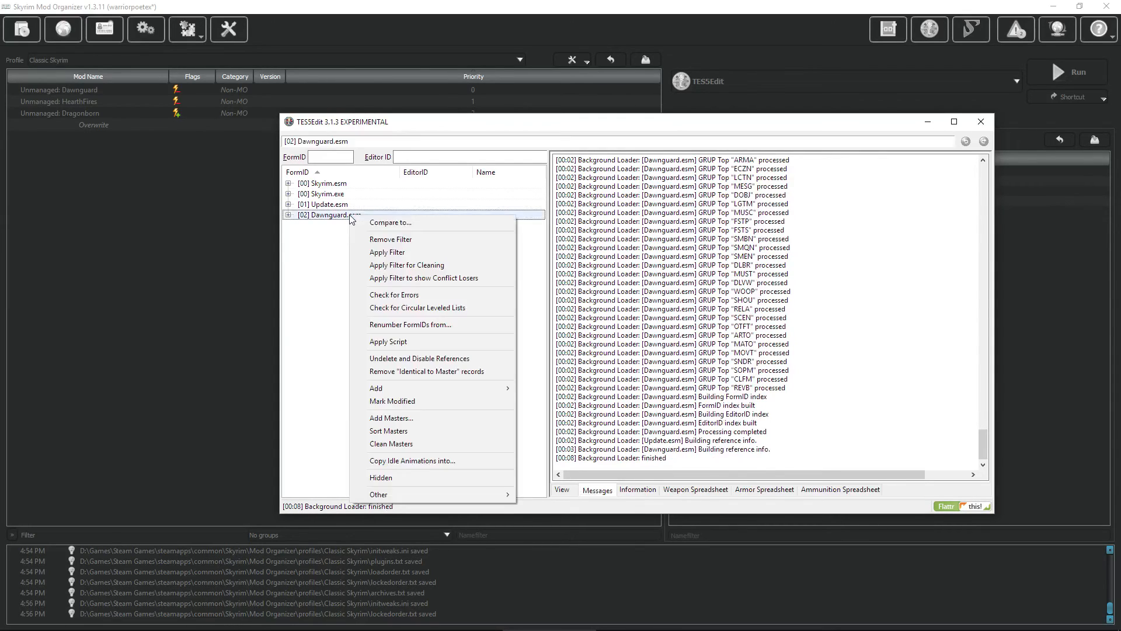
click(413, 268)
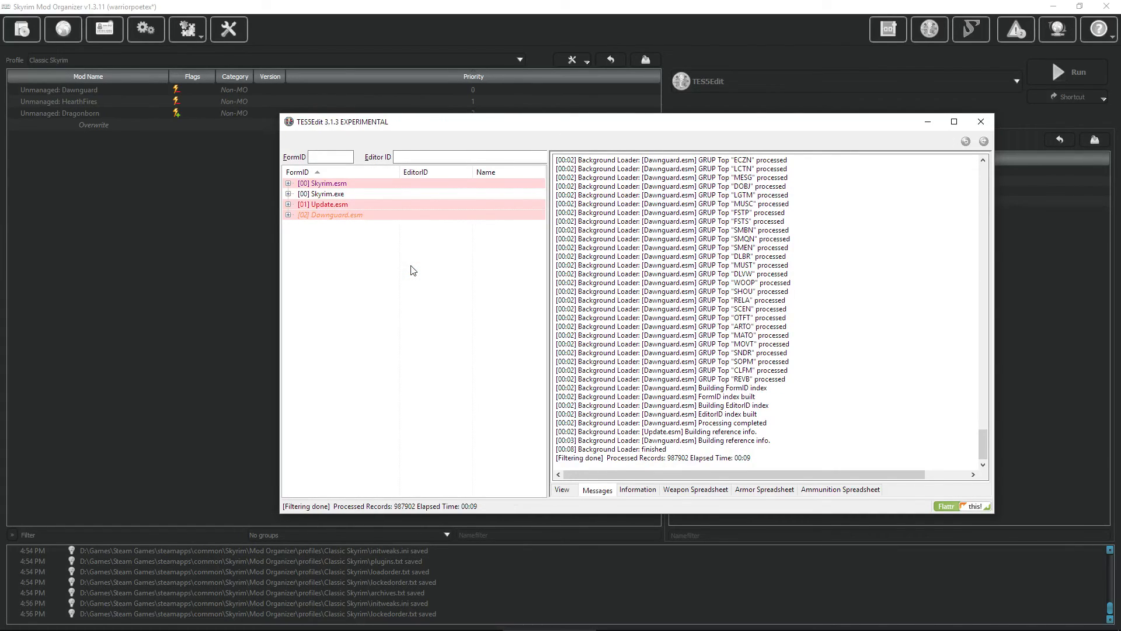
right_click(362, 214)
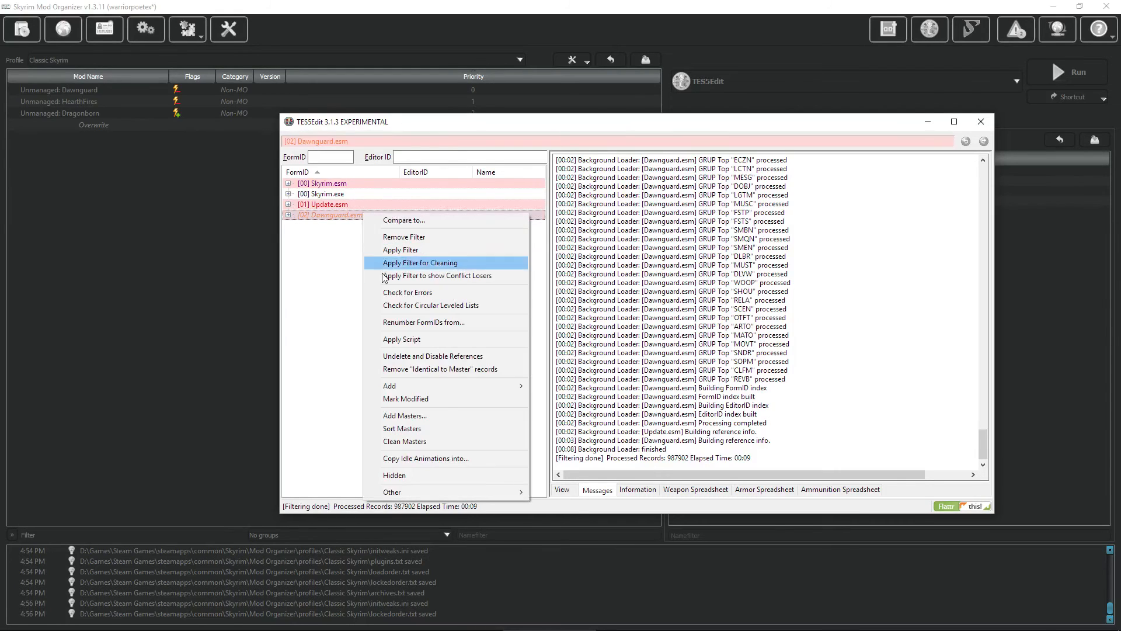
click(453, 369)
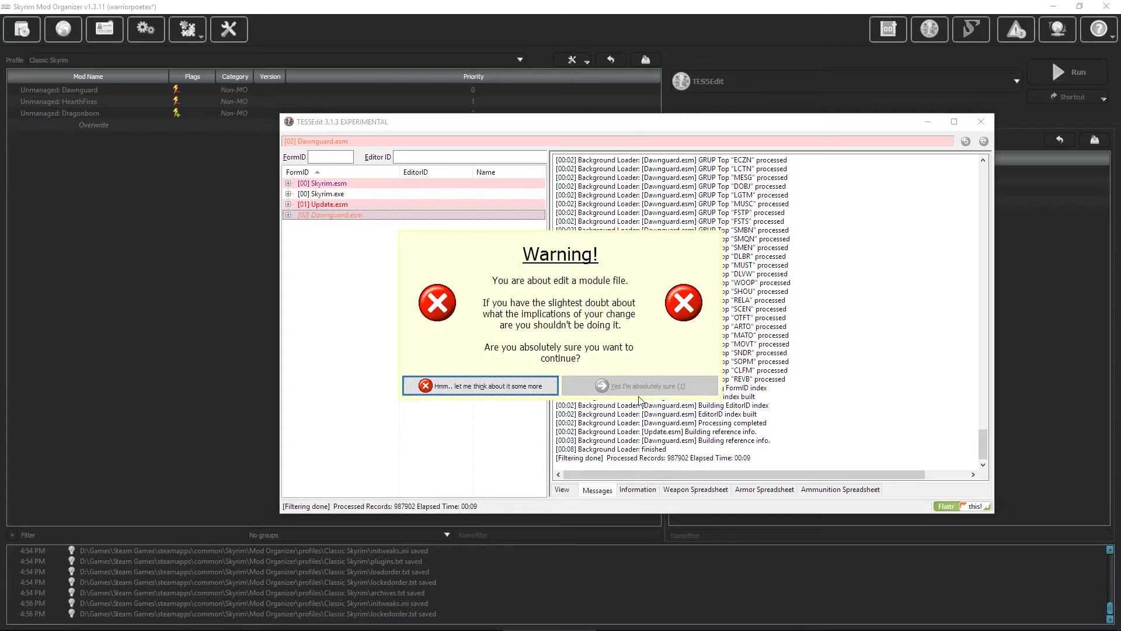
click(641, 386)
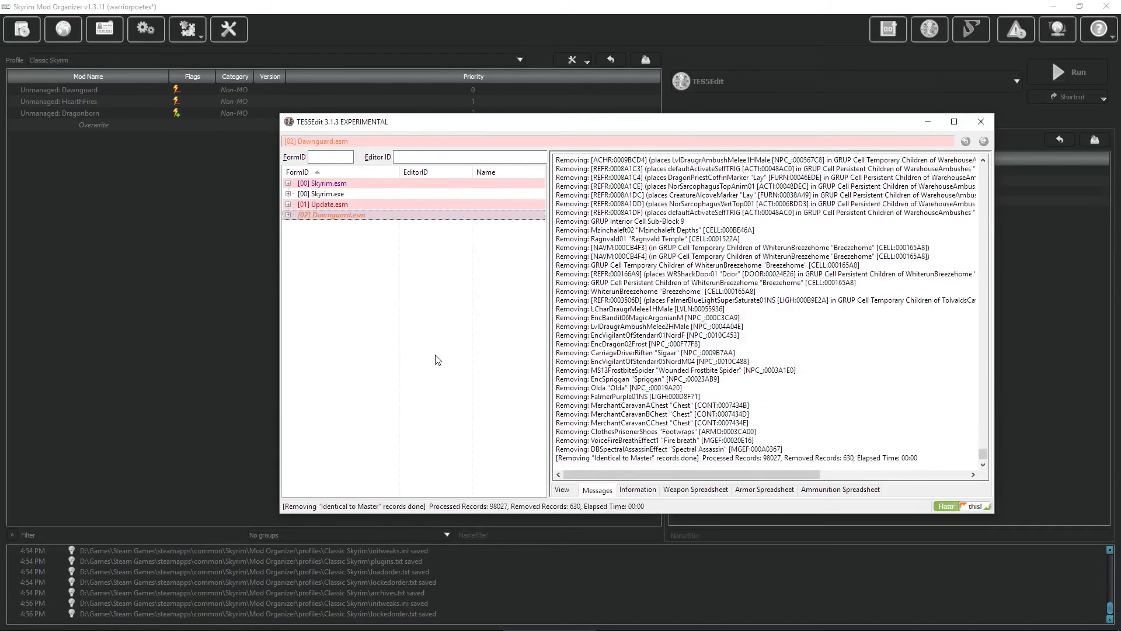
drag(846, 457, 852, 458)
Undelete and disable references in Dawnguard.esm, and save the file without a plugin backup while closing TES5Edit.
right_click(344, 215)
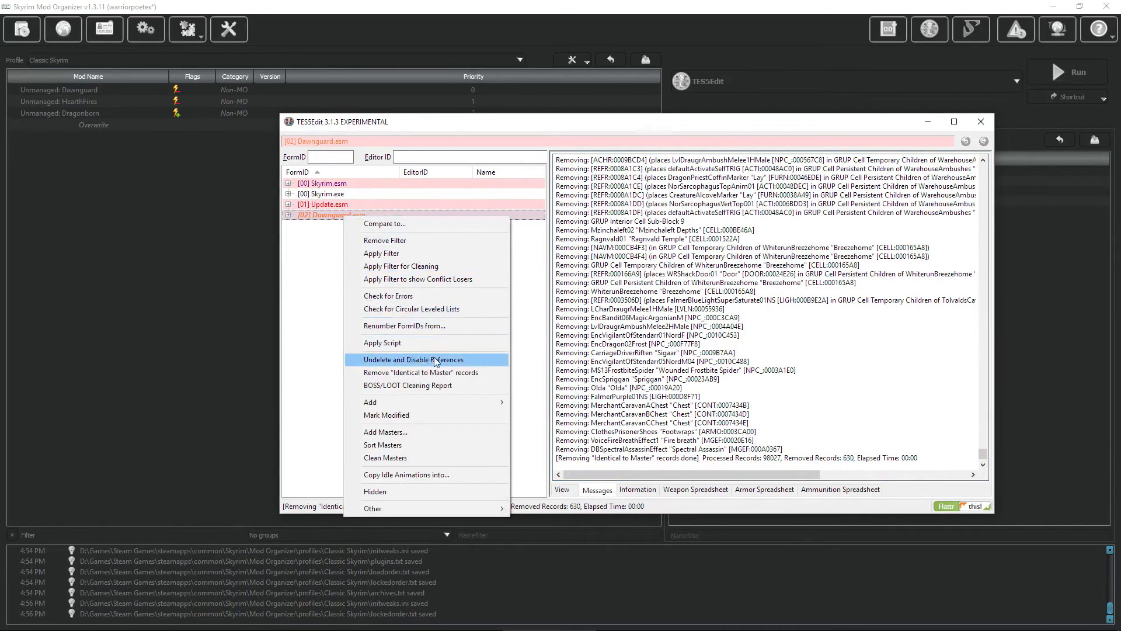
click(455, 359)
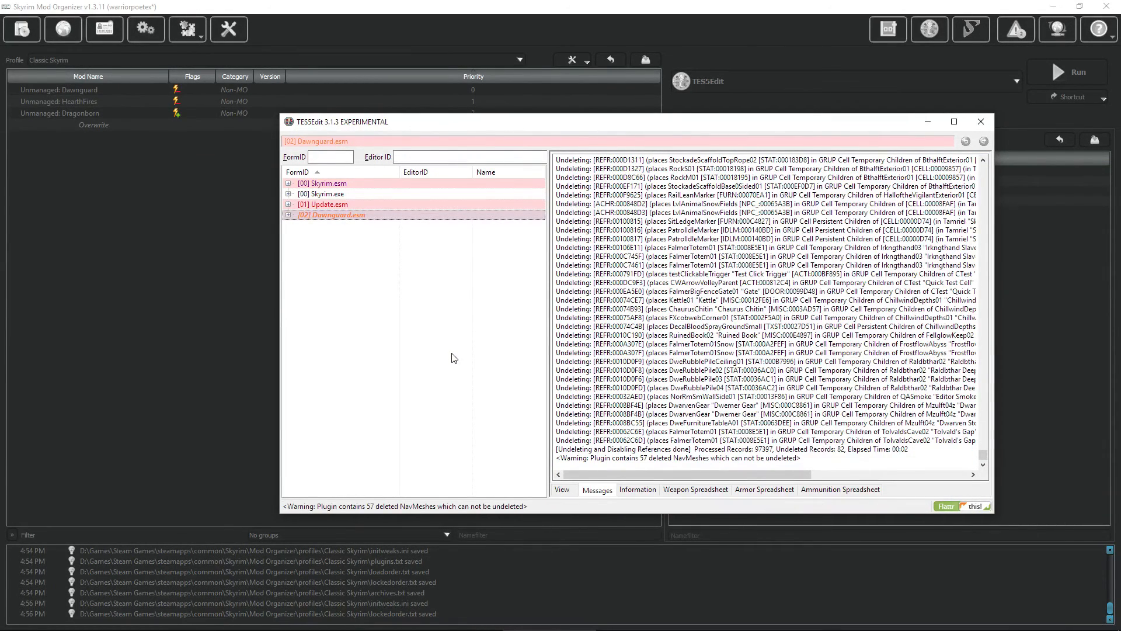
click(409, 253)
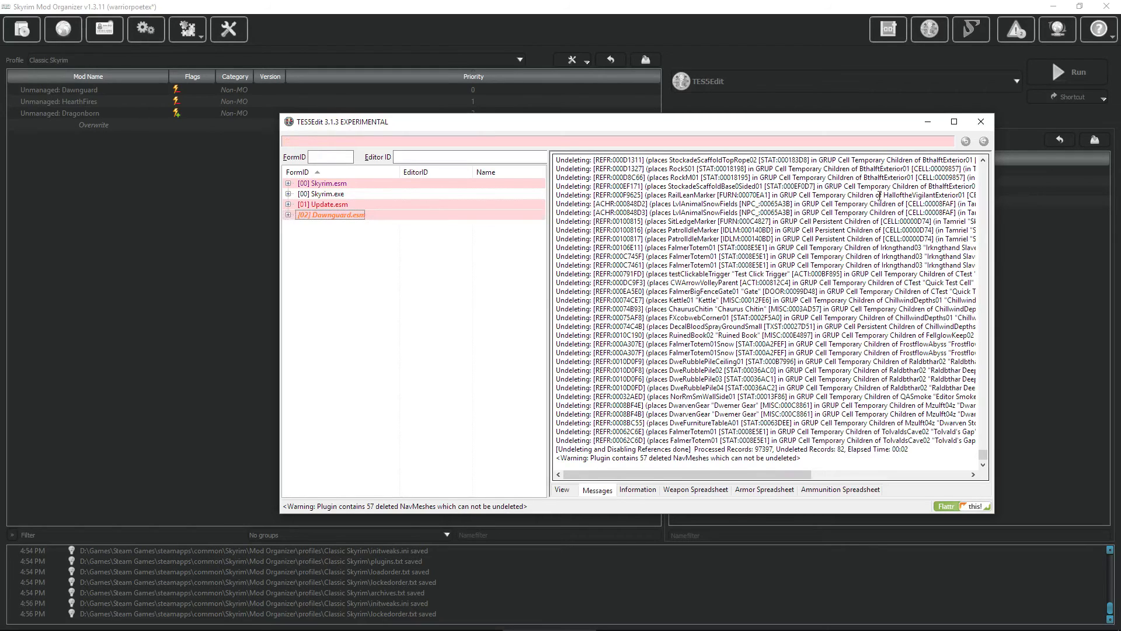
click(975, 126)
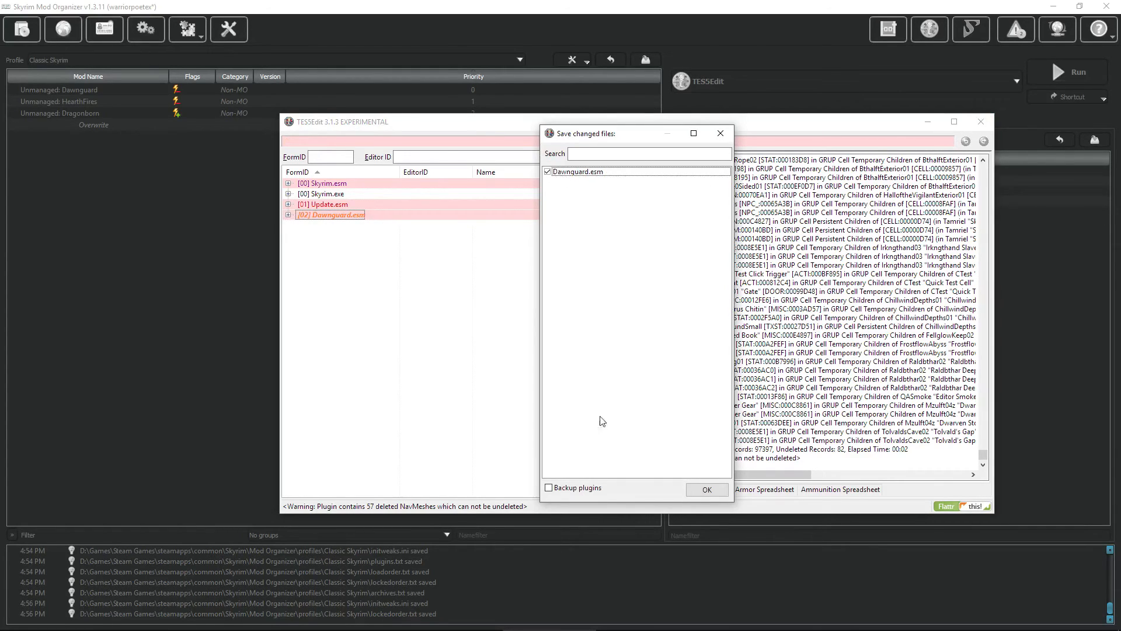
click(708, 493)
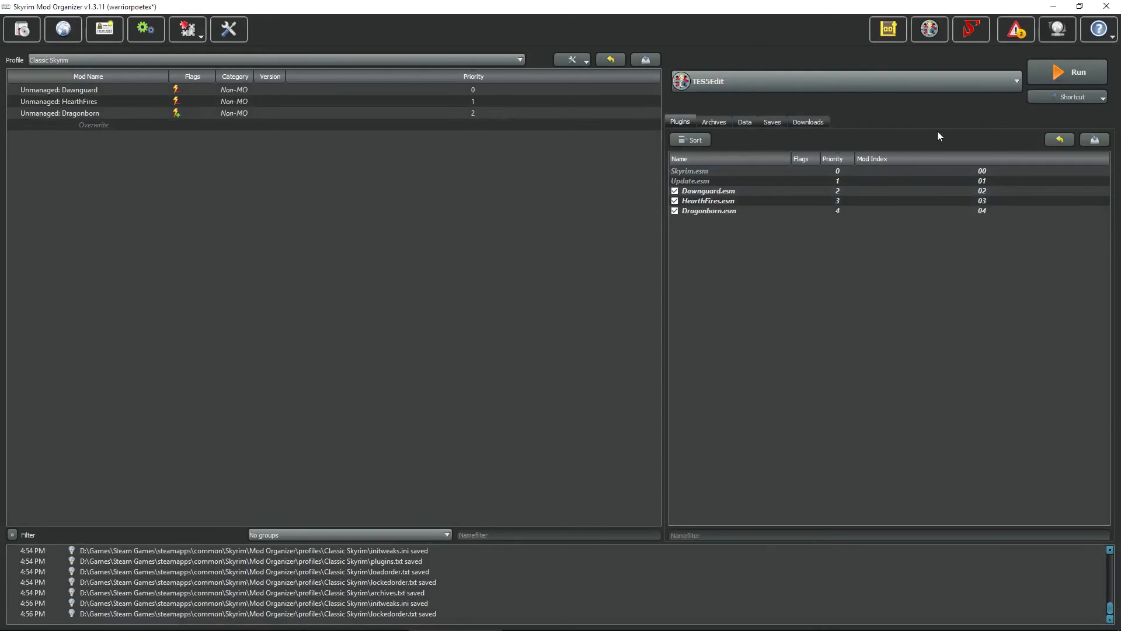
Relaunch TES5Edit and load only Dawnguard.esm again for a second cleaning pass.
click(1067, 72)
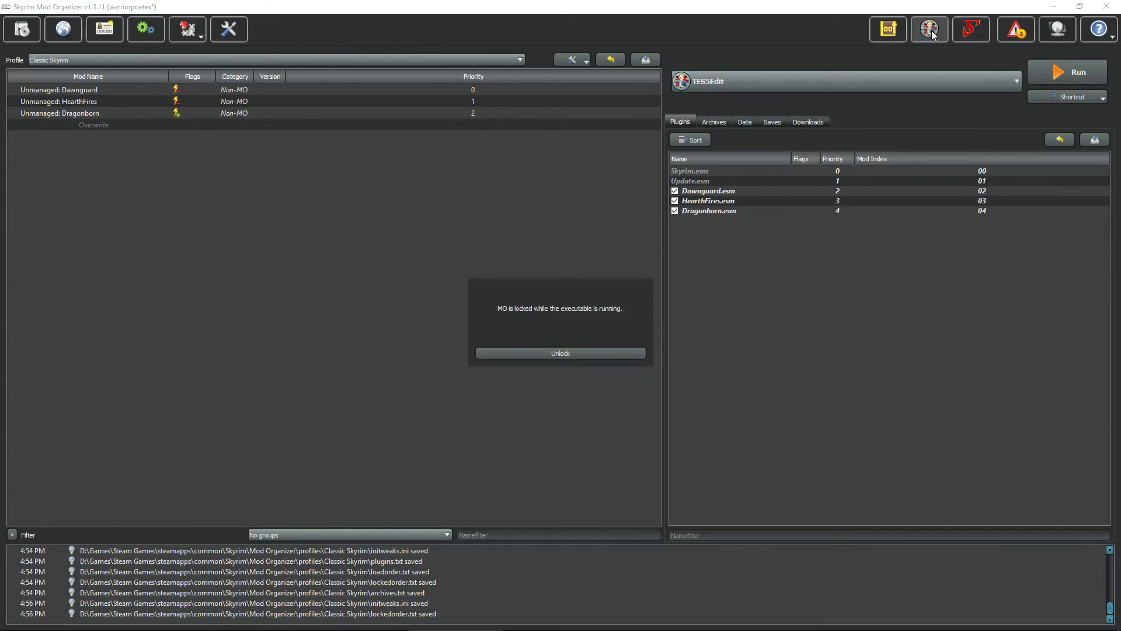
right_click(637, 209)
click(648, 247)
click(547, 189)
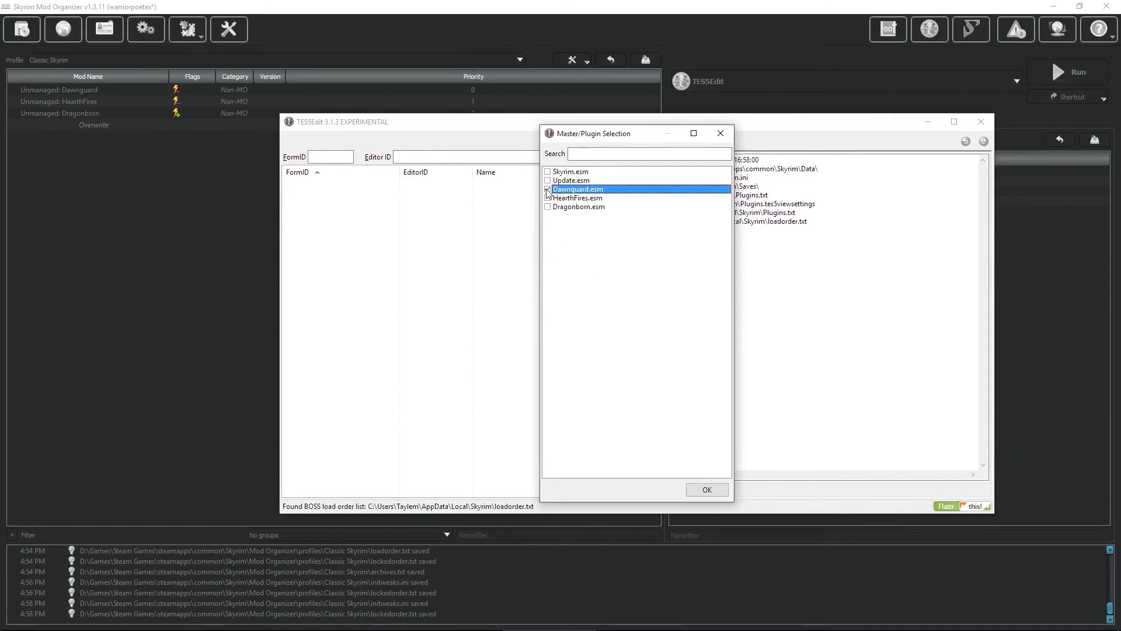
click(707, 490)
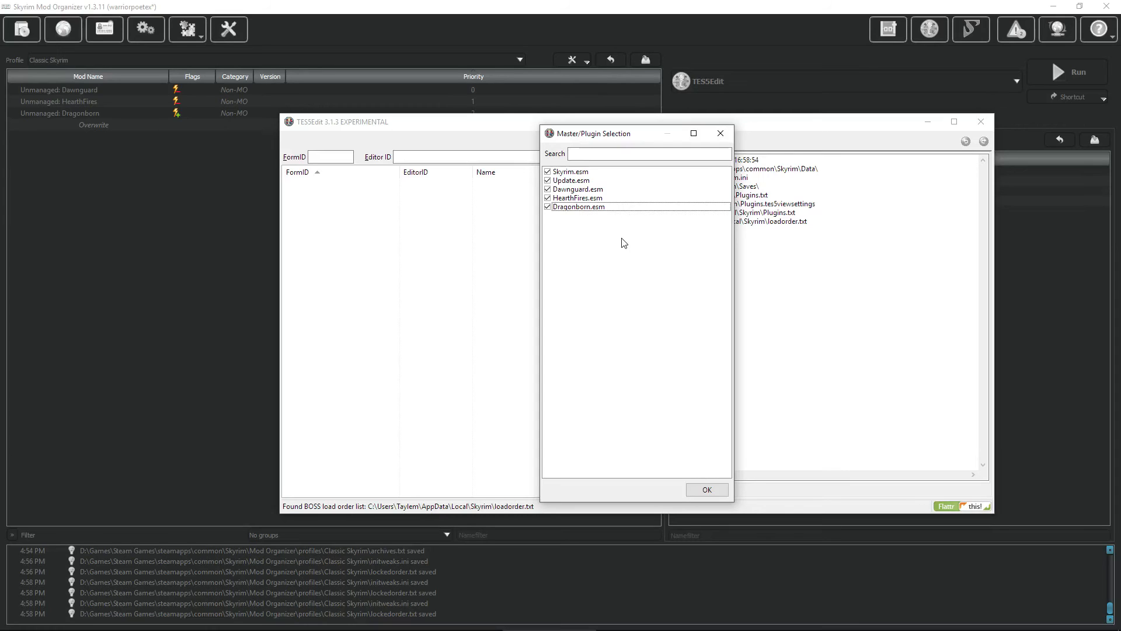
Clear the plugin selection in TES5Edit and load only HearthFires.esm.
right_click(623, 243)
click(625, 257)
click(548, 198)
click(718, 490)
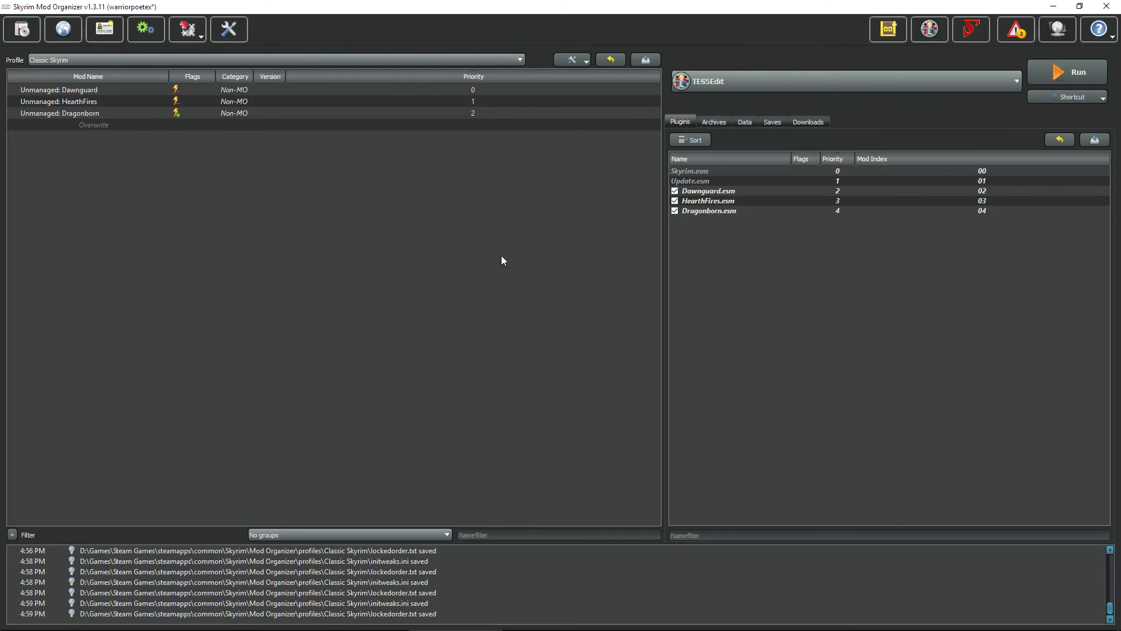
Run LOOT from Mod Organizer, sort the plugins, apply the sorted load order and close LOOT.
click(886, 32)
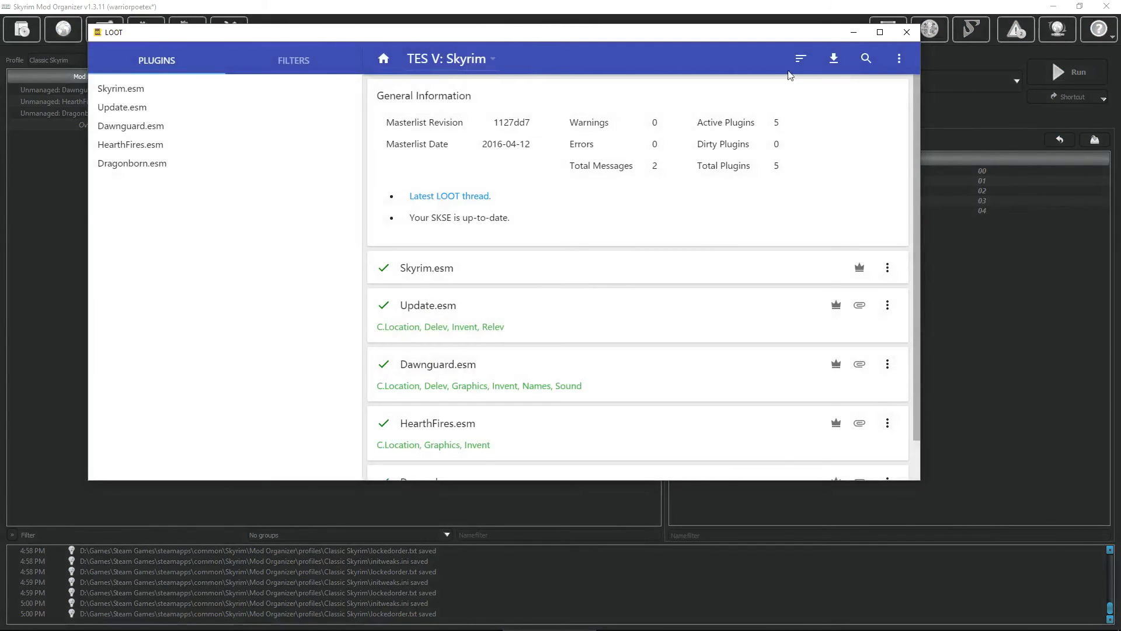
click(802, 60)
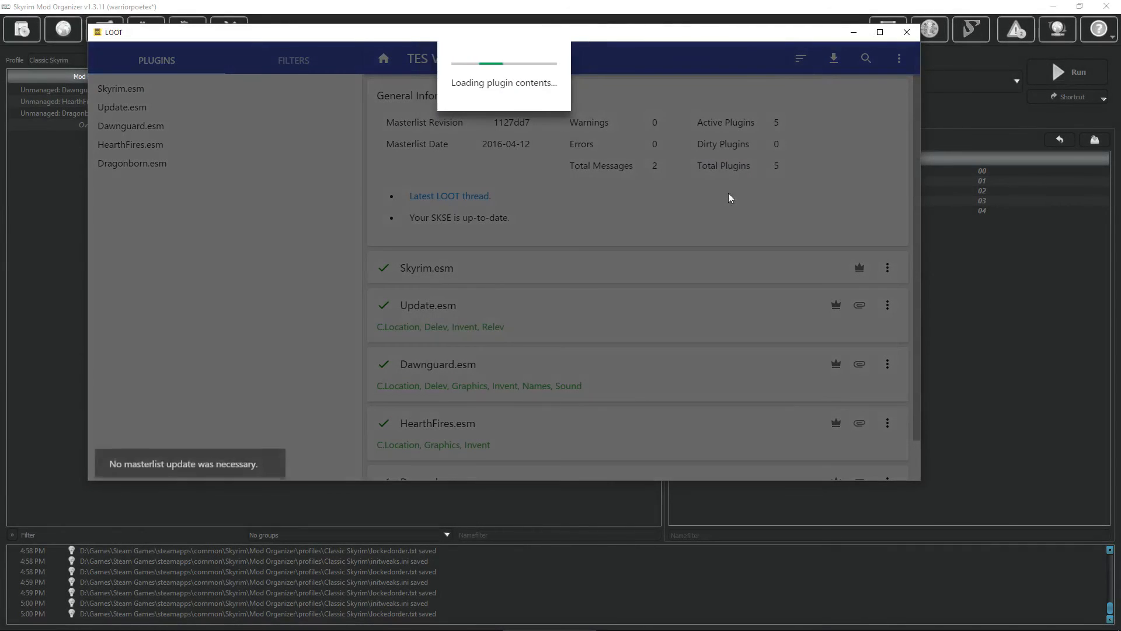
scroll(723, 247, down, 1)
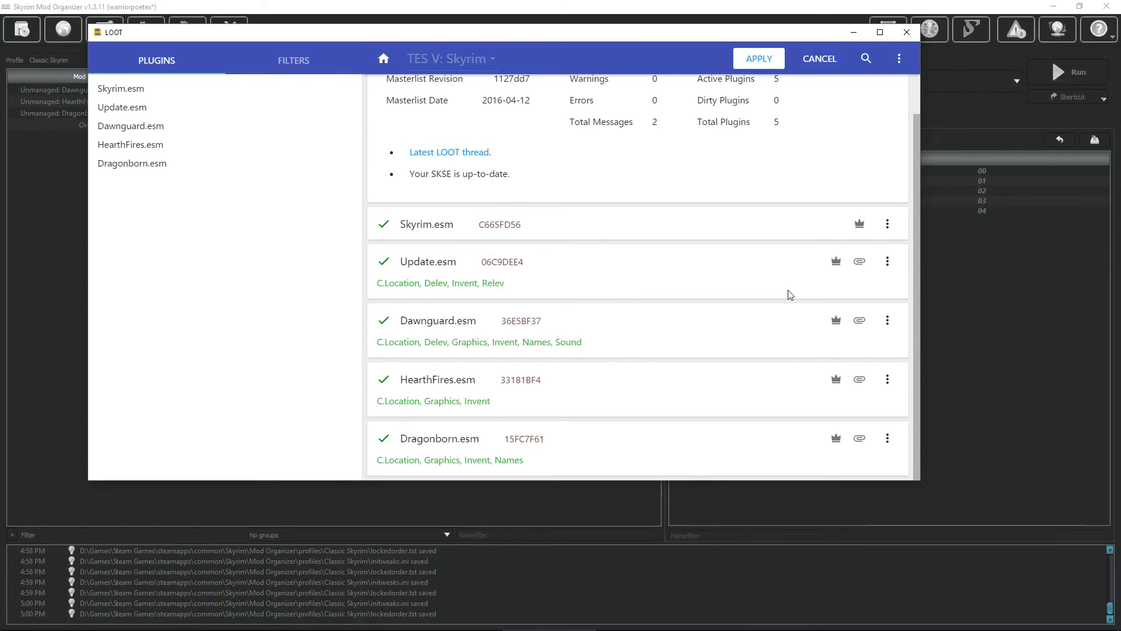
click(766, 61)
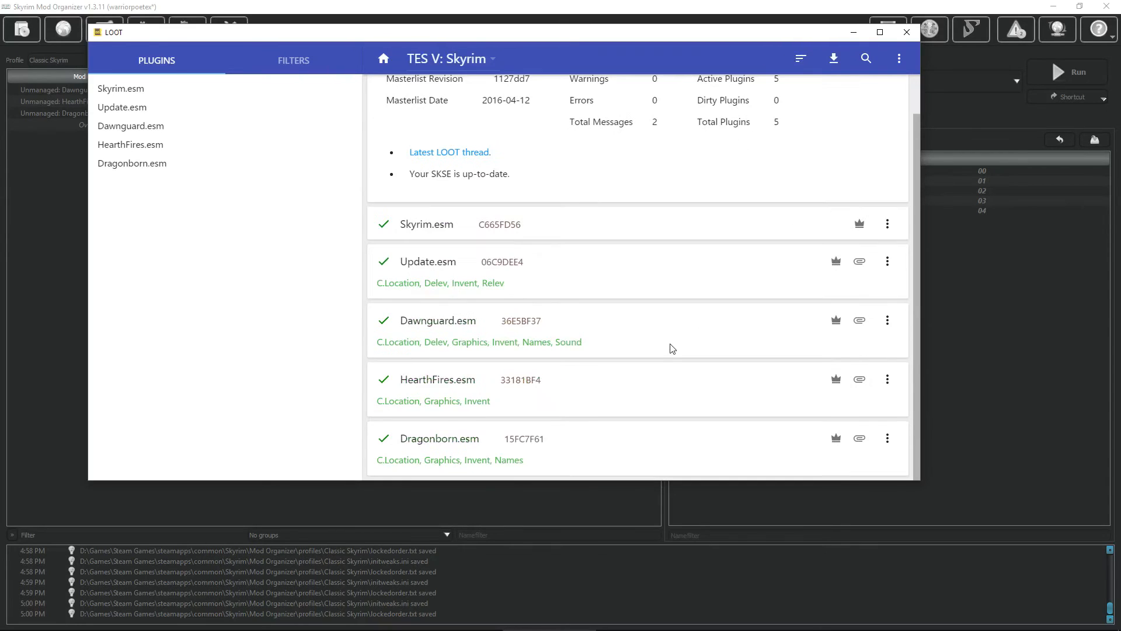
click(905, 34)
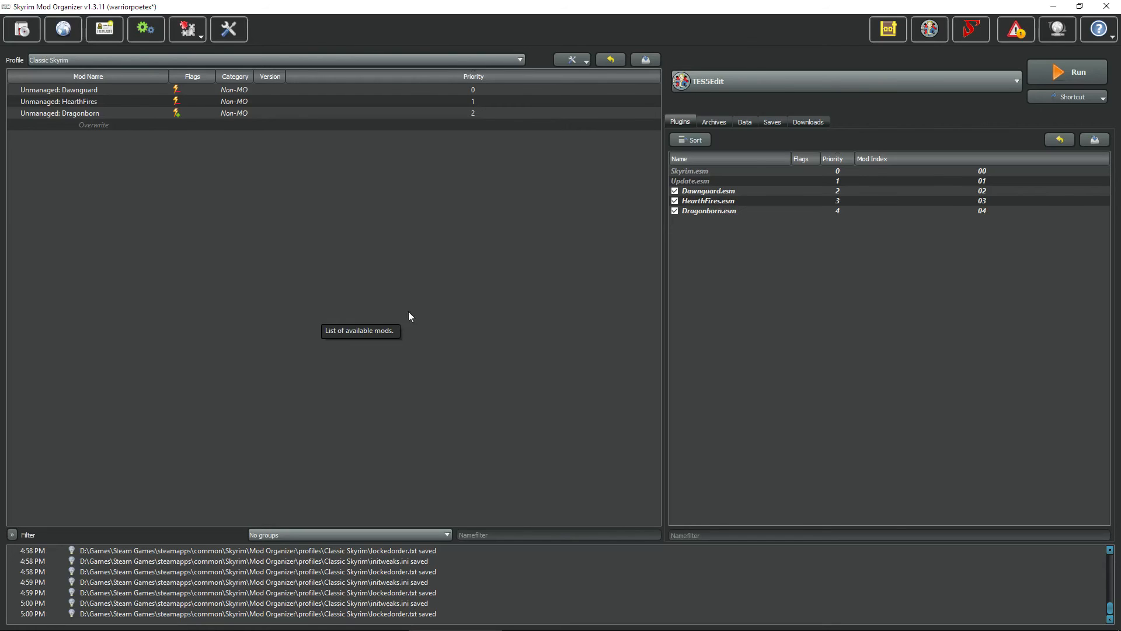
Delete the TES5Edit Backups folder from Mod Organizer's Overwrite contents and close the Overwrite window.
double_click(101, 128)
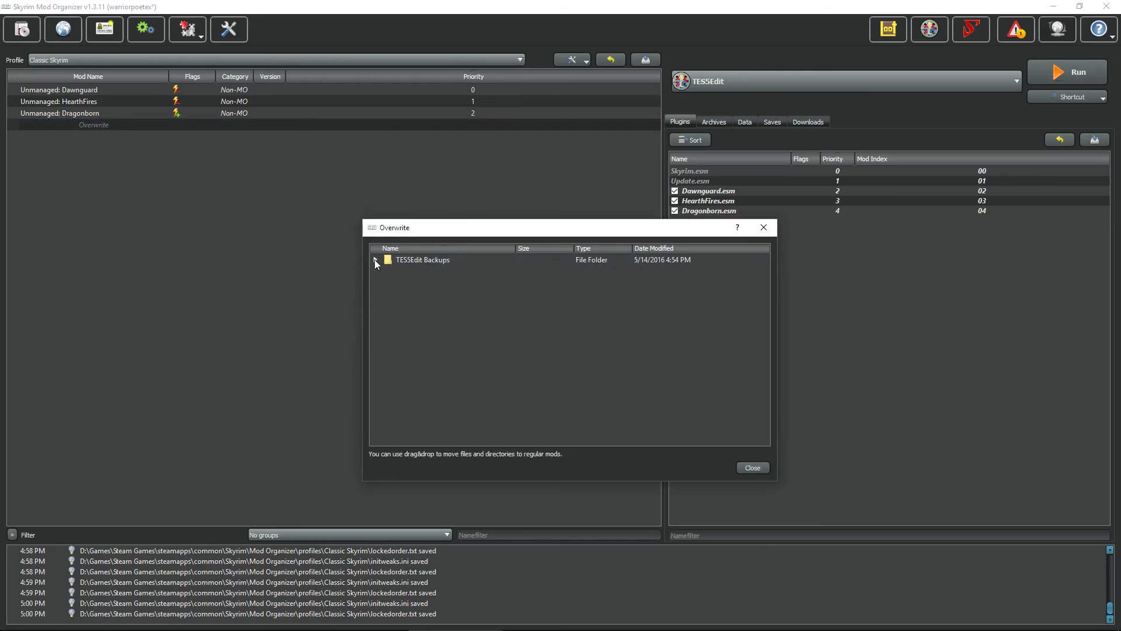
drag(535, 232, 418, 206)
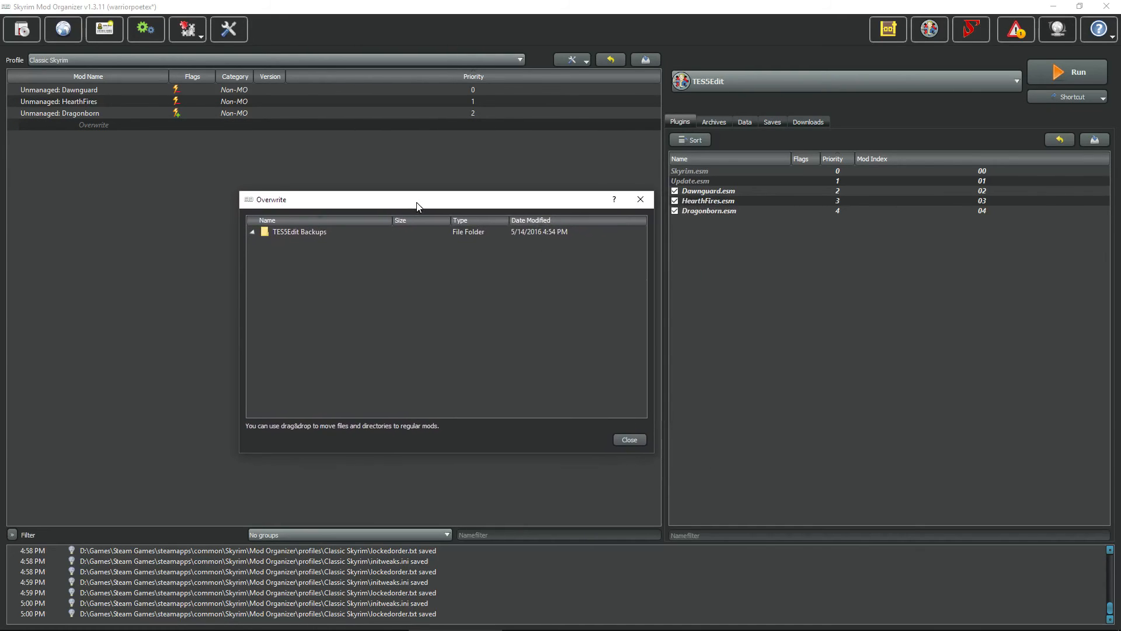
click(297, 230)
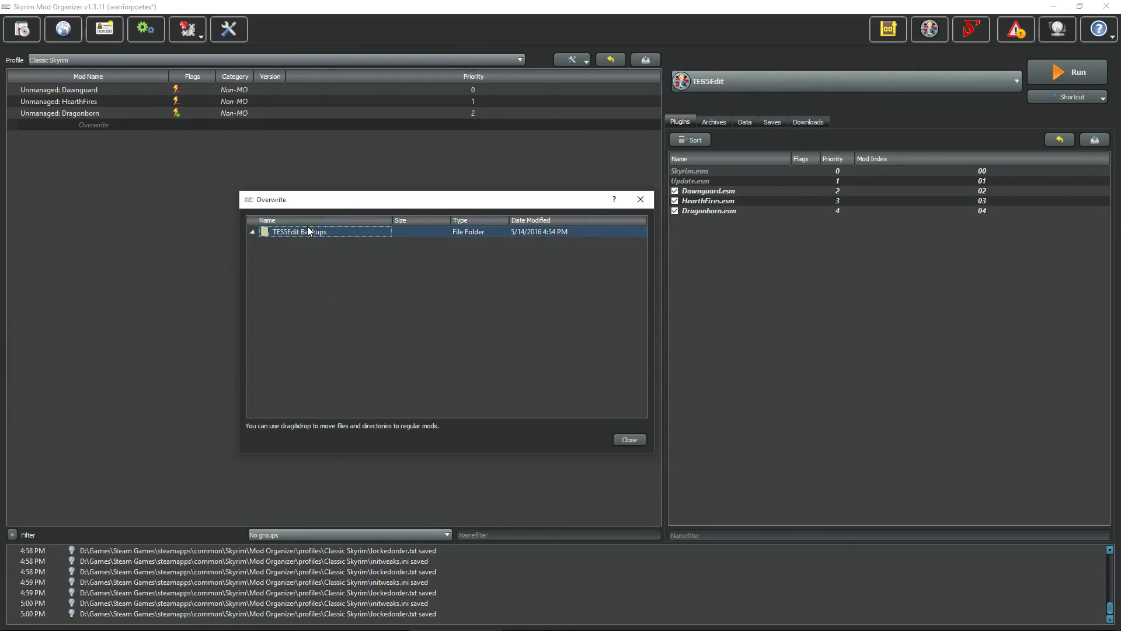
right_click(294, 231)
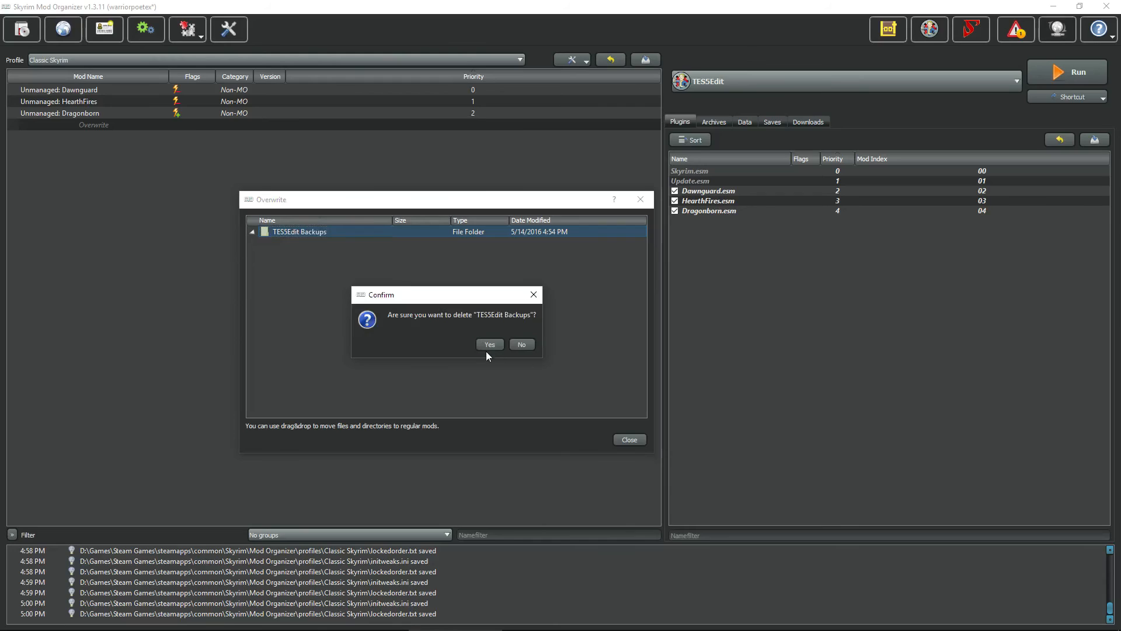
click(488, 346)
click(629, 440)
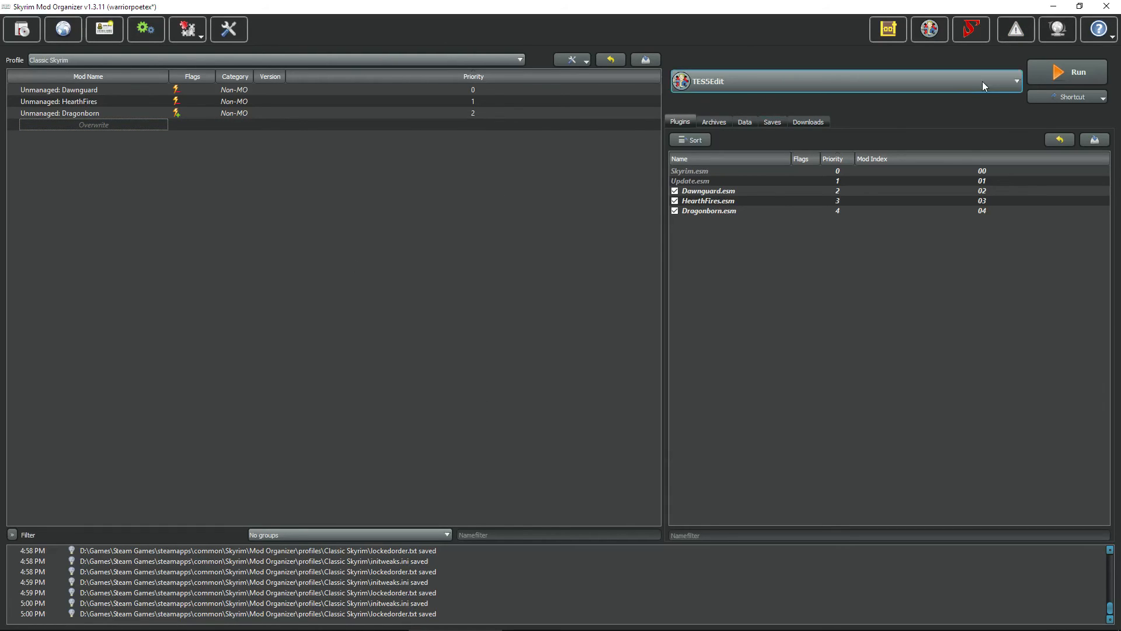
Close Mod Organizer and start a new WinRAR archive from Dawnguard.esm, Dragonborn.esm, HearthFires.esm and Update.esm in Skyrim's Data folder.
click(1104, 10)
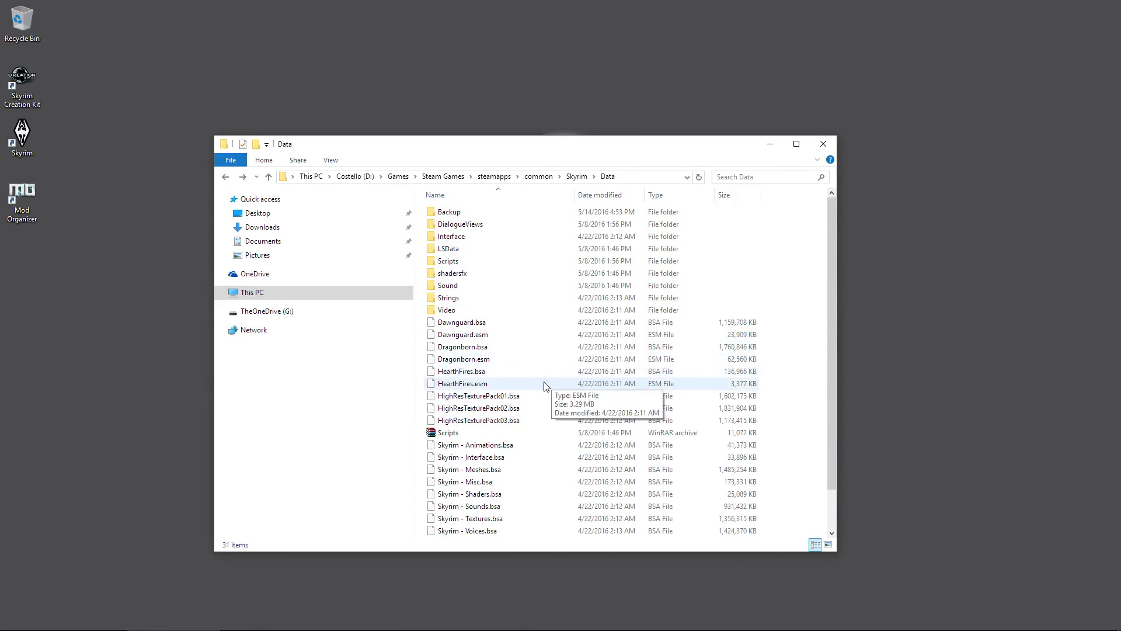
click(481, 337)
ctrl+click(482, 386)
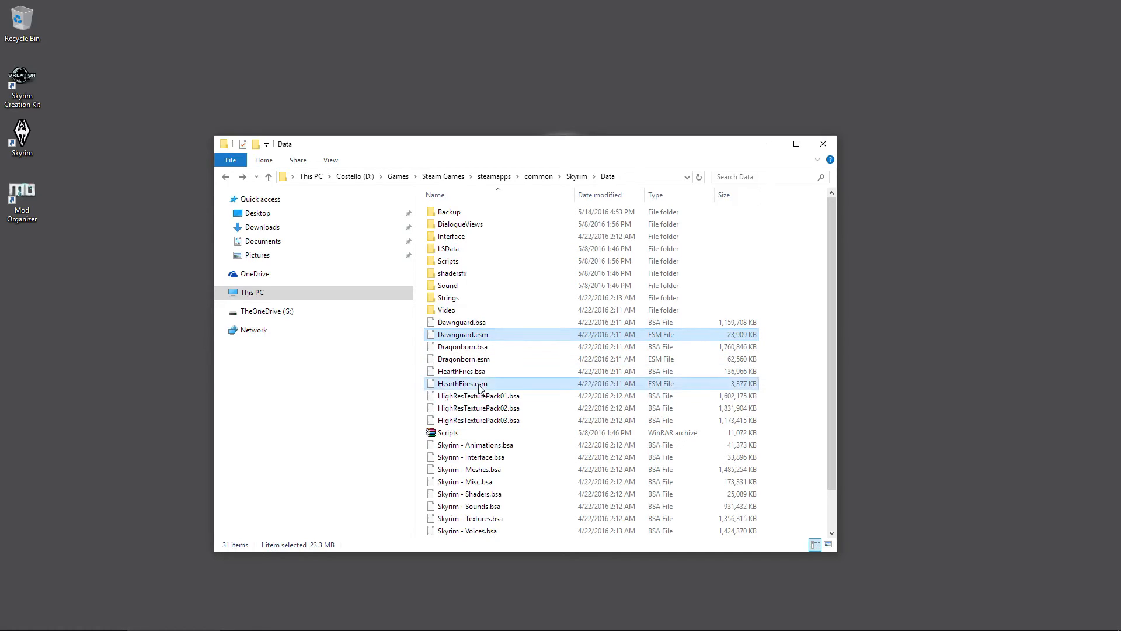
ctrl+click(482, 359)
scroll(561, 443, down, 2)
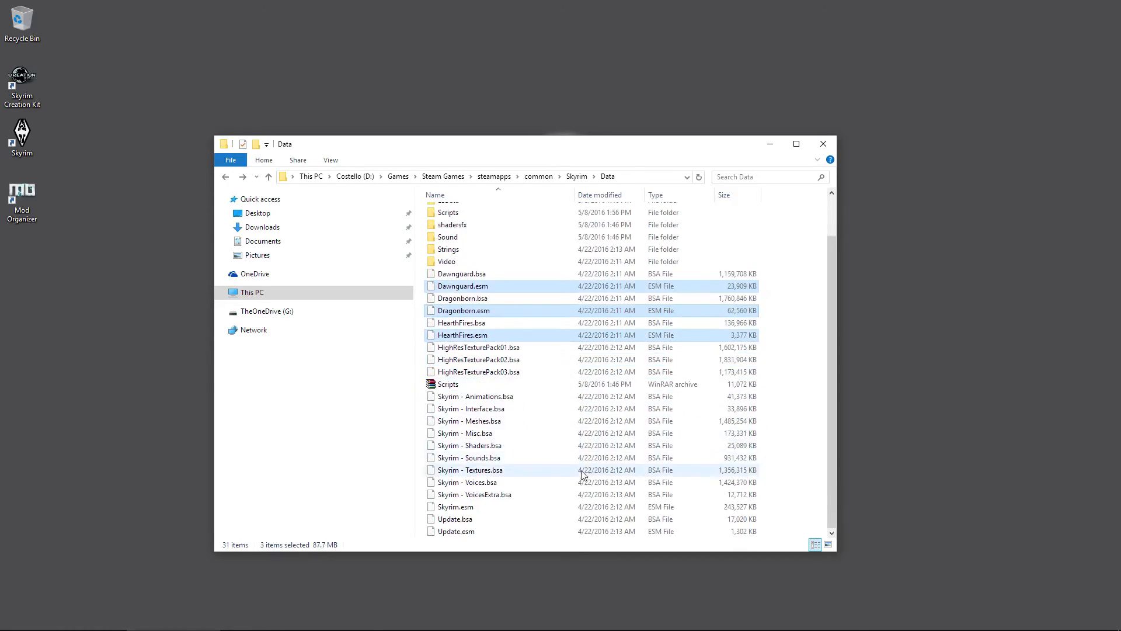
ctrl+click(460, 534)
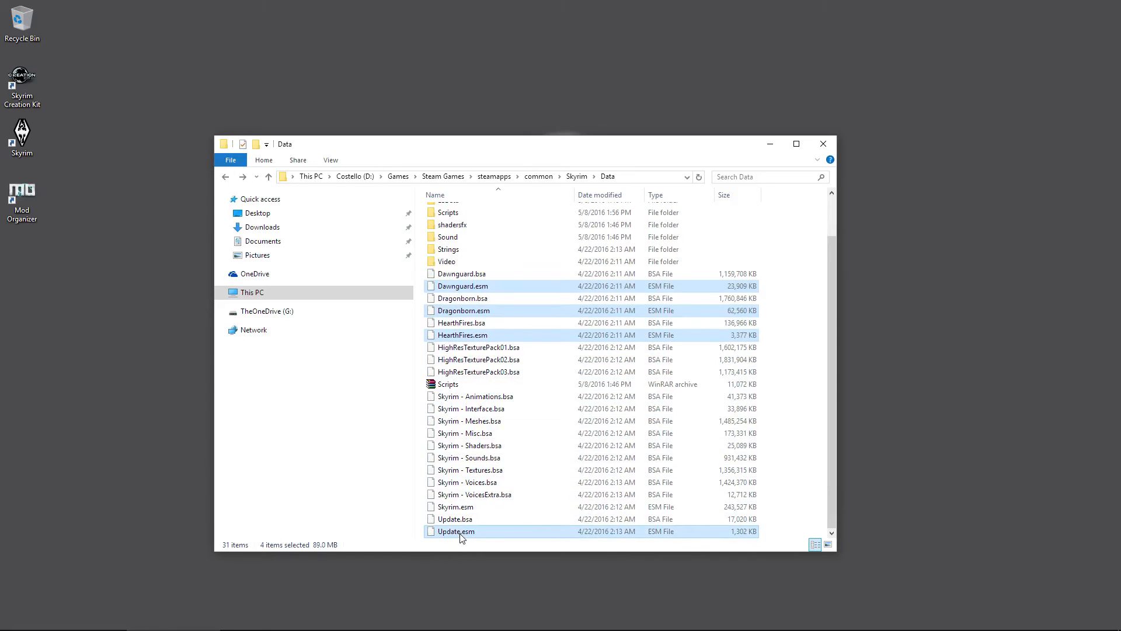
right_click(460, 536)
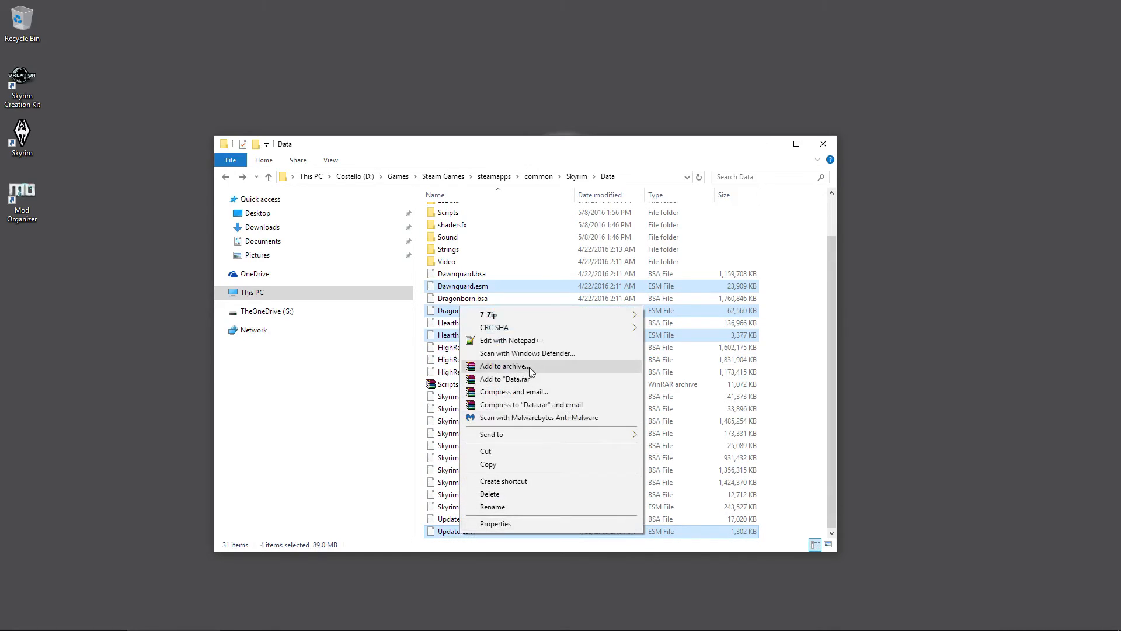
click(503, 366)
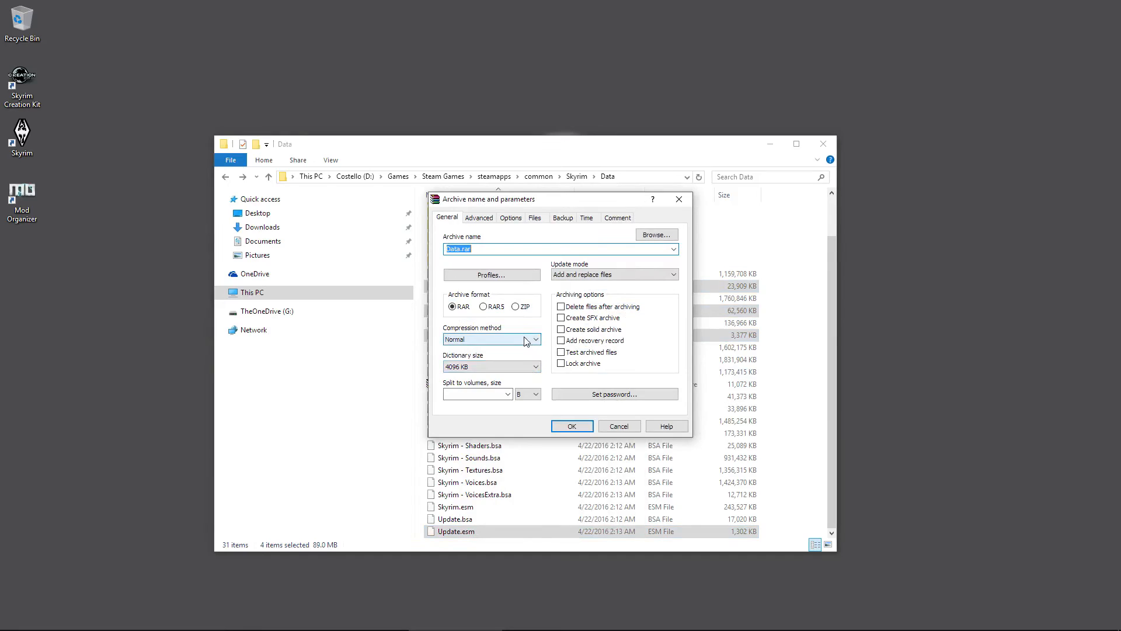
Create the archive in ZIP format with the Store compression method, named Skyrim Cleaned ESM Files.zip.
click(502, 339)
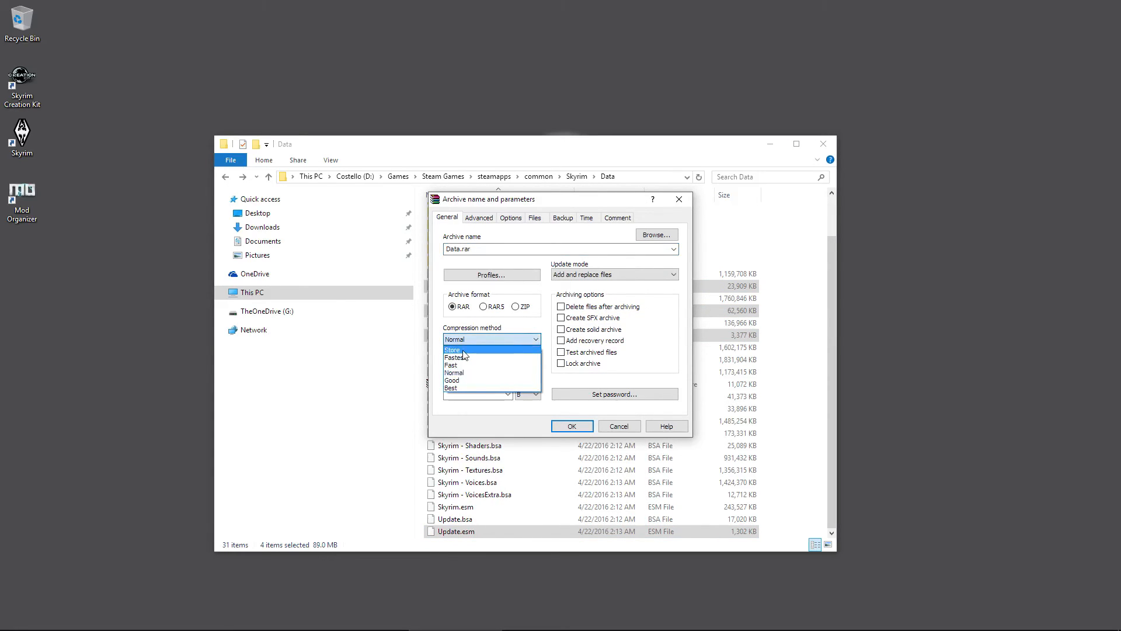
click(455, 349)
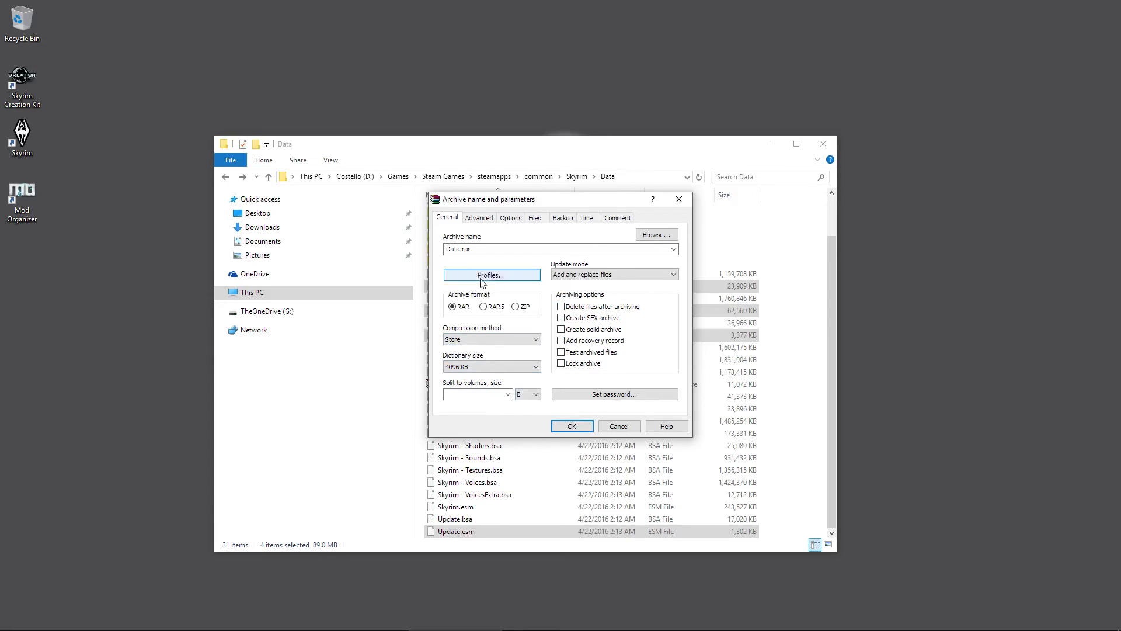
click(515, 307)
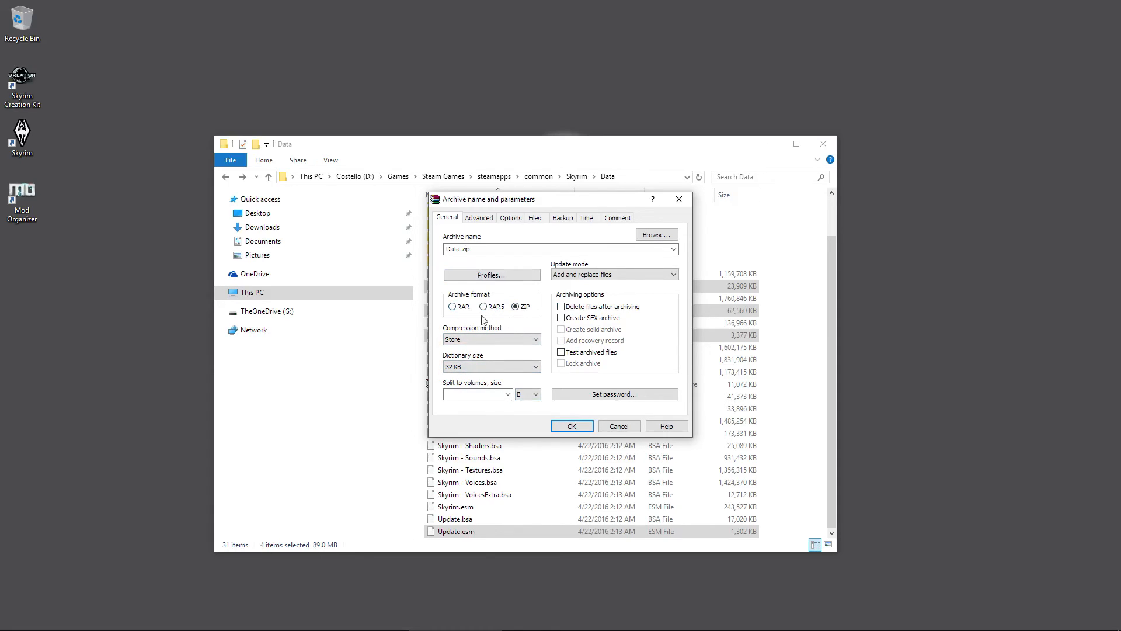
double_click(491, 250)
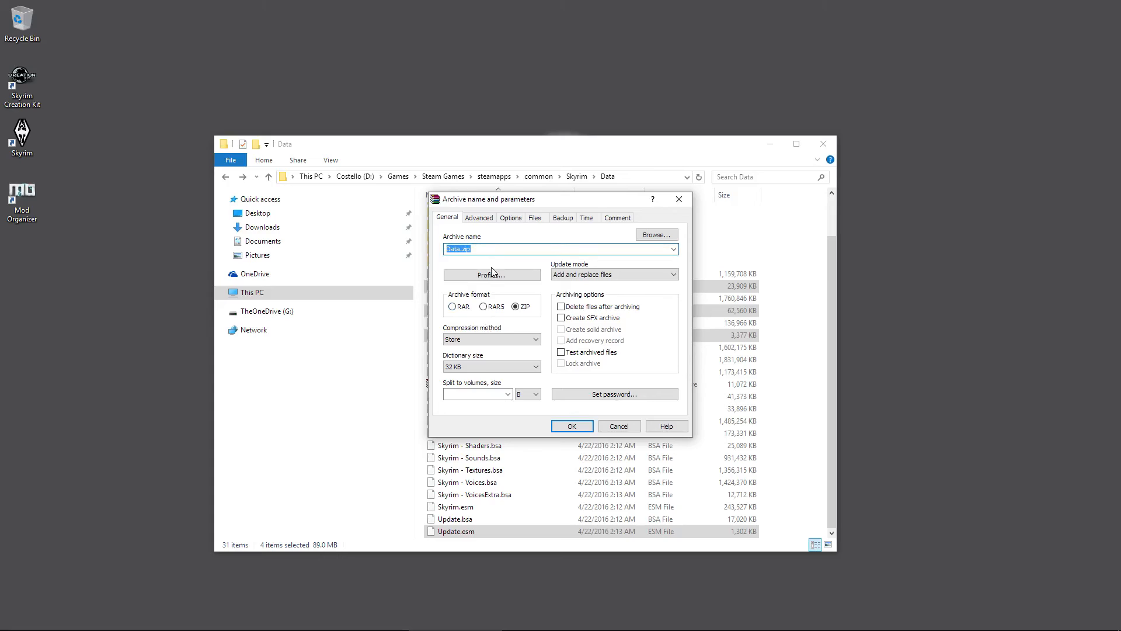
text(Clean S)
key(BackSpace)
key(BackSpace)
key(BackSpace)
key(BackSpace)
key(BackSpace)
key(BackSpace)
key(BackSpace)
text(Skyrim Cleaned ESM Files.zip)
click(571, 427)
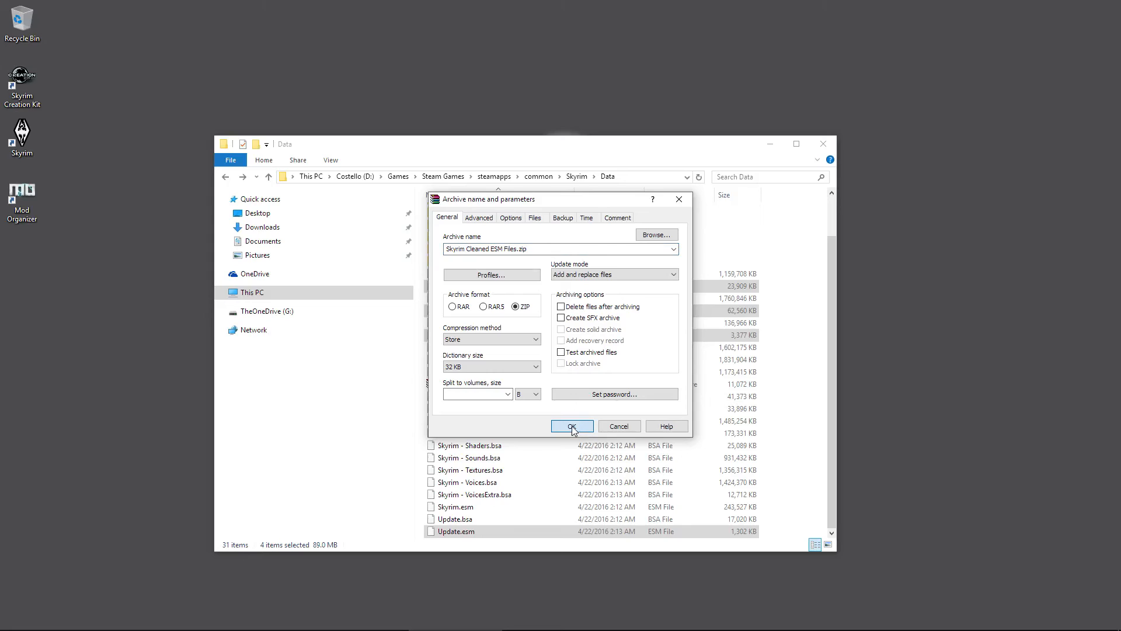
Move the Skyrim Cleaned ESM Files archive from the Data folder to the desktop.
scroll(572, 430, down, 1)
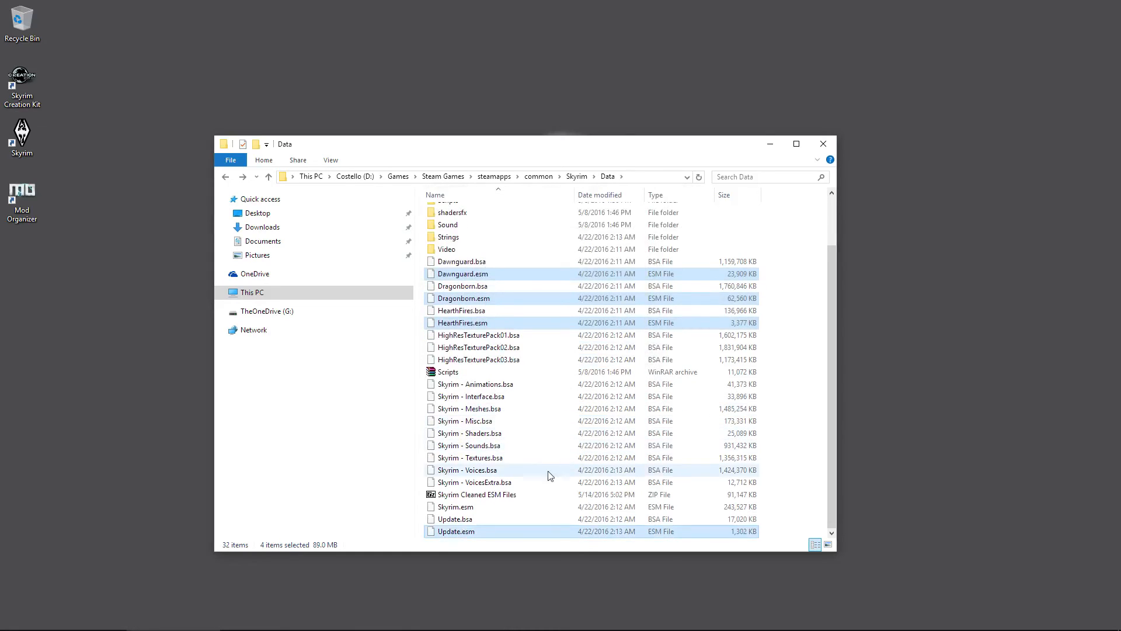
click(490, 495)
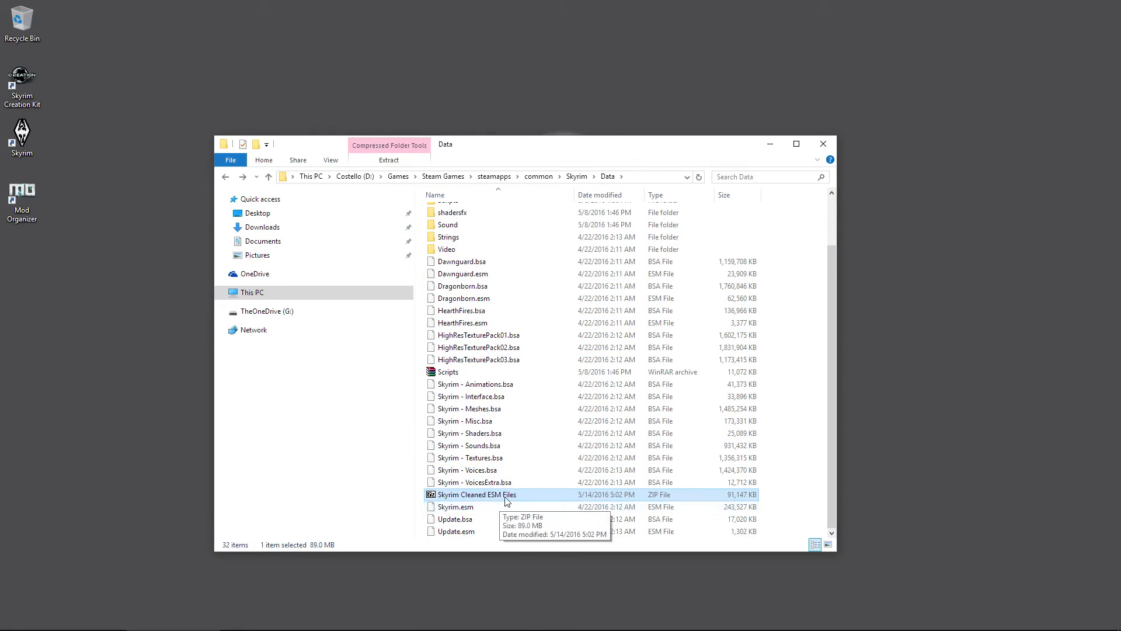
right_click(505, 497)
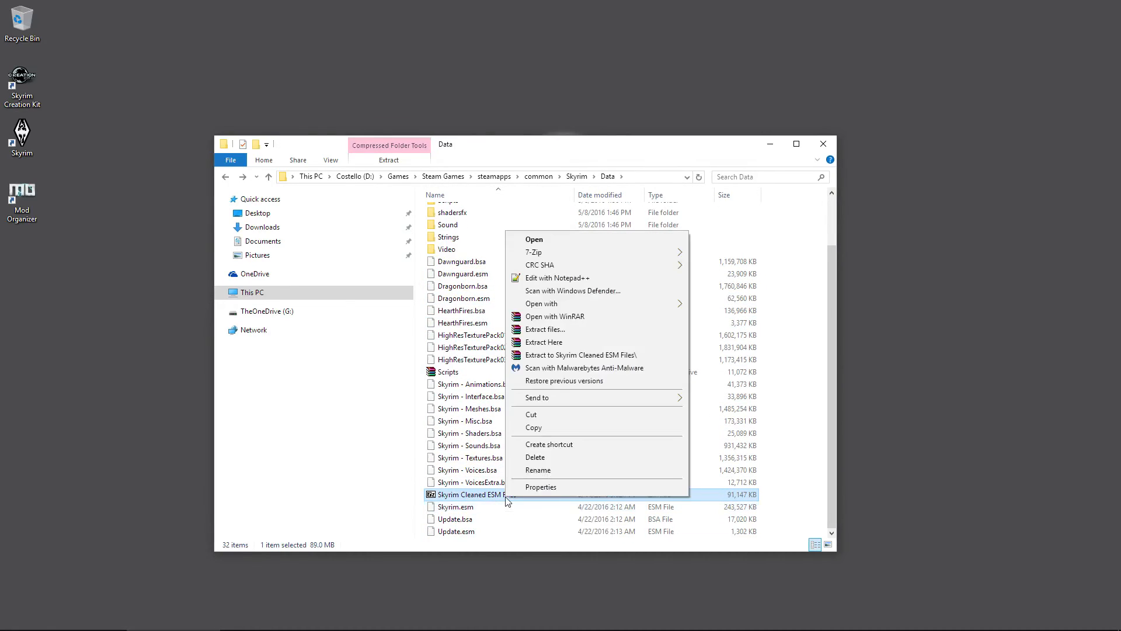
click(545, 415)
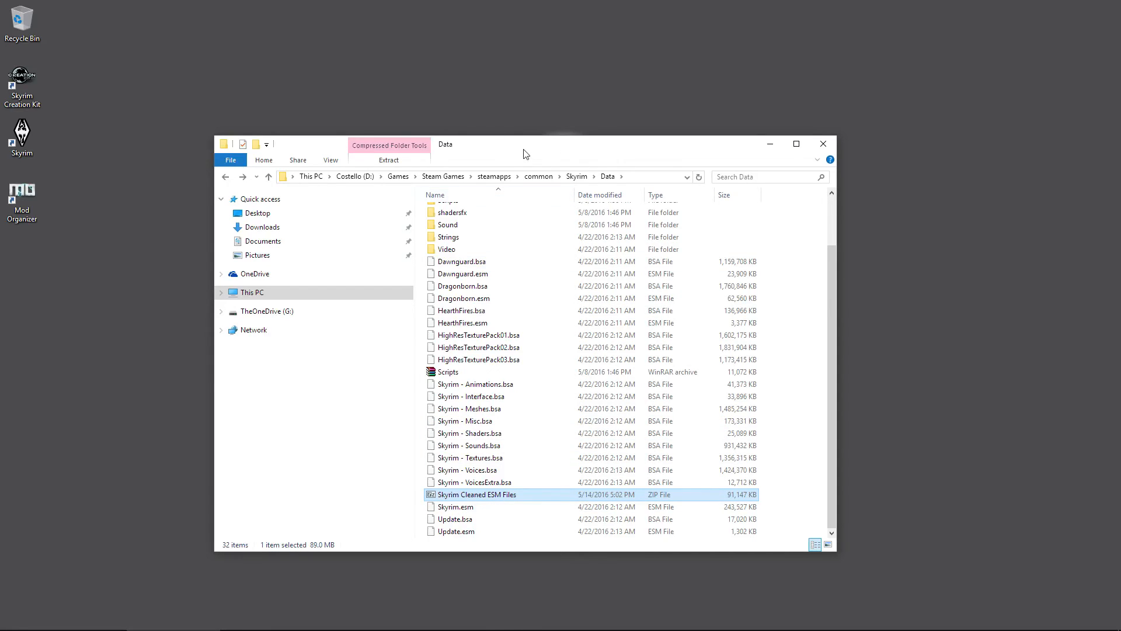
drag(526, 153, 652, 137)
right_click(137, 265)
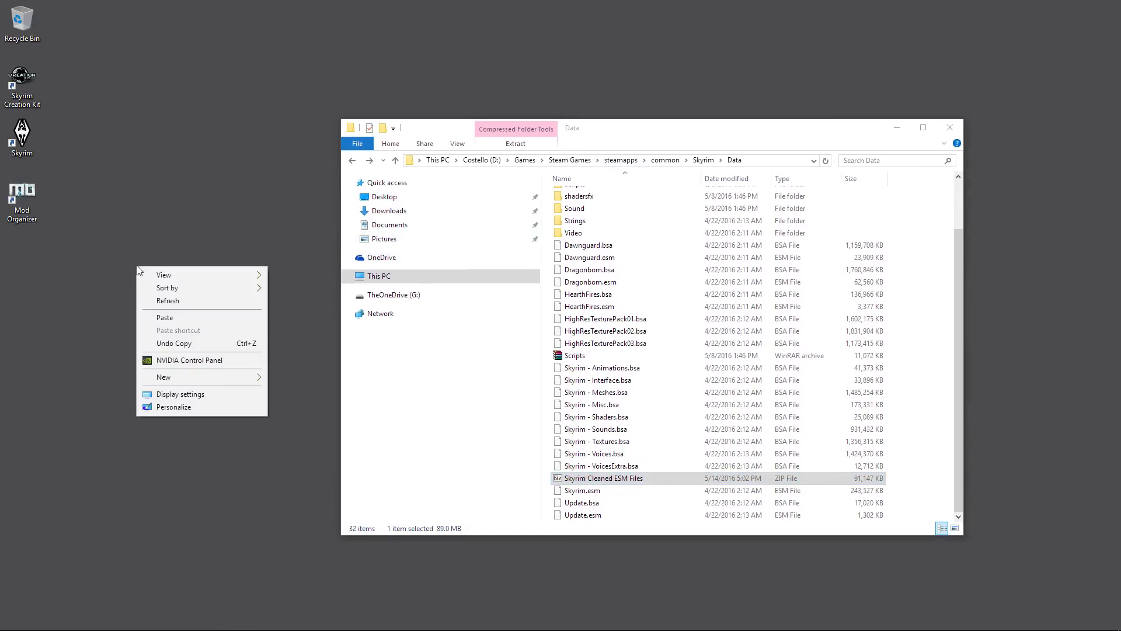
click(186, 318)
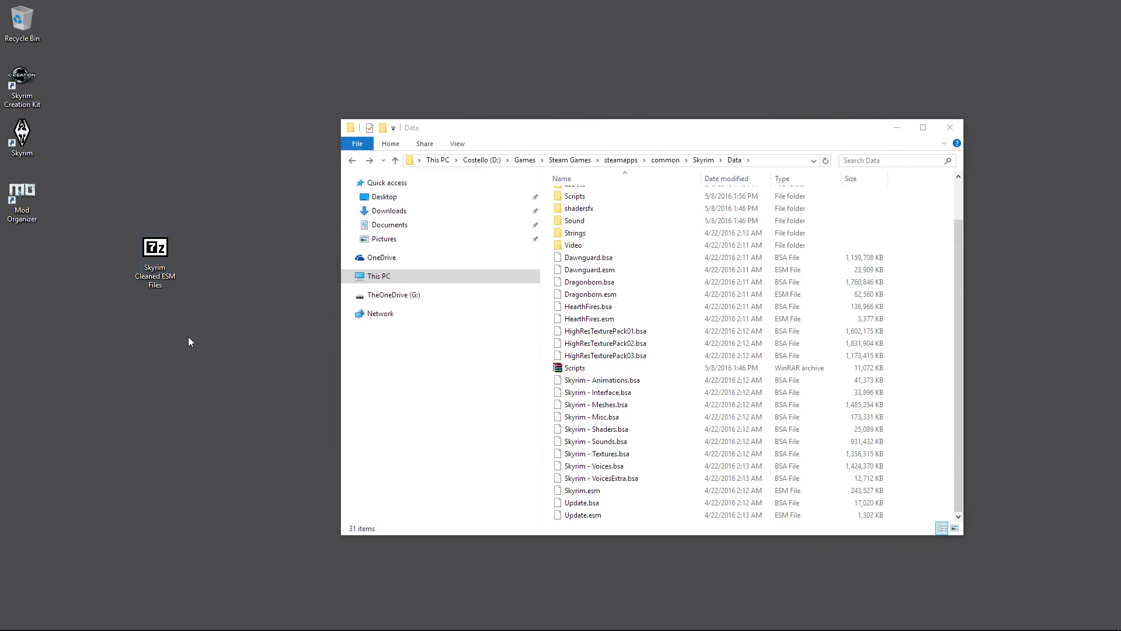
Move the four original ESM files from the Backup folder into Data, replacing the cleaned ones, and close the folder window.
scroll(712, 379, up, 2)
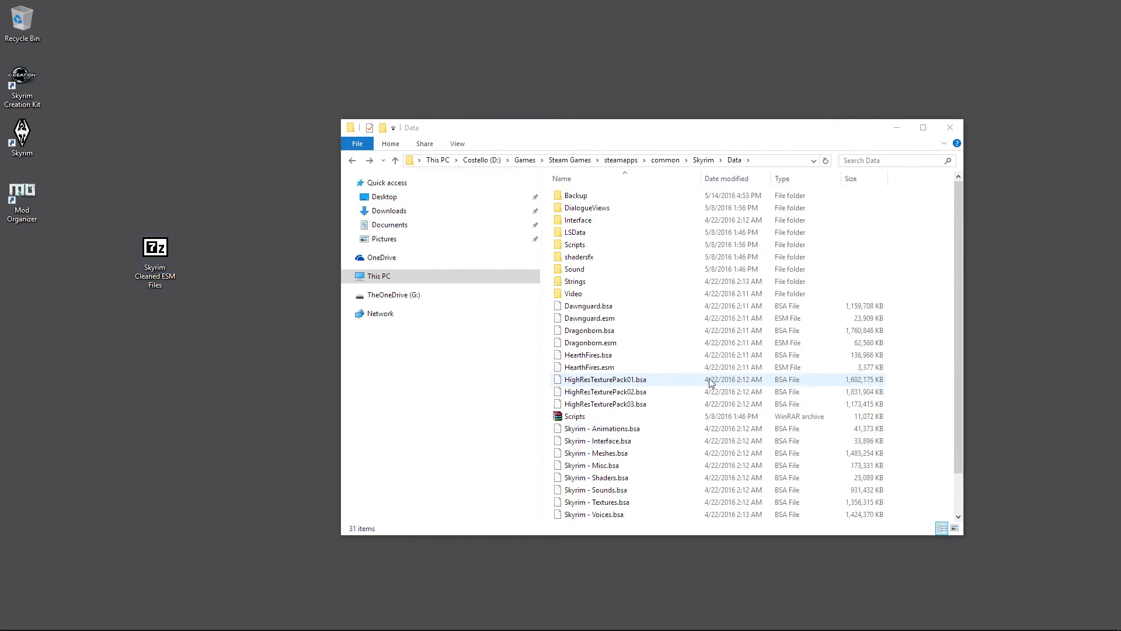
click(582, 198)
double_click(582, 198)
drag(632, 275, 573, 193)
right_click(580, 216)
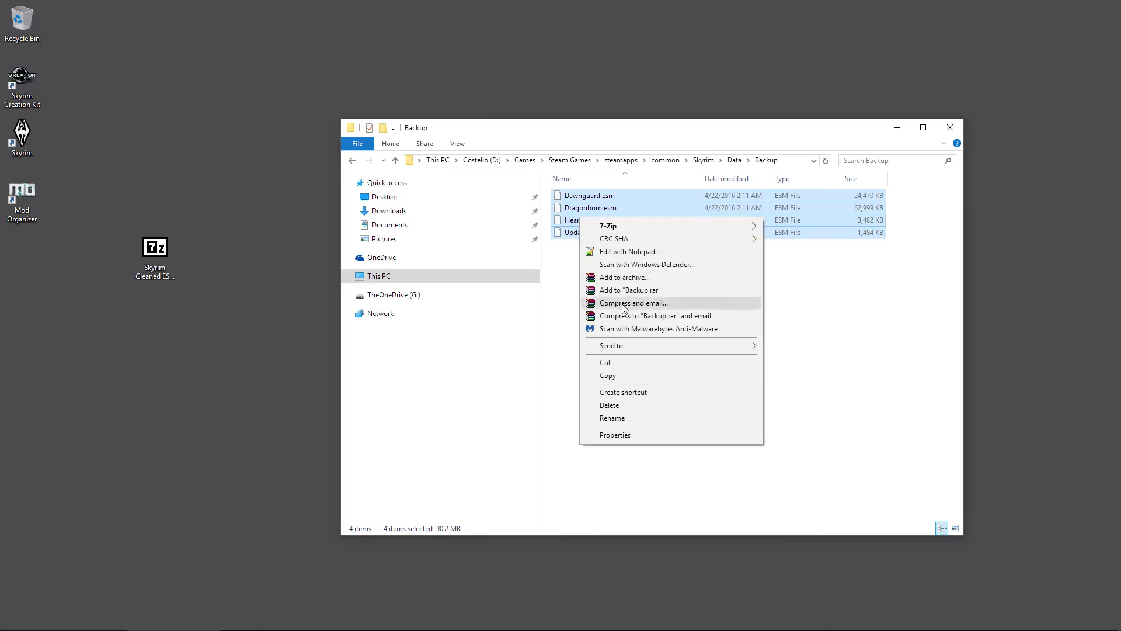
click(635, 366)
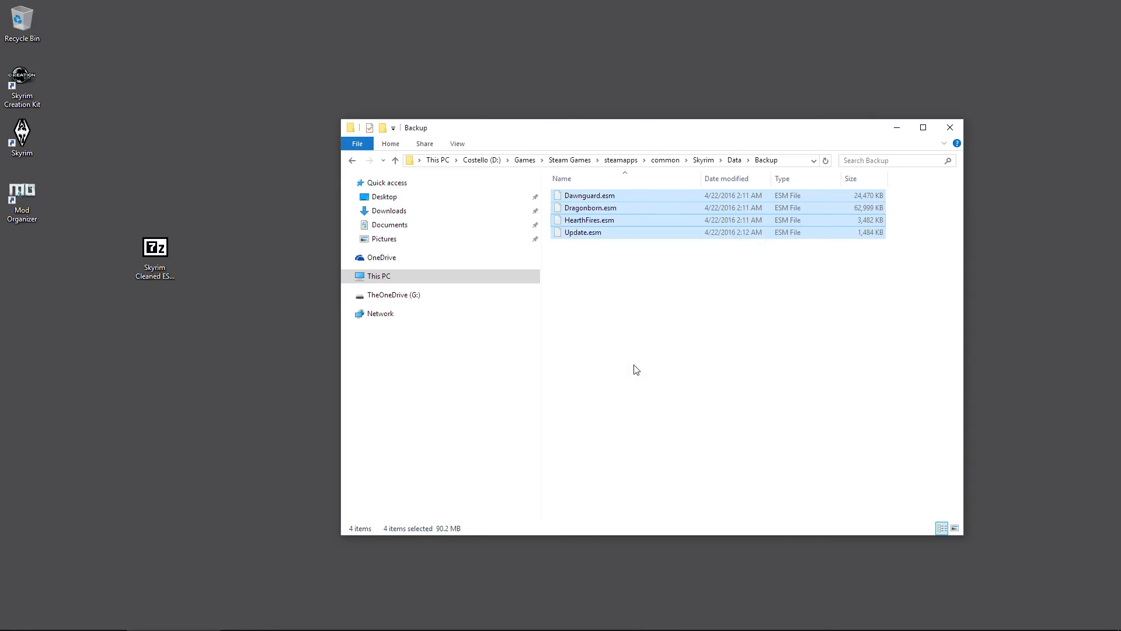
click(734, 160)
right_click(662, 443)
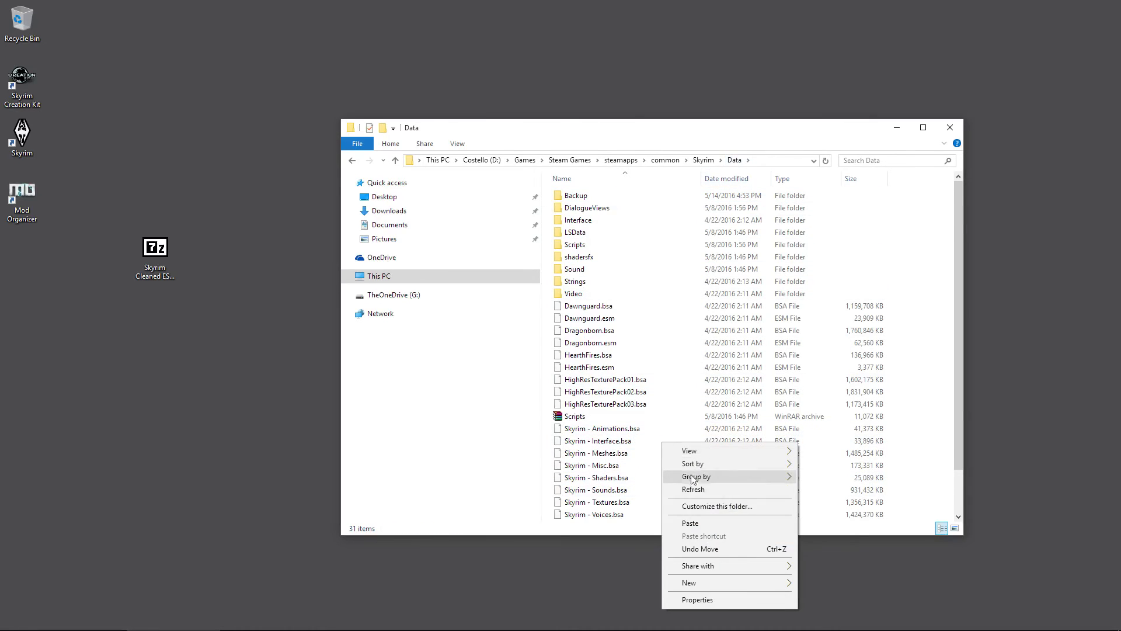
click(705, 524)
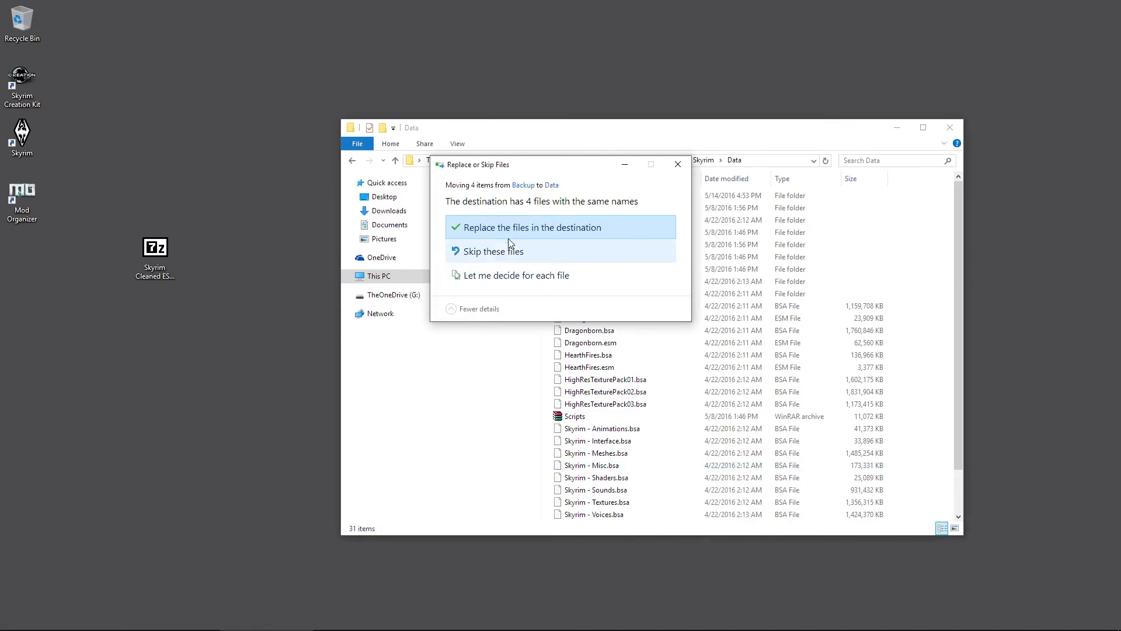
click(543, 229)
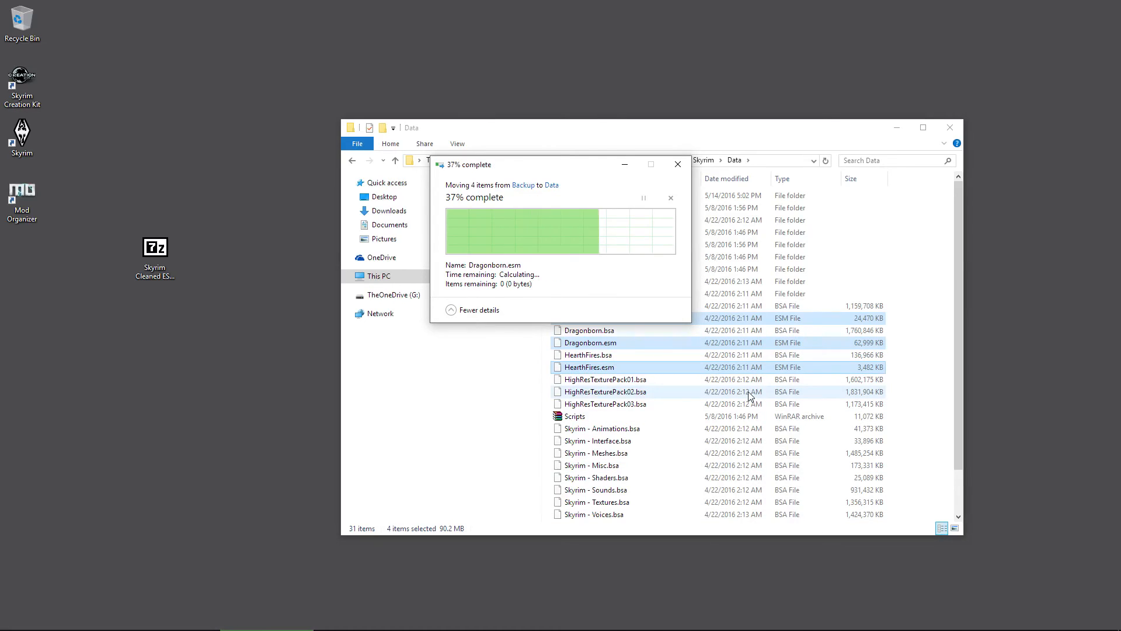
scroll(750, 396, down, 2)
scroll(741, 490, up, 2)
scroll(675, 491, down, 2)
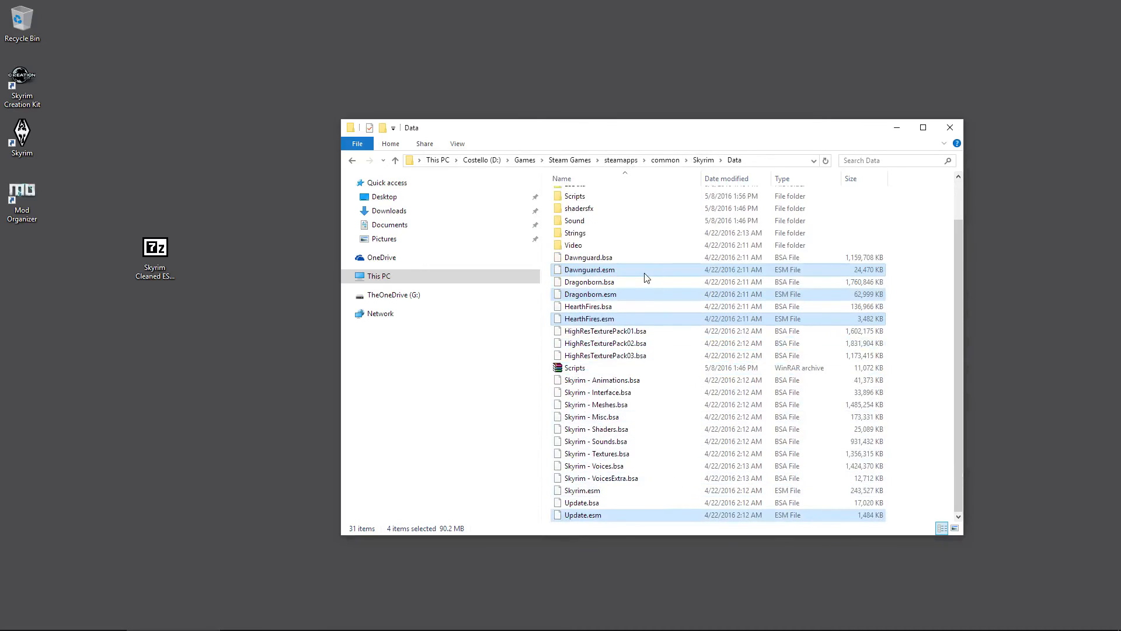
click(950, 129)
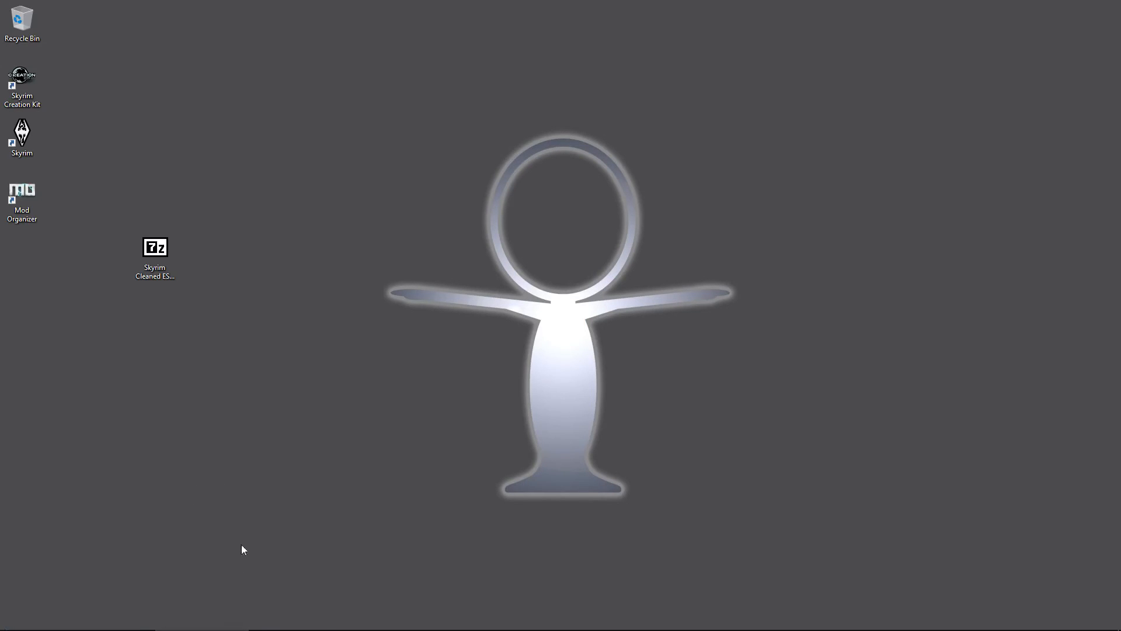
Reposition the archive higher on the desktop, relaunch Mod Organizer and open Skyrim Cleaned ESM Files from the Desktop for mod installation.
drag(162, 257, 163, 103)
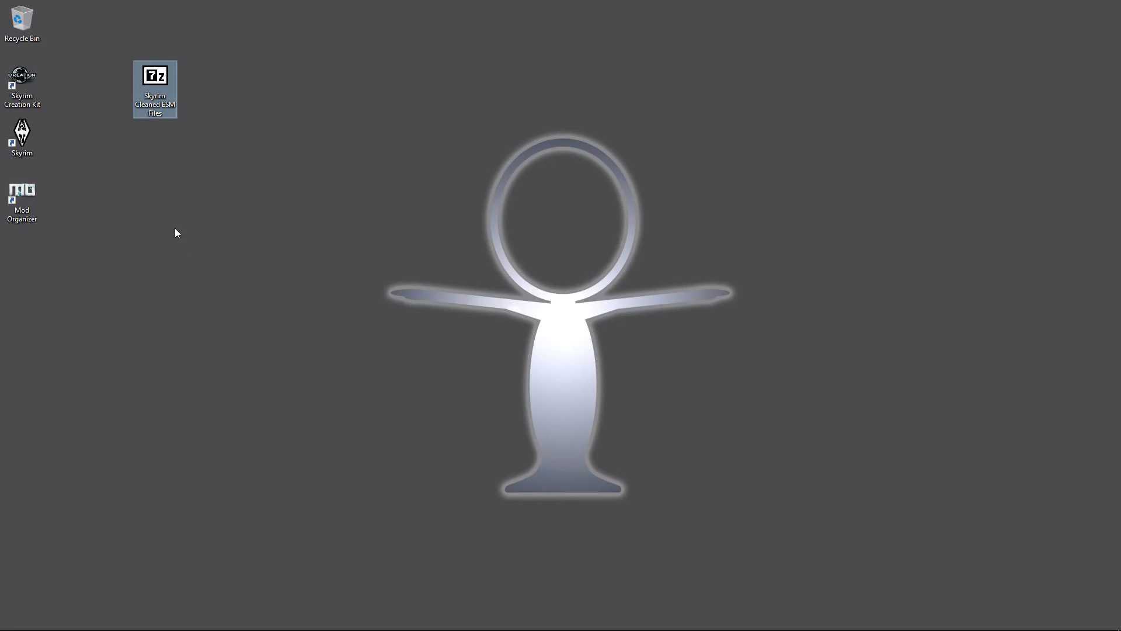
double_click(21, 201)
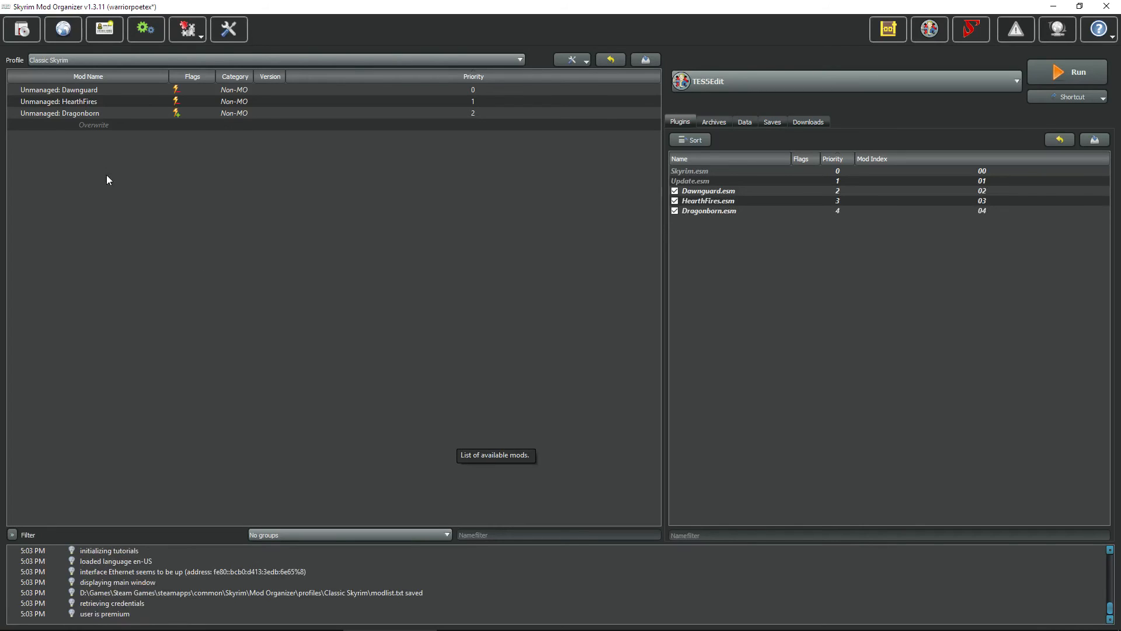
click(24, 32)
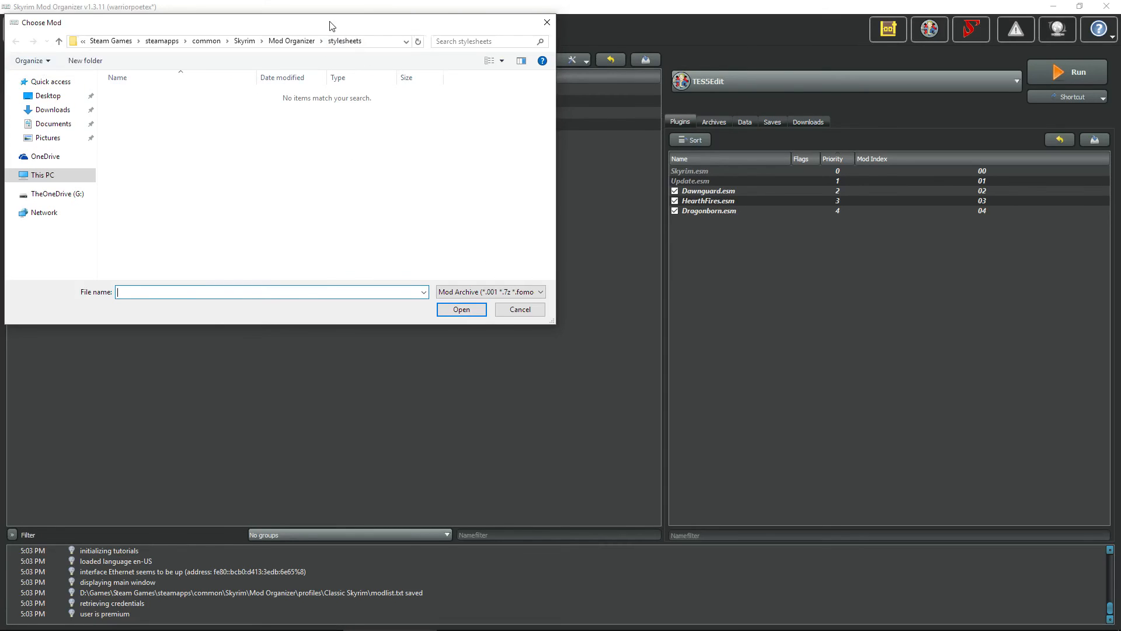
drag(328, 26, 407, 51)
click(127, 121)
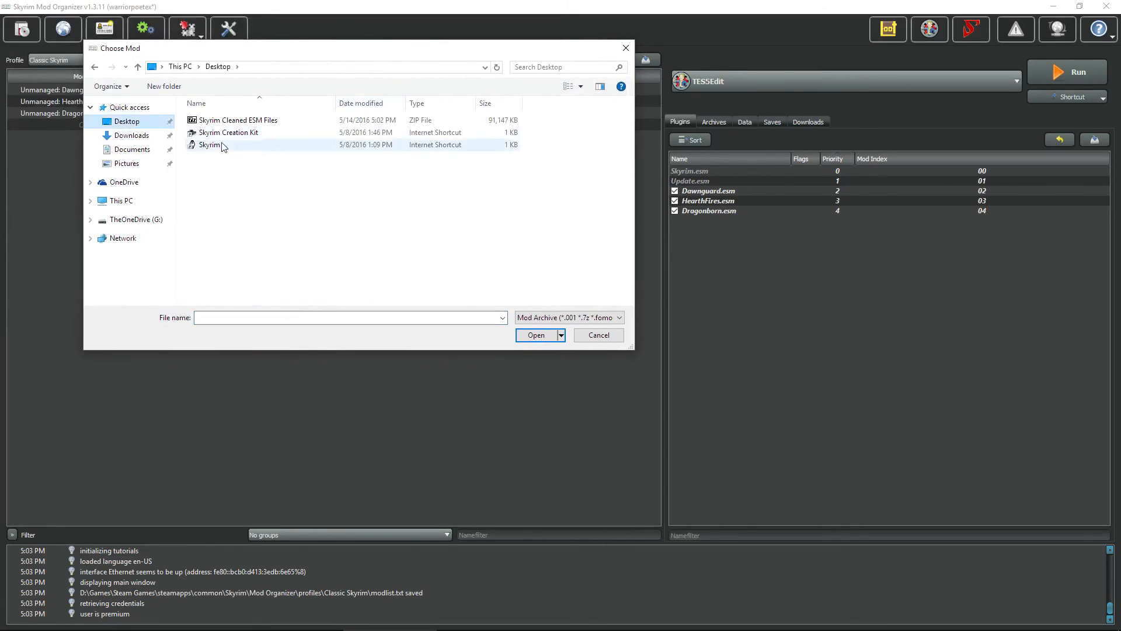
click(226, 121)
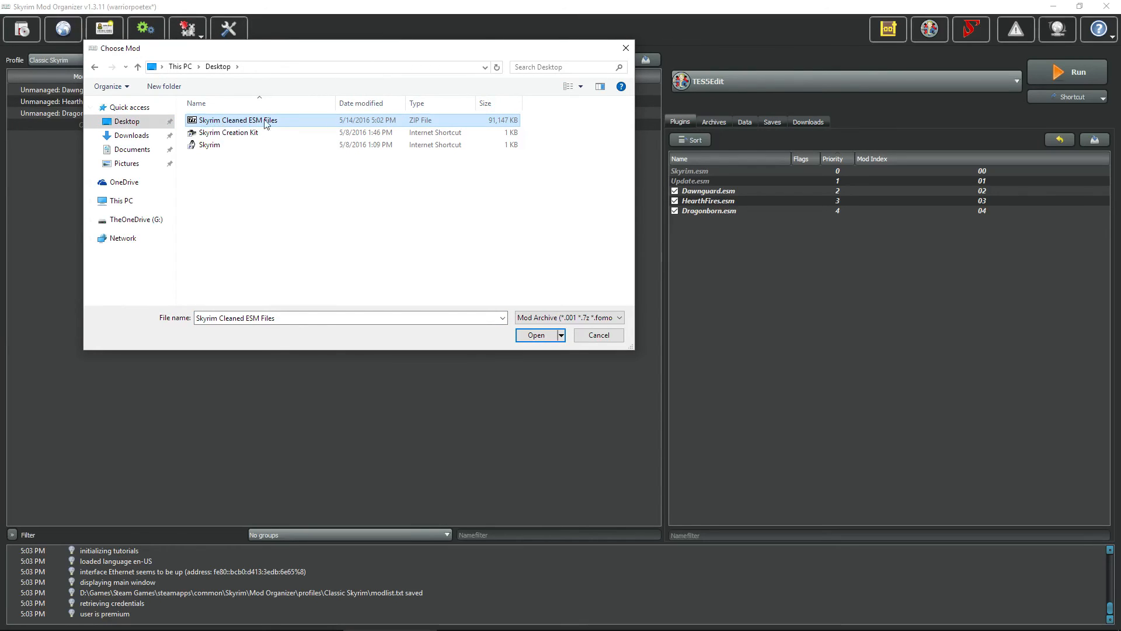
click(535, 335)
Install the archive manually as Skyrim Cleaned ESM Files with all four ESM files included, and widen the Mod Name column.
click(638, 347)
click(675, 353)
click(578, 368)
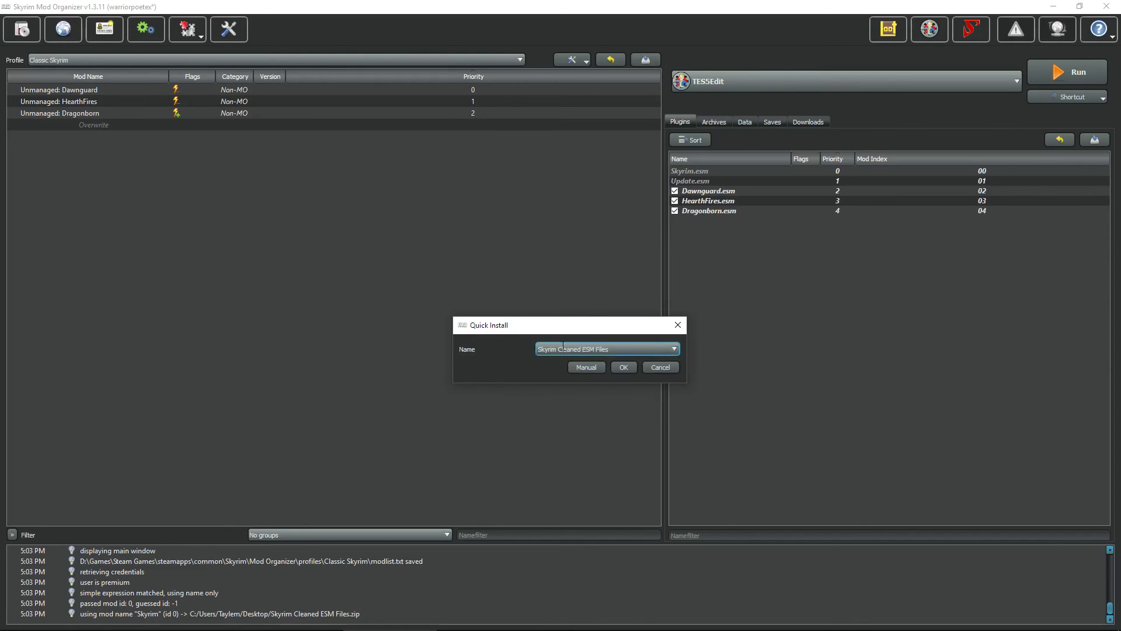
click(593, 369)
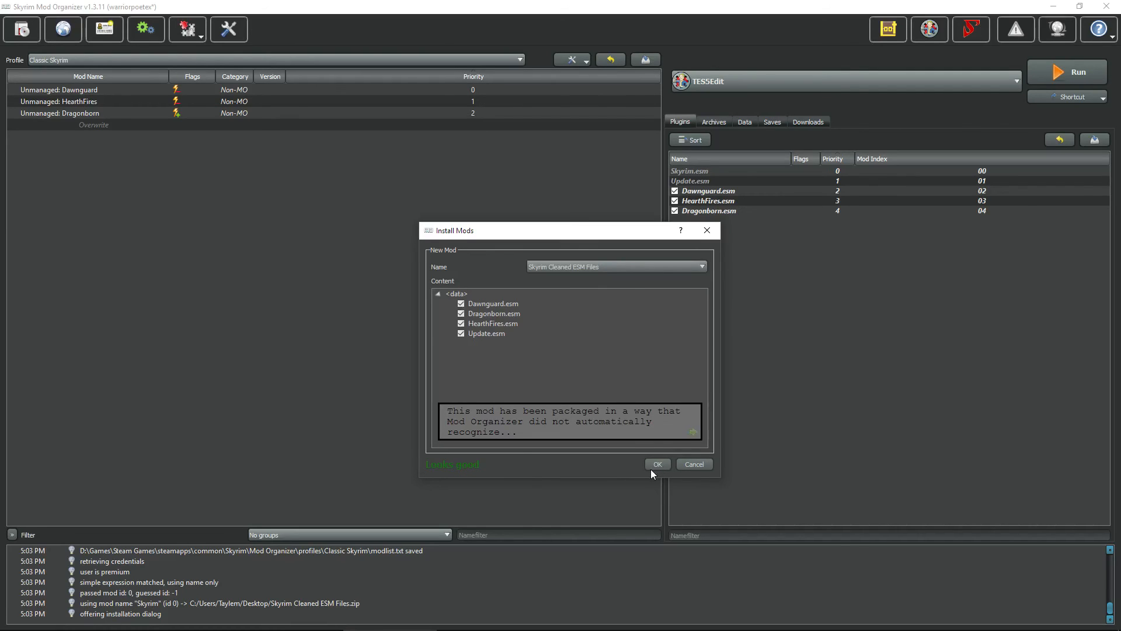
click(692, 433)
click(692, 433)
click(692, 433)
click(692, 433)
click(692, 432)
click(692, 432)
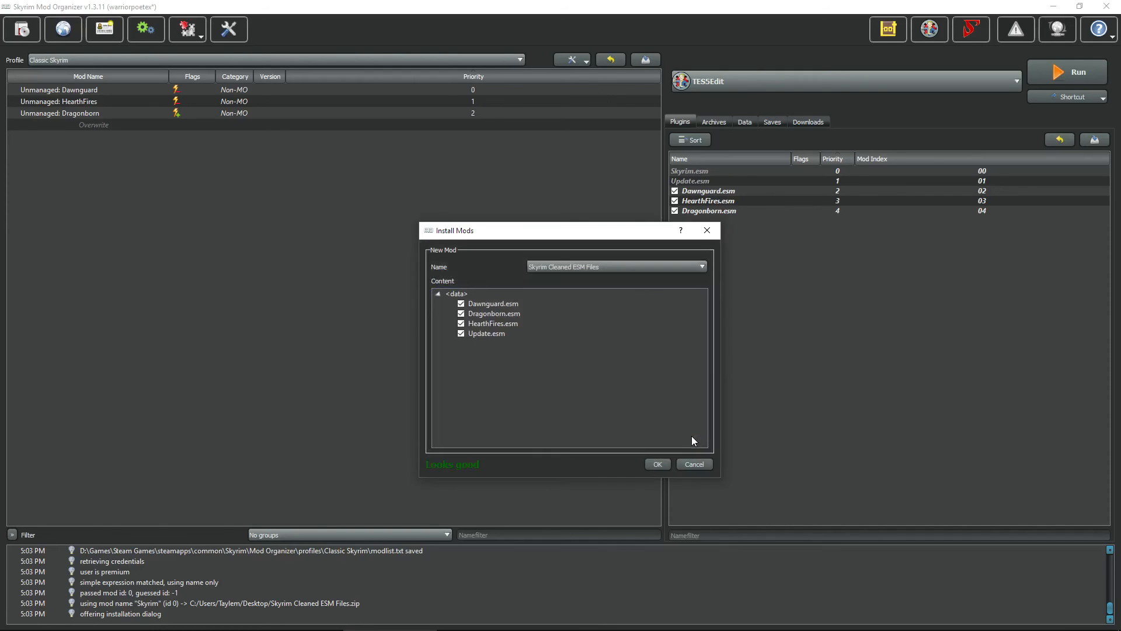
click(658, 464)
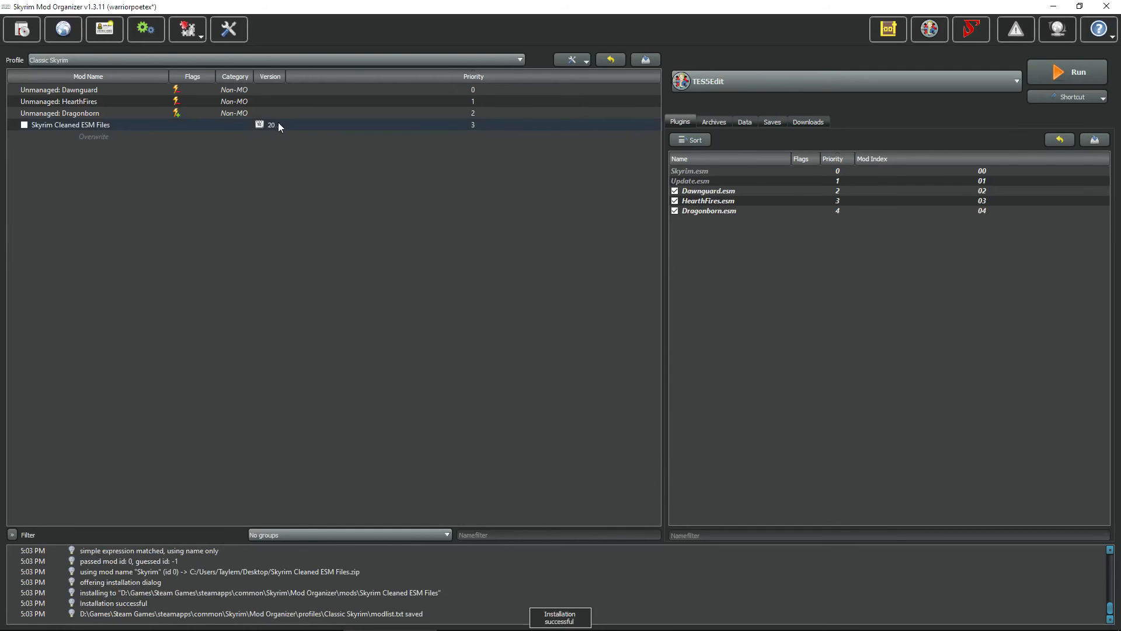
drag(169, 77, 254, 77)
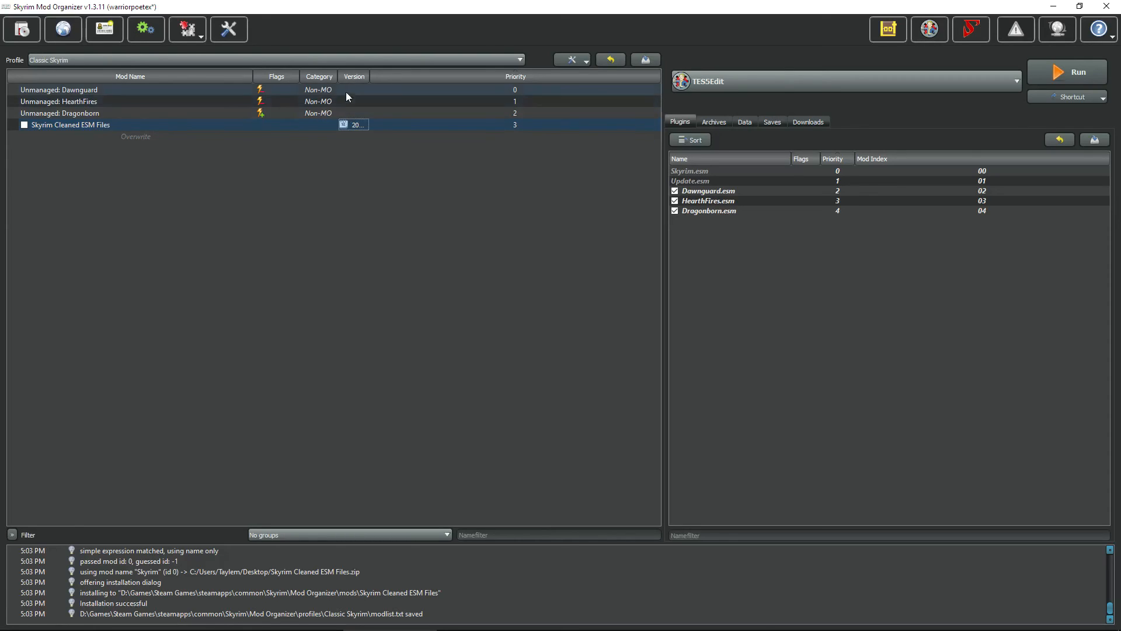
Widen the Category column in the mod list and enable the Skyrim Cleaned ESM Files mod.
drag(336, 76, 356, 76)
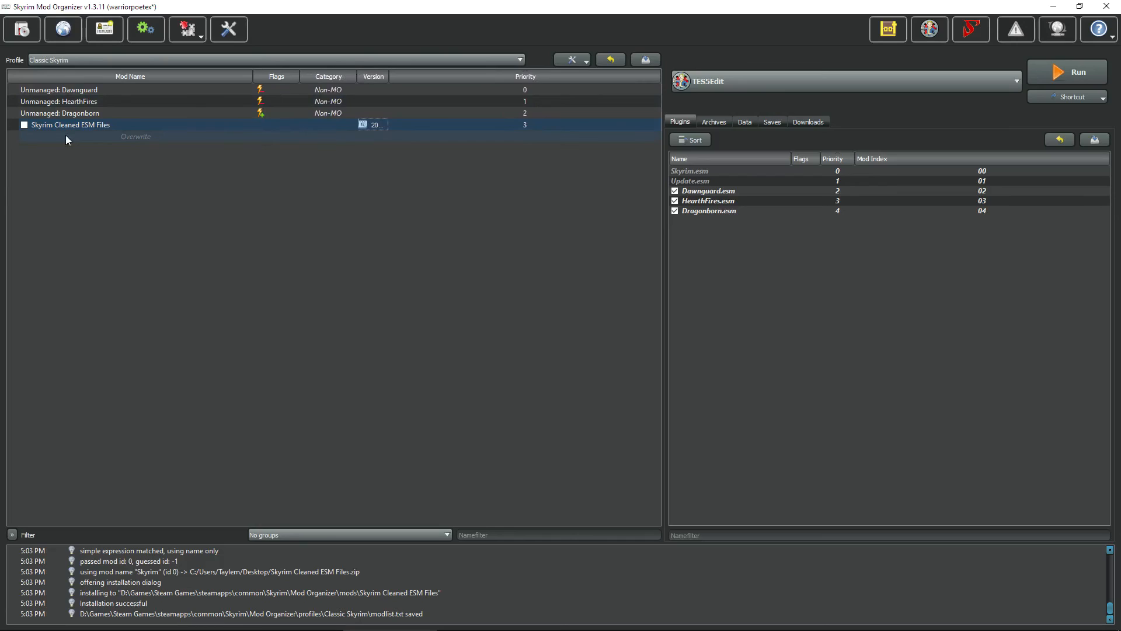
click(24, 125)
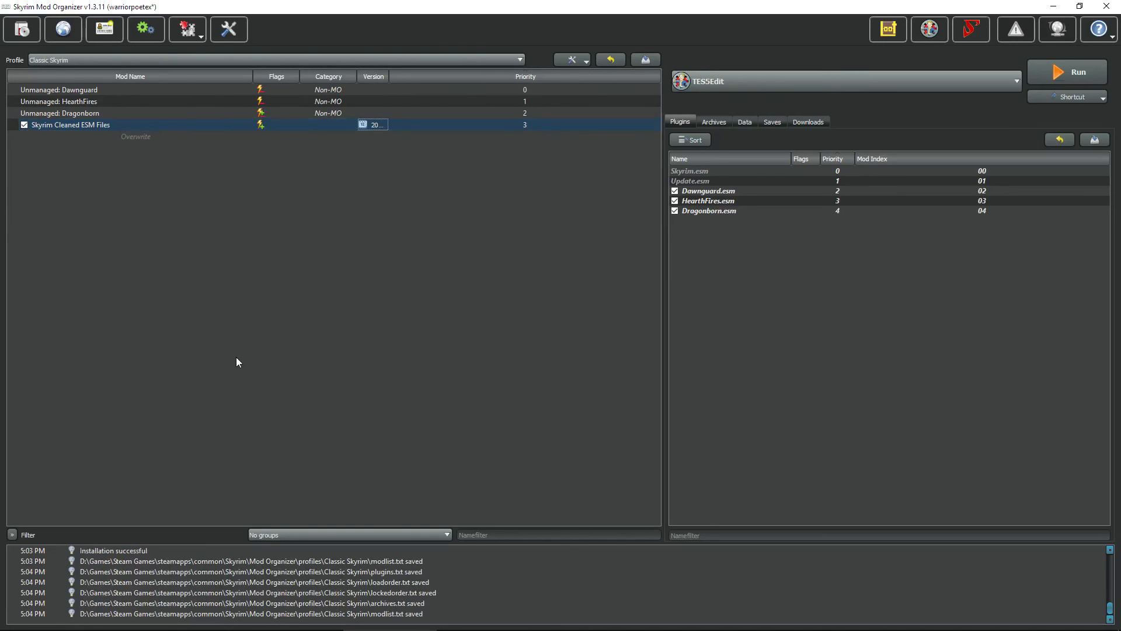
Examine which files the Skyrim Cleaned ESM Files mod overwrites in its conflicts information, including Update.esm, and close the information window.
double_click(261, 123)
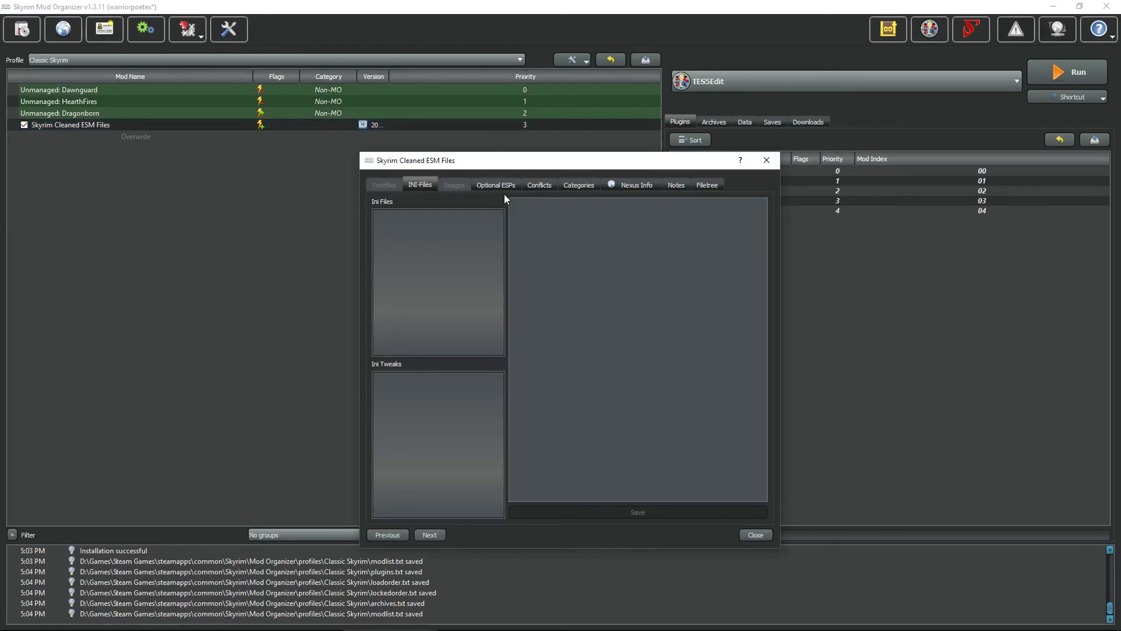
click(535, 186)
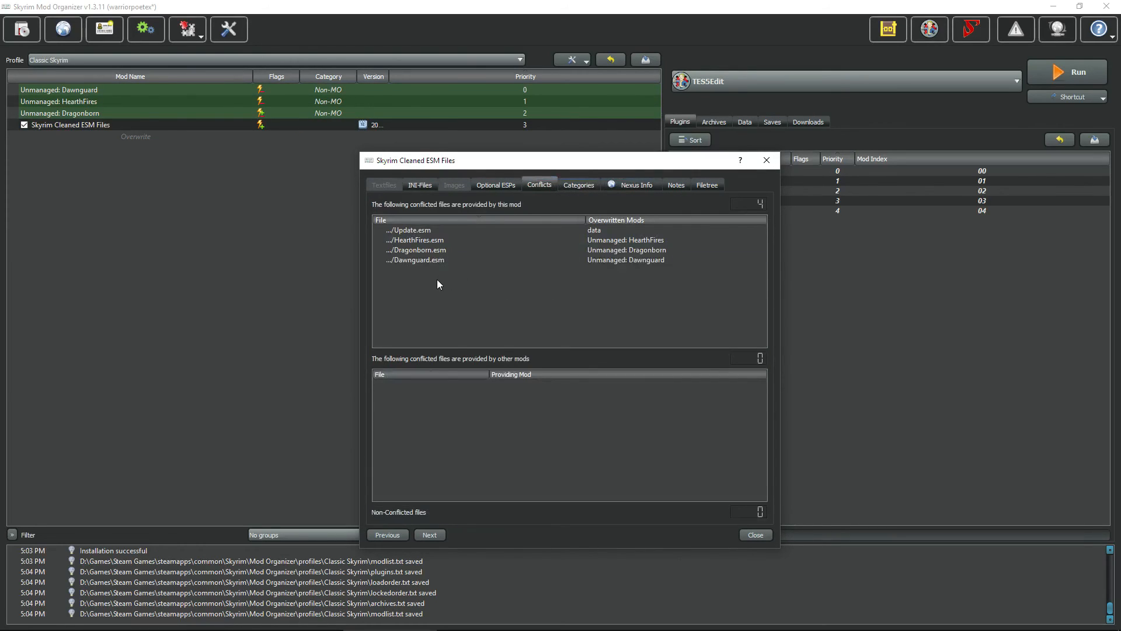
click(622, 230)
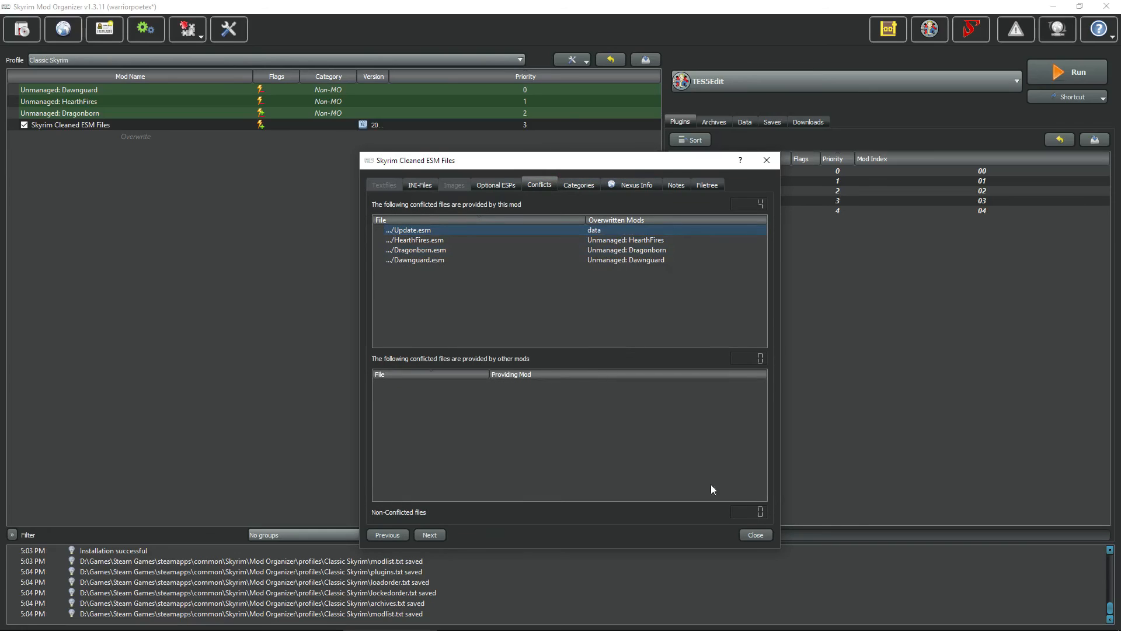
click(756, 535)
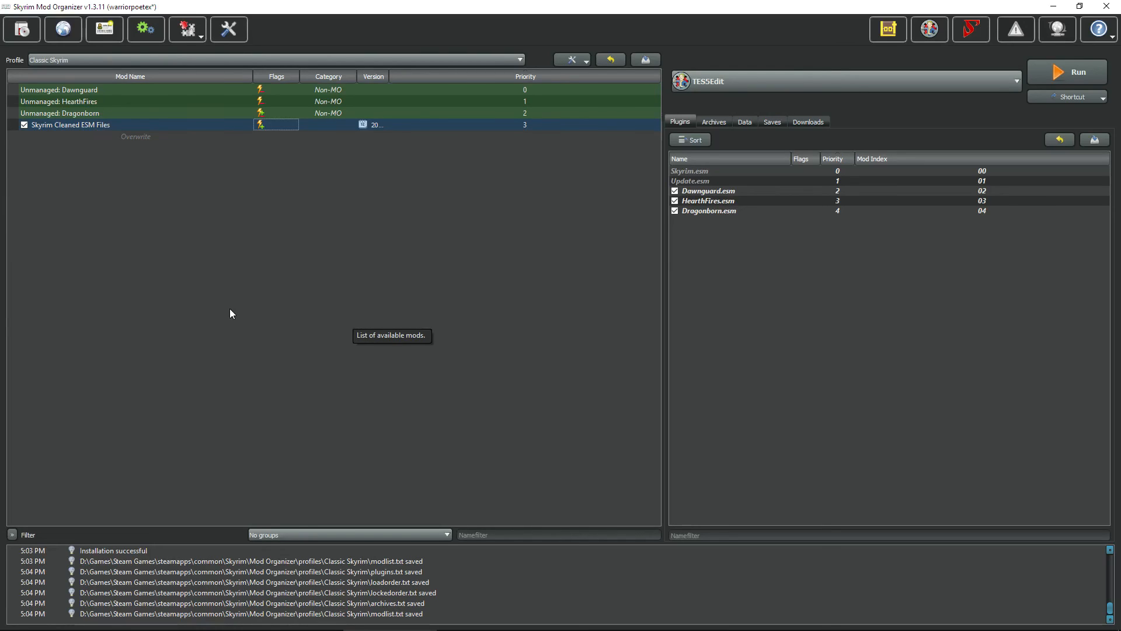
Set the version of the Skyrim Cleaned ESM Files mod to 1.0 in its Nexus information and close the window.
click(376, 126)
right_click(376, 125)
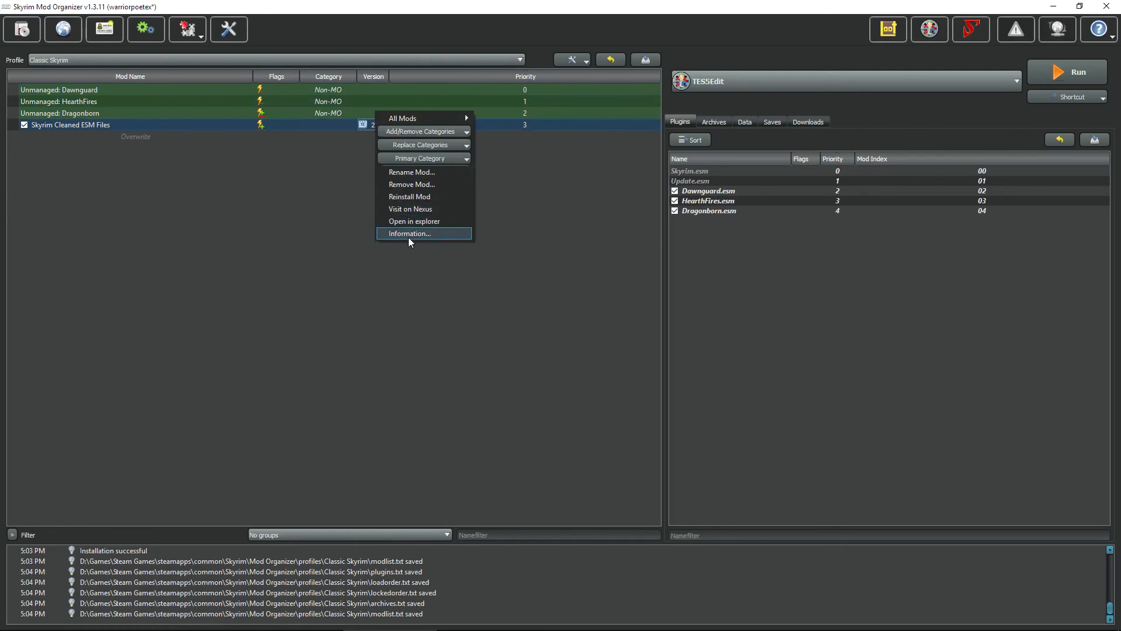
double_click(342, 124)
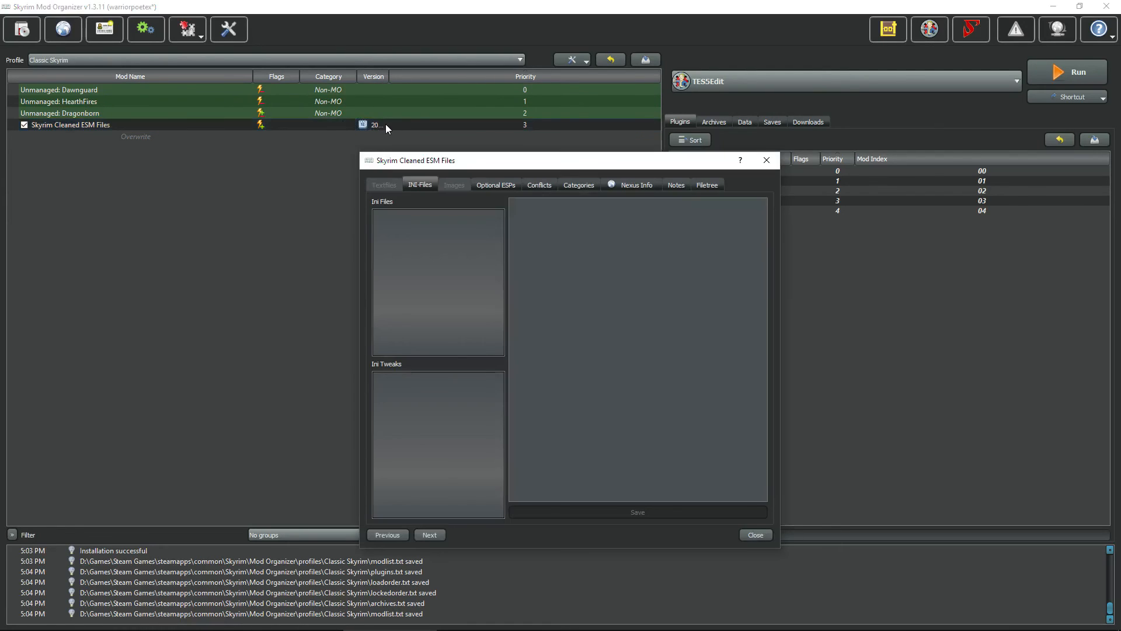
click(654, 184)
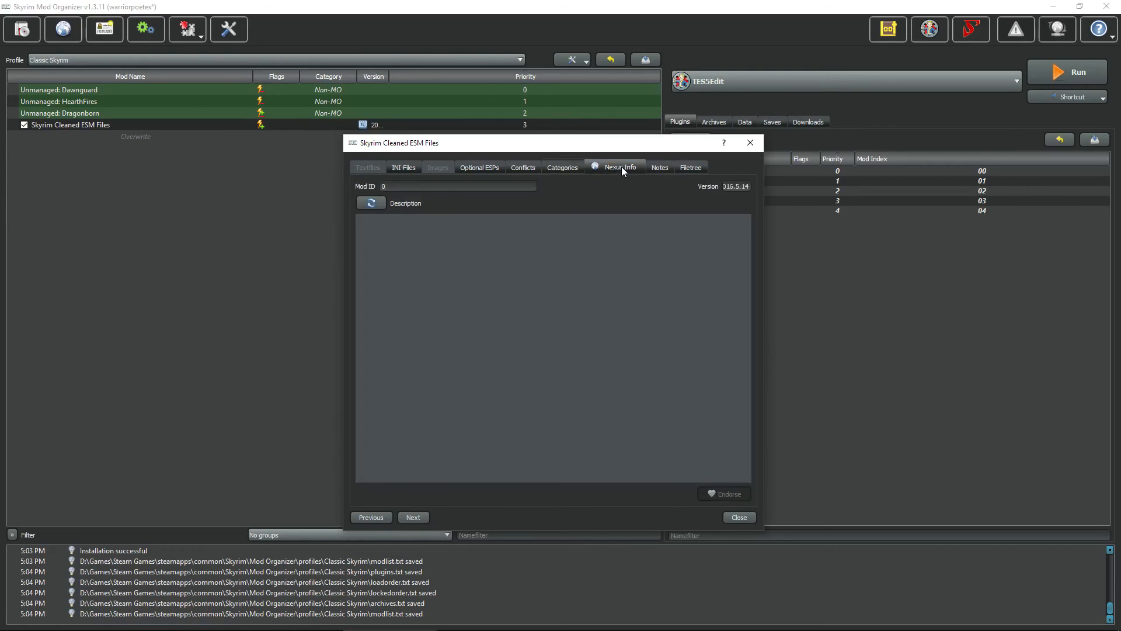
key(shift+Home)
key(BackSpace)
click(395, 187)
click(739, 517)
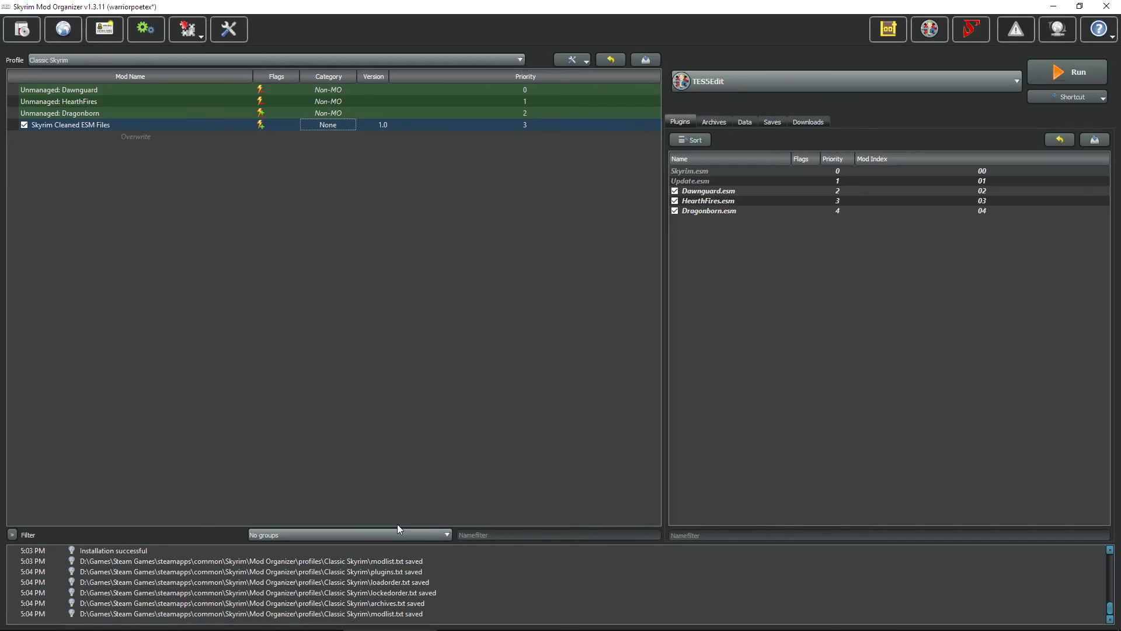
click(355, 218)
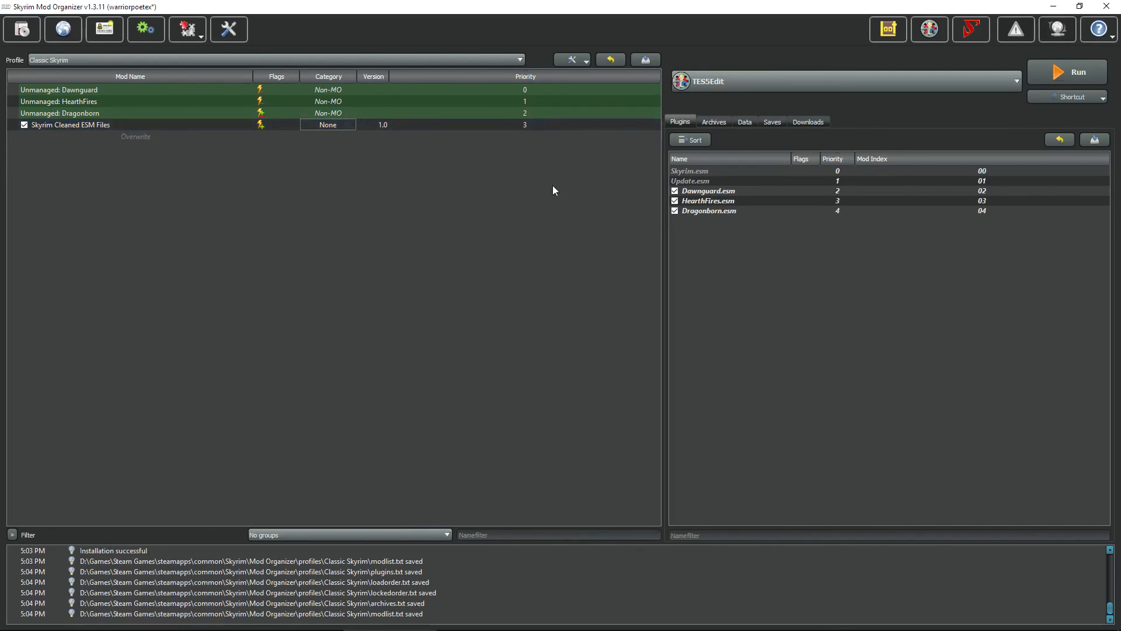
Switch to LOOT, sort the plugins to check them for cleaning messages, cancel the sorting and close LOOT.
click(888, 29)
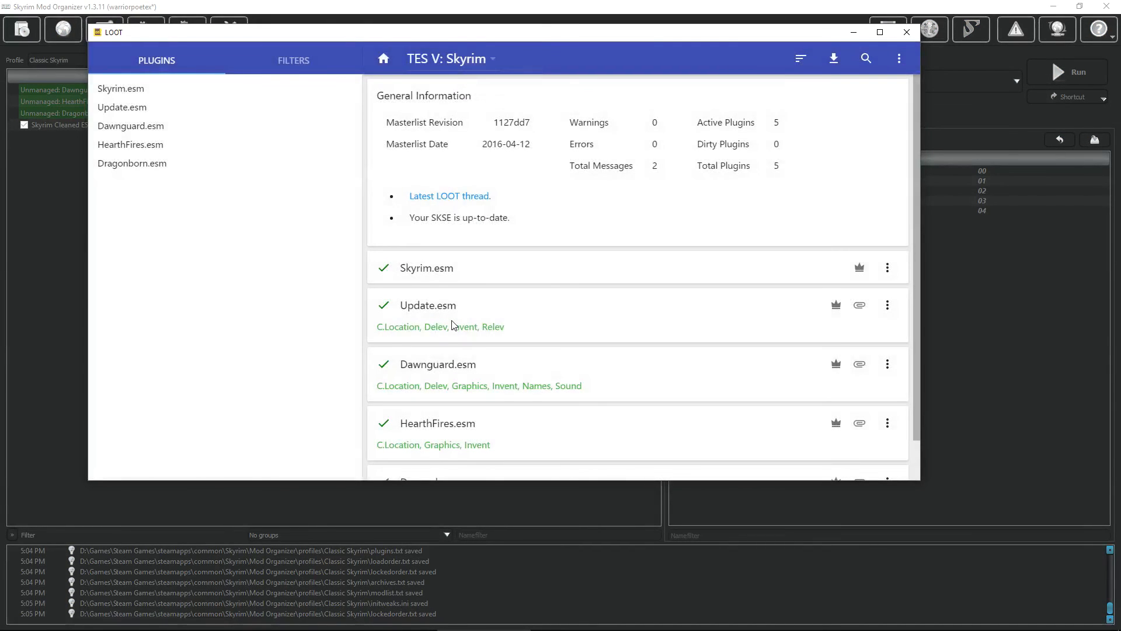
click(801, 58)
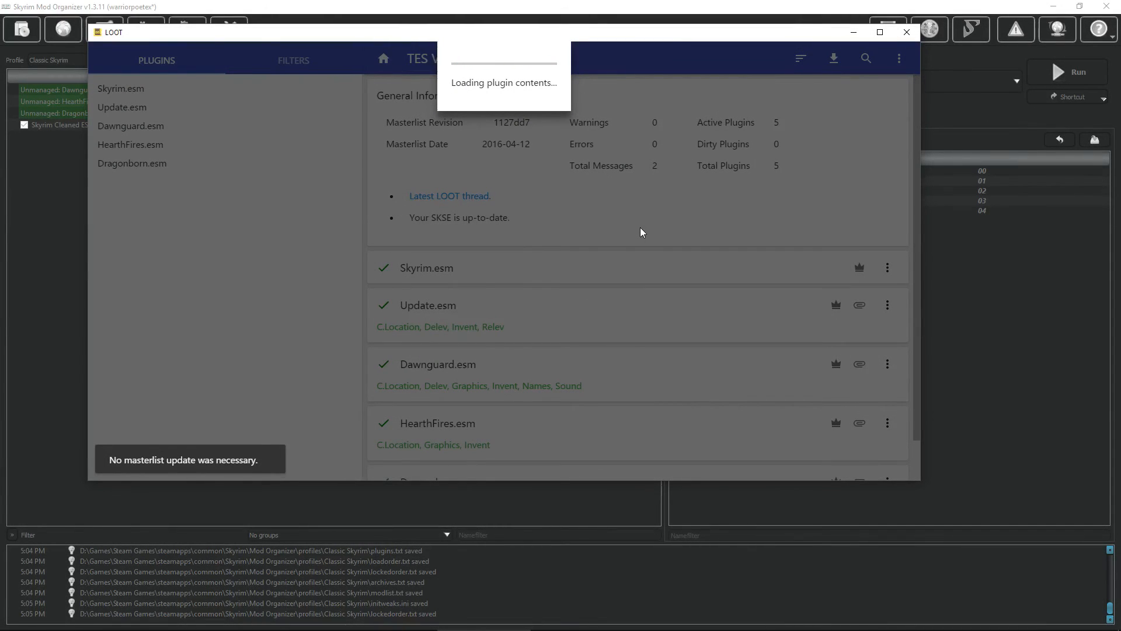
scroll(590, 315, down, 1)
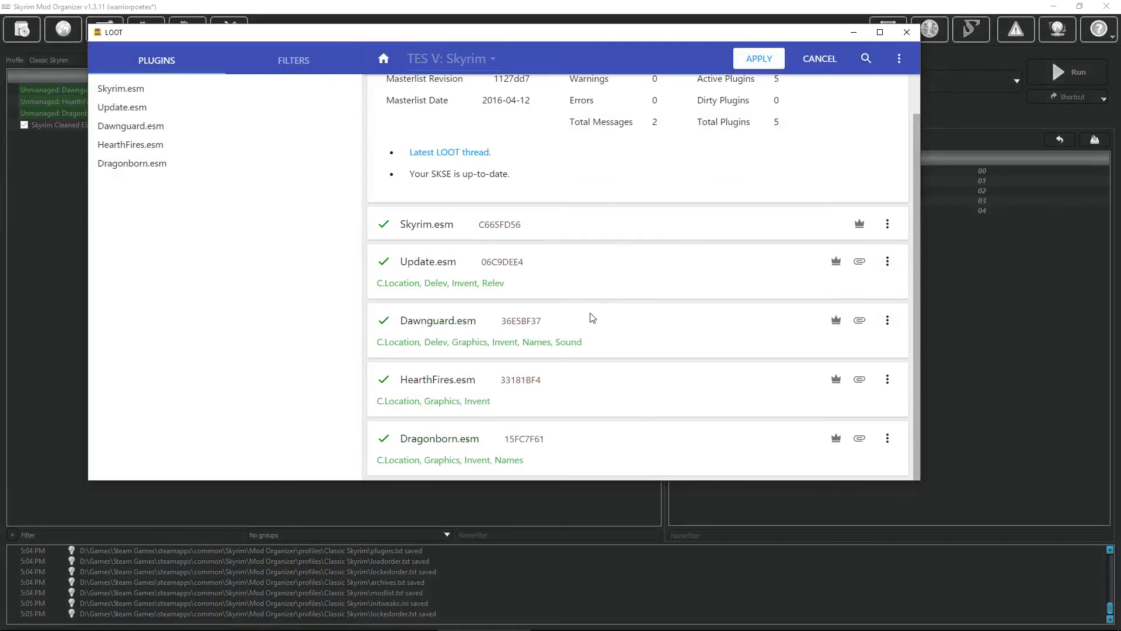
click(822, 58)
click(907, 33)
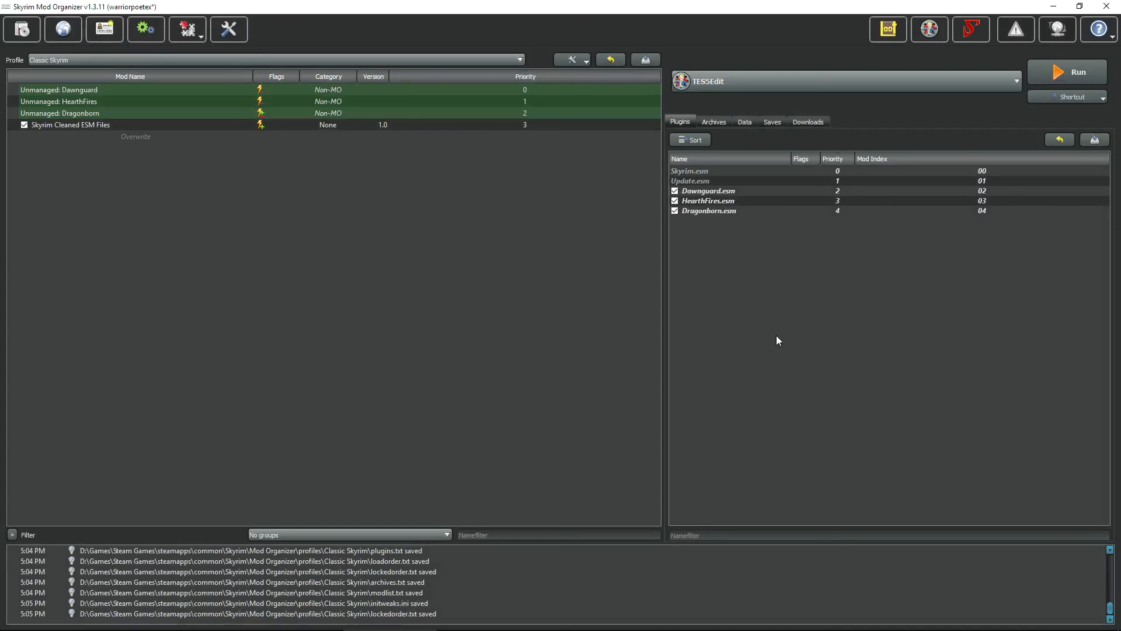
Disable the Skyrim Cleaned ESM Files mod and relaunch LOOT to review the cleaning warnings for the original master files.
click(24, 125)
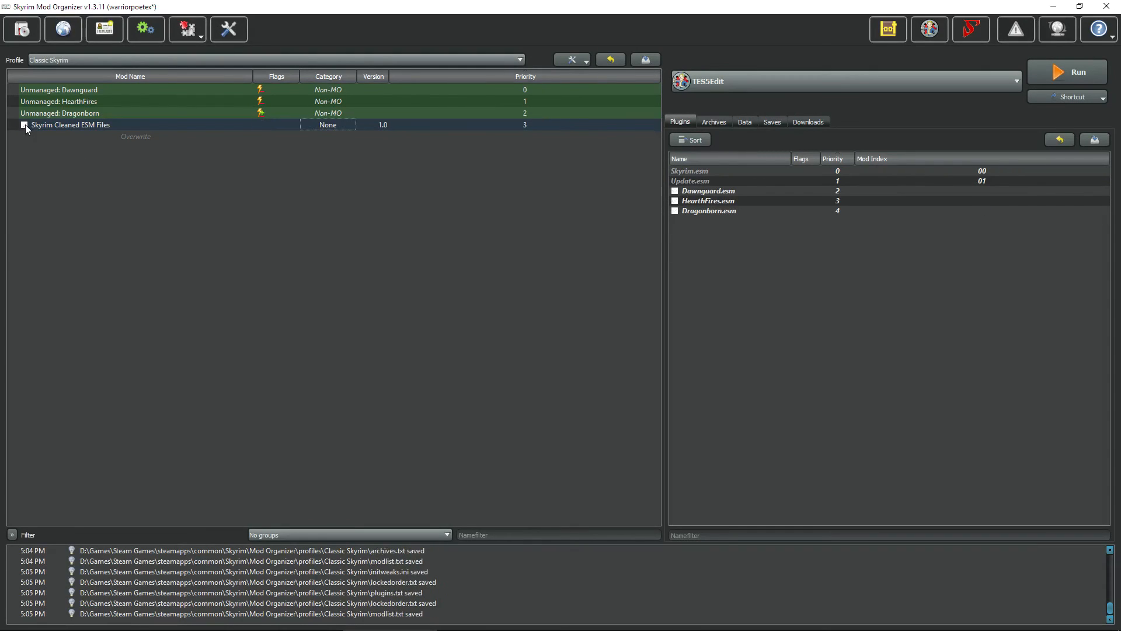
click(888, 29)
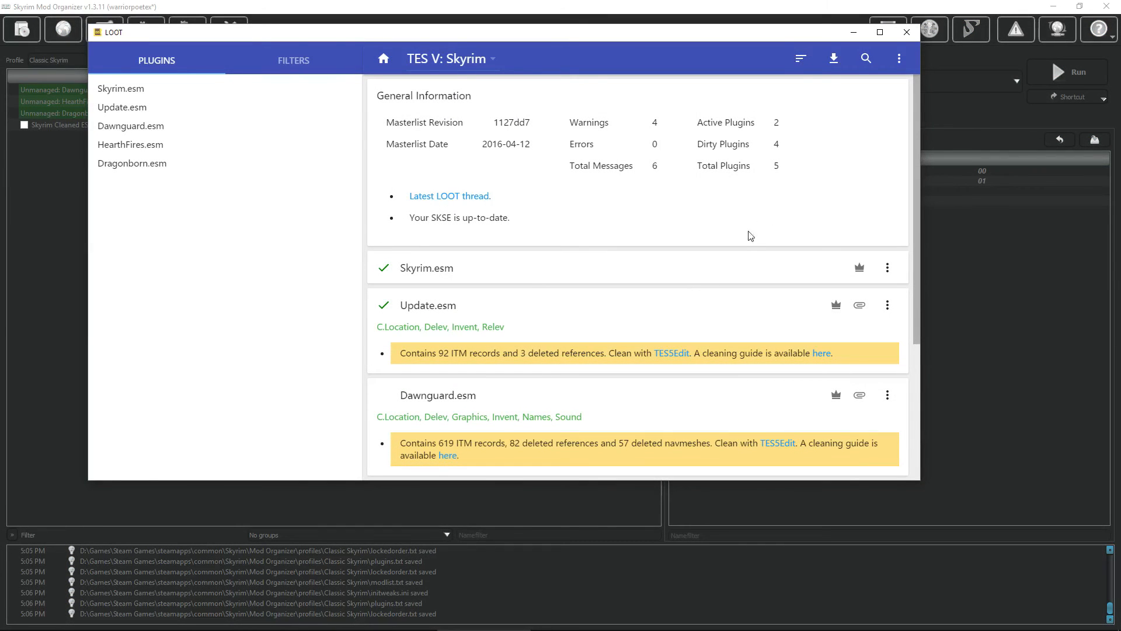
scroll(706, 280, down, 3)
scroll(701, 398, up, 4)
scroll(702, 395, down, 4)
scroll(702, 396, up, 4)
Sort the plugins in LOOT with the cleaned mod disabled, review each master file's entry, cancel the sorting and close LOOT.
click(800, 59)
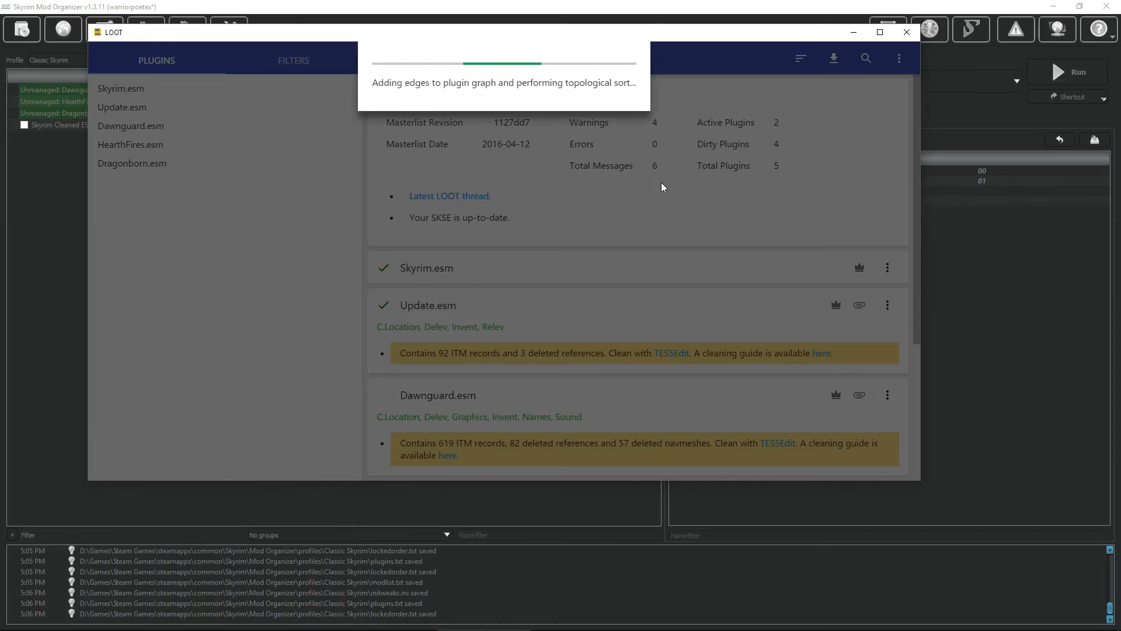
scroll(664, 210, down, 3)
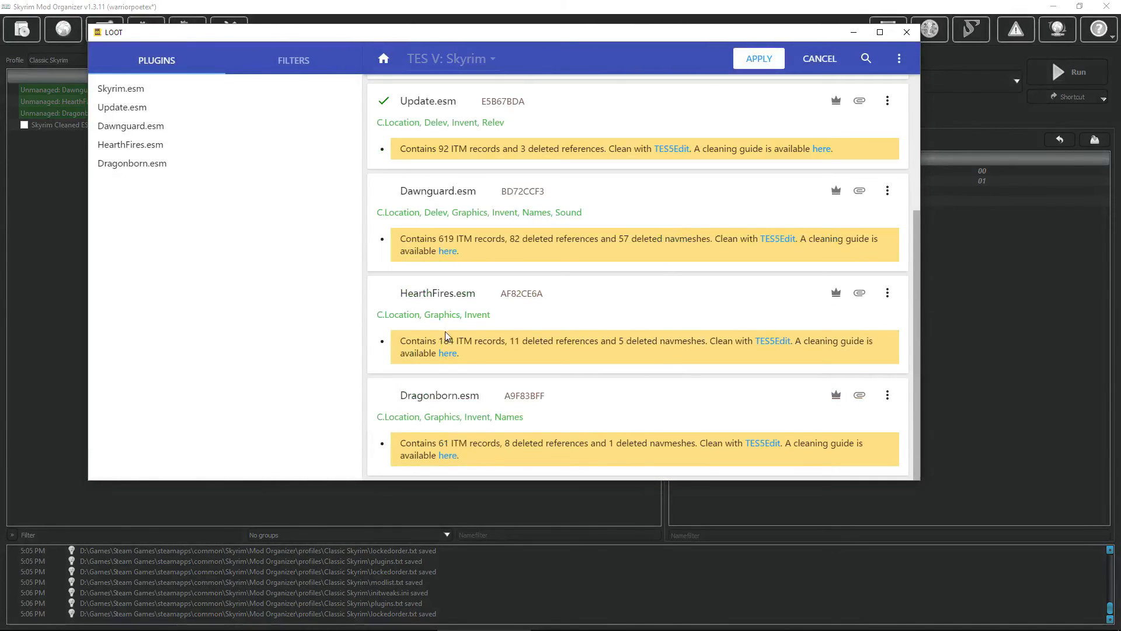
scroll(613, 382, up, 3)
click(829, 61)
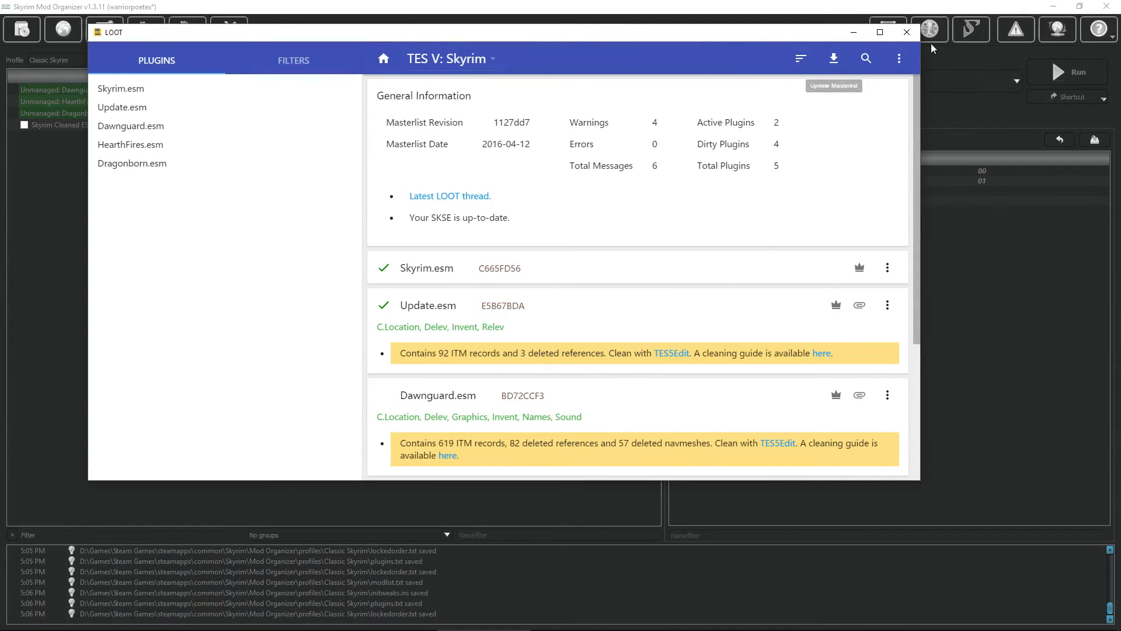
click(906, 32)
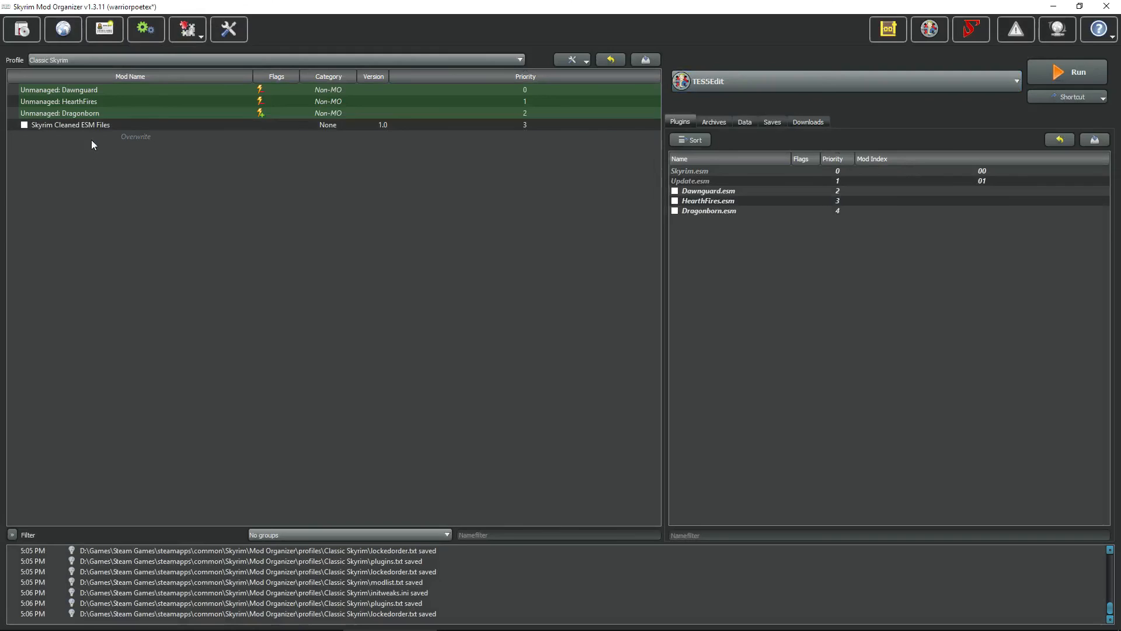
Re-enable the Skyrim Cleaned ESM Files mod in the mod list, leaving its name unchanged.
click(25, 125)
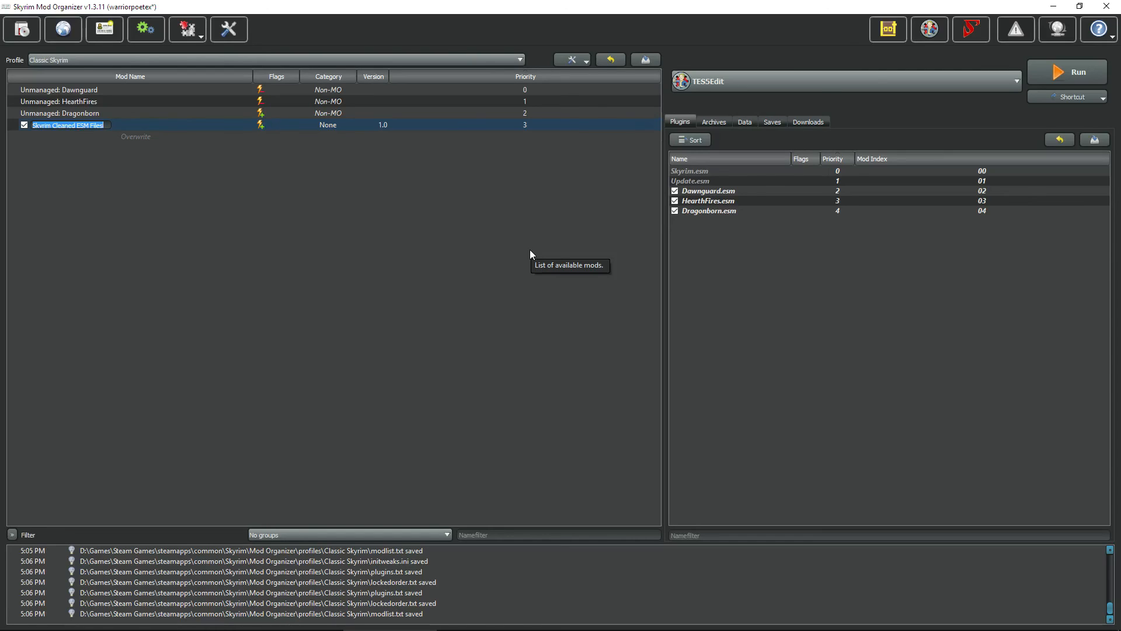
click(430, 224)
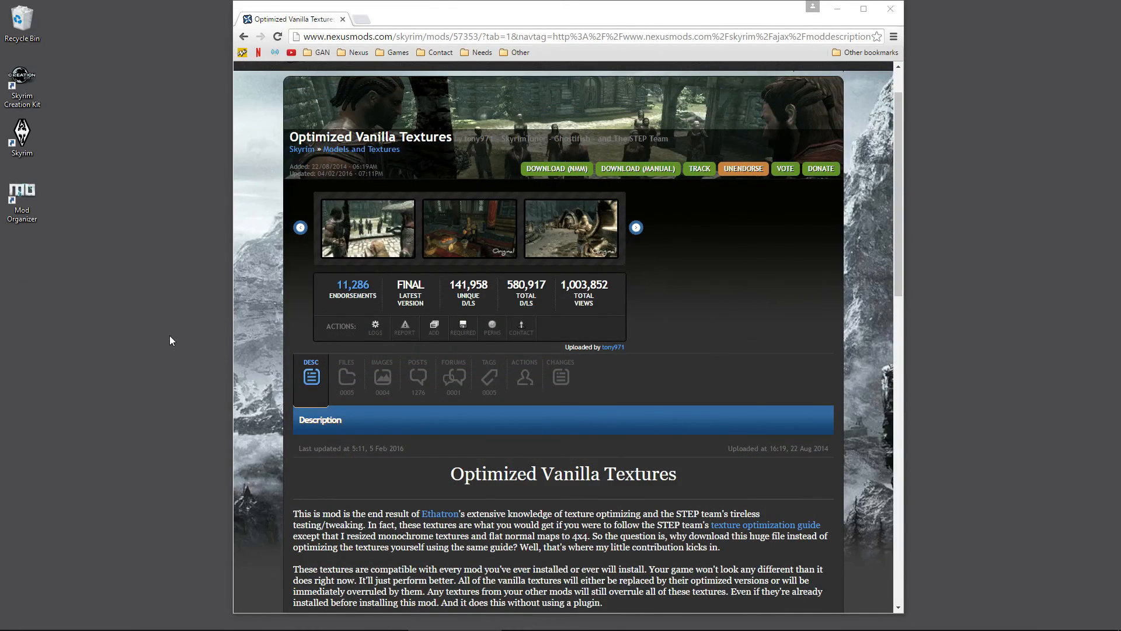
Review the files of Optimized Vanilla Textures on Nexus and download High Definition Base Game Textures for Everyone (Part 1 of 2) with the manager.
click(343, 379)
scroll(309, 380, down, 2)
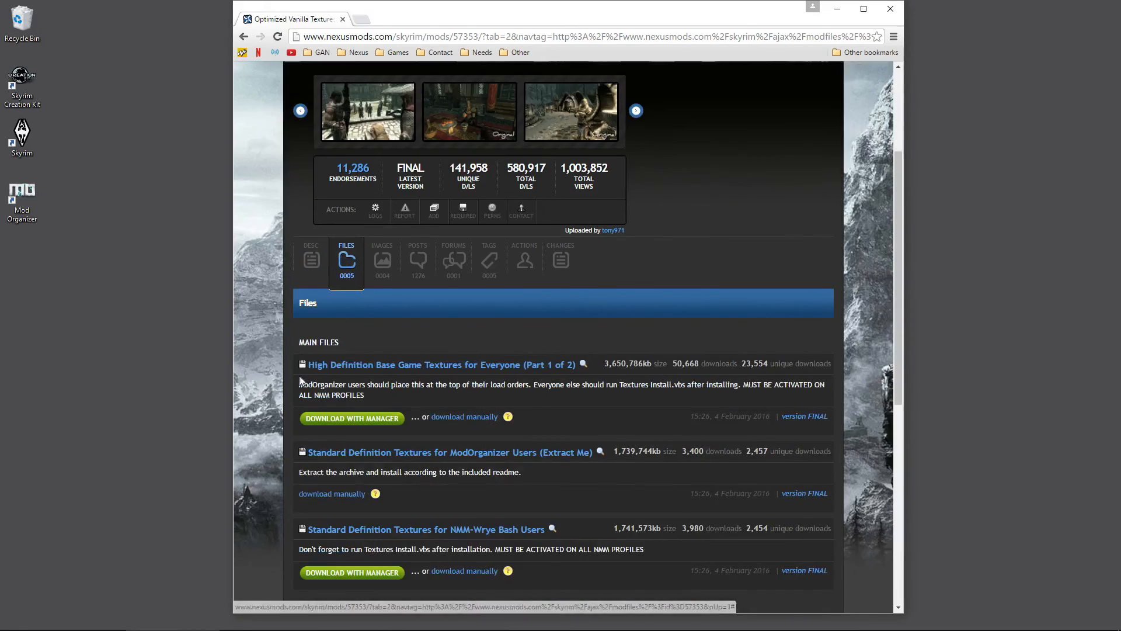
scroll(295, 380, down, 2)
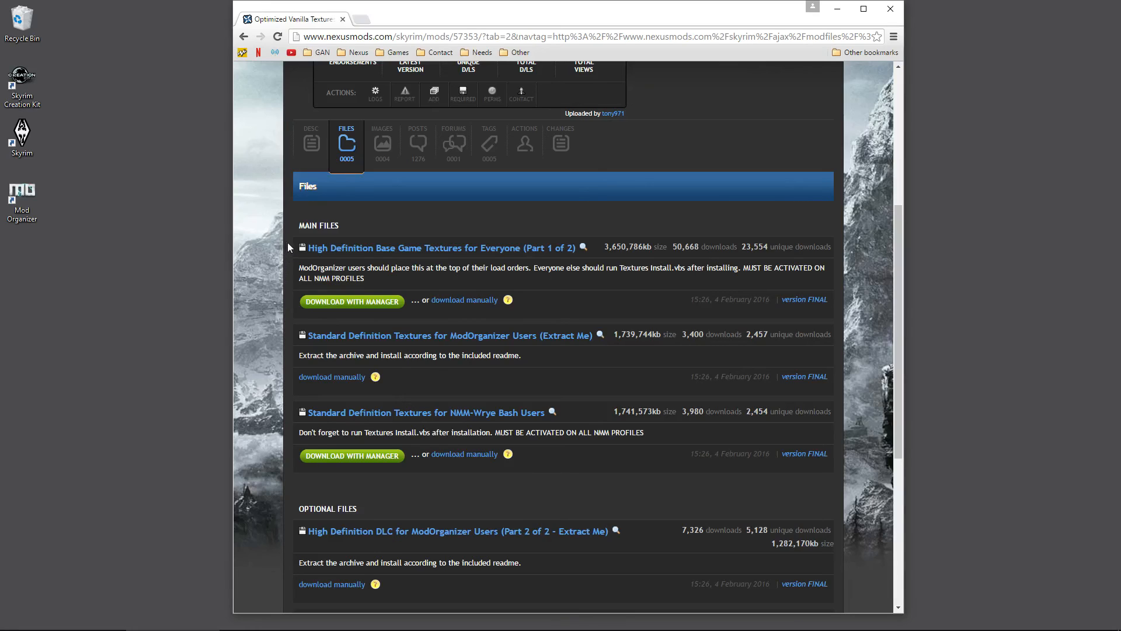
drag(578, 248, 309, 252)
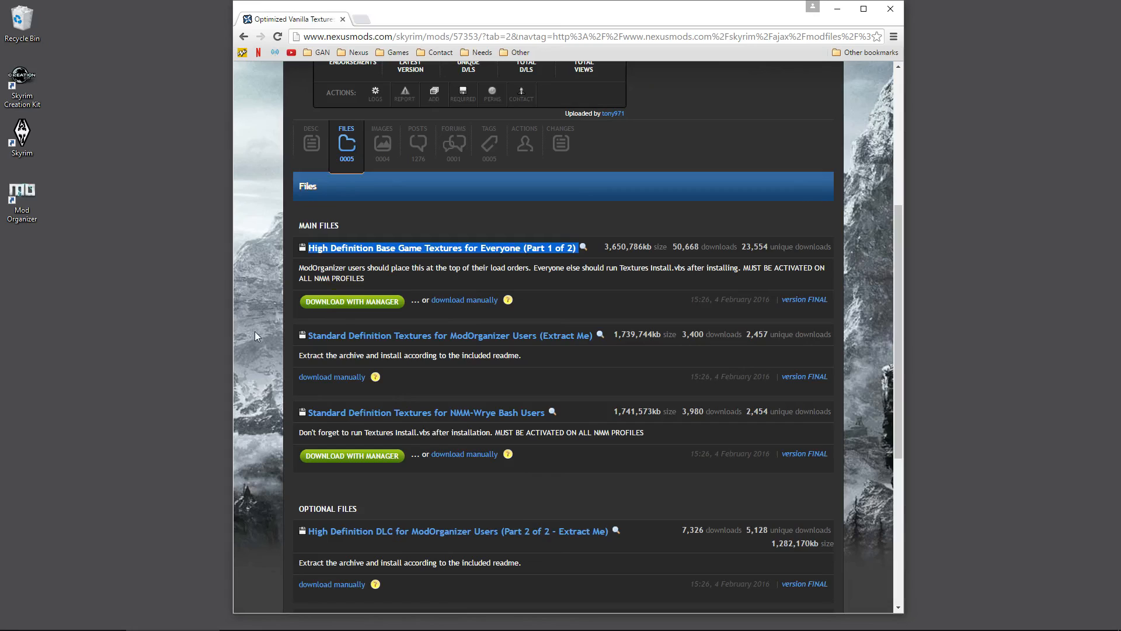
scroll(255, 331, down, 2)
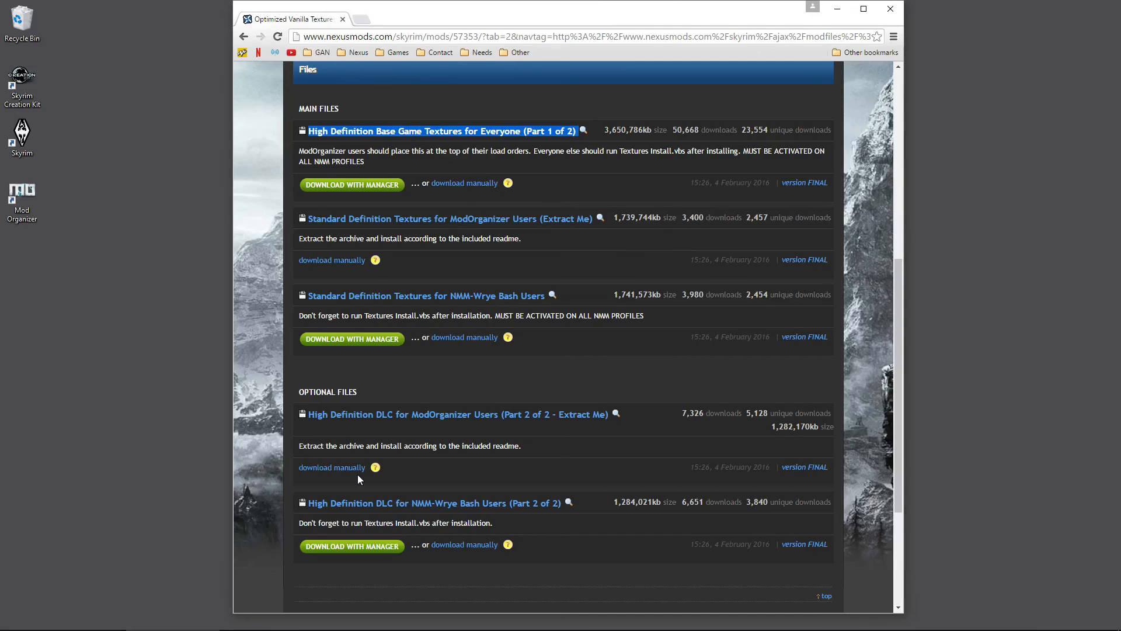
scroll(358, 474, up, 1)
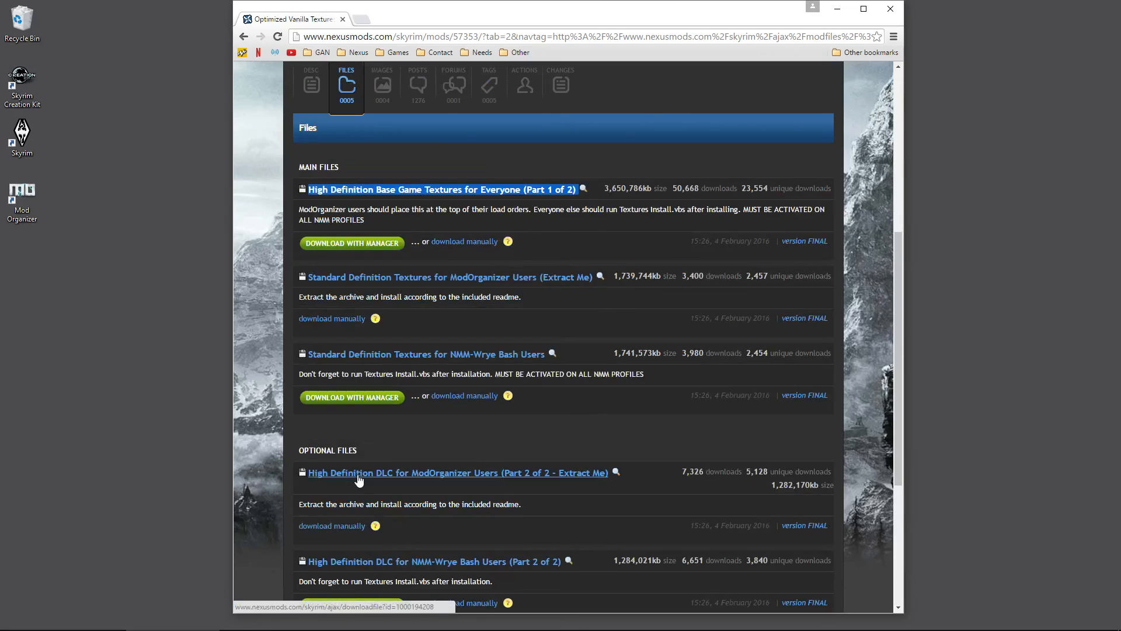
click(421, 229)
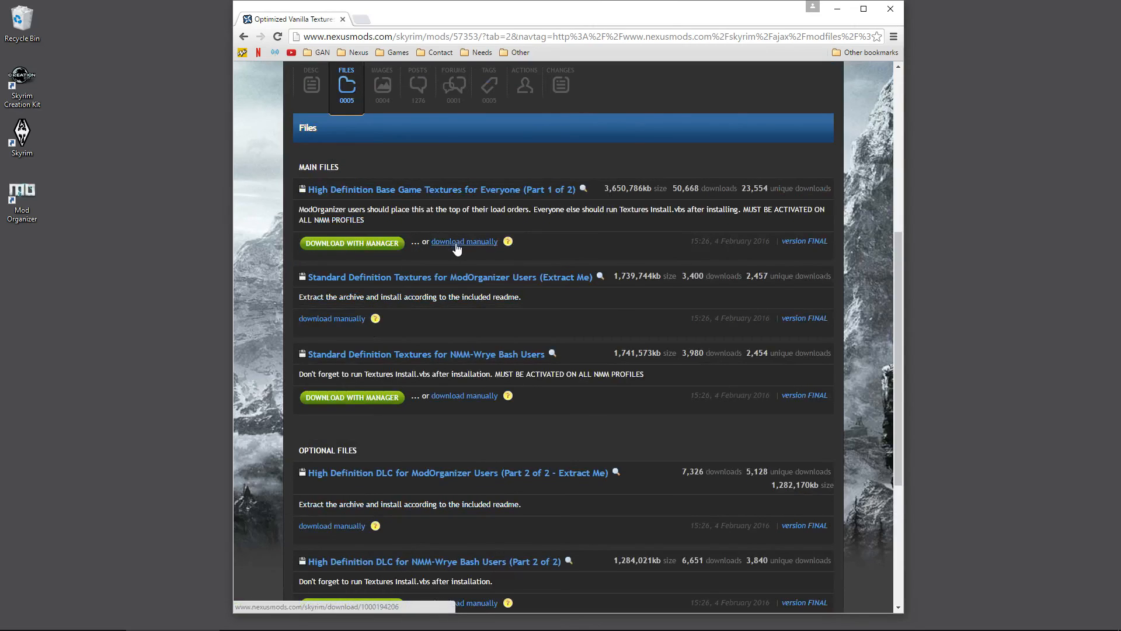
click(352, 246)
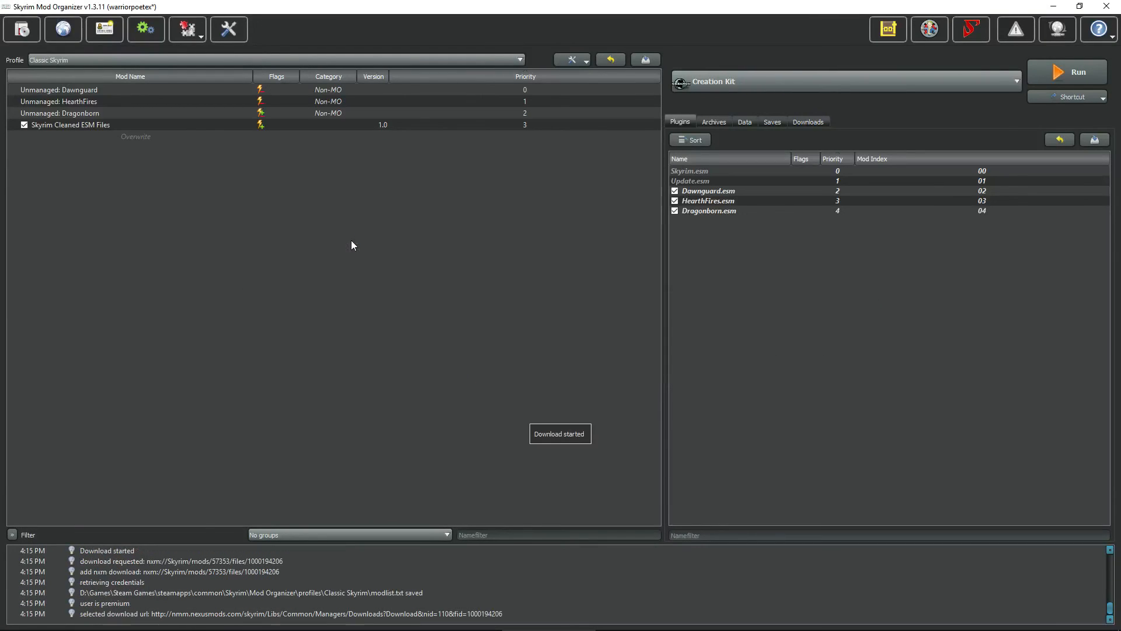
Install the downloaded High Definition Base Game Textures for Everyone as Optimized Vanilla Textures - HD, using the ModOrganizer option.
click(809, 123)
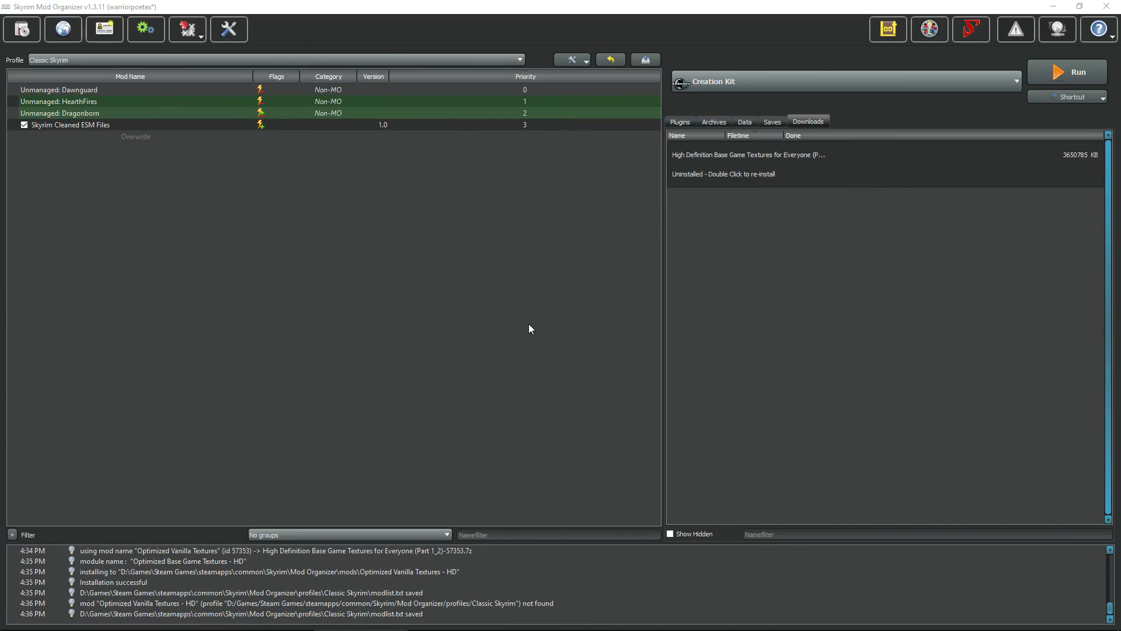
double_click(800, 163)
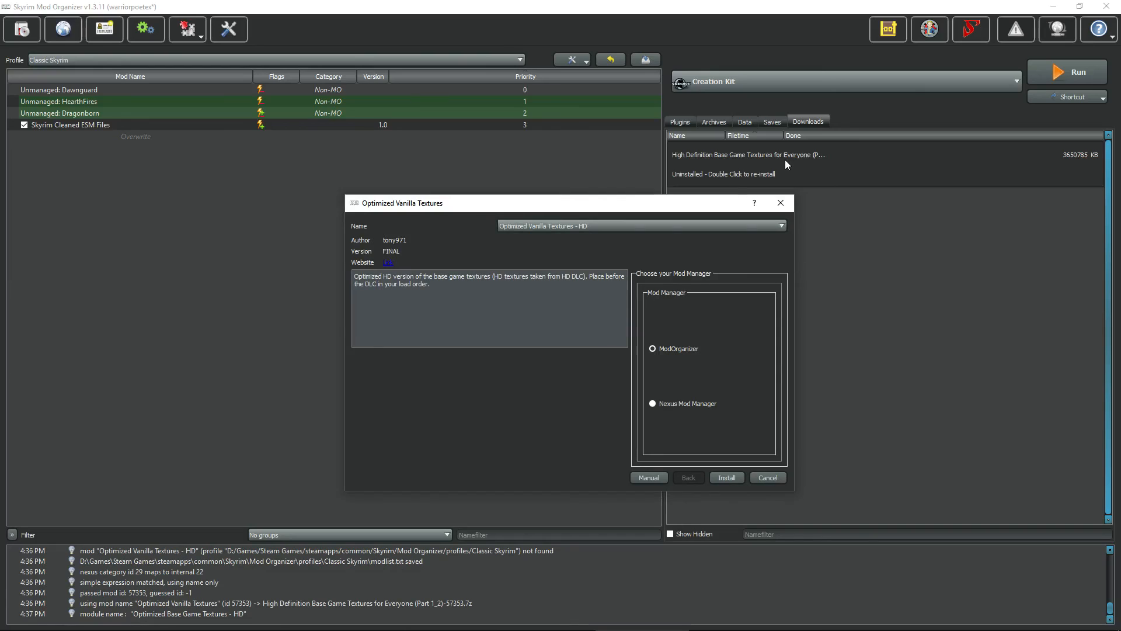
drag(624, 204, 628, 150)
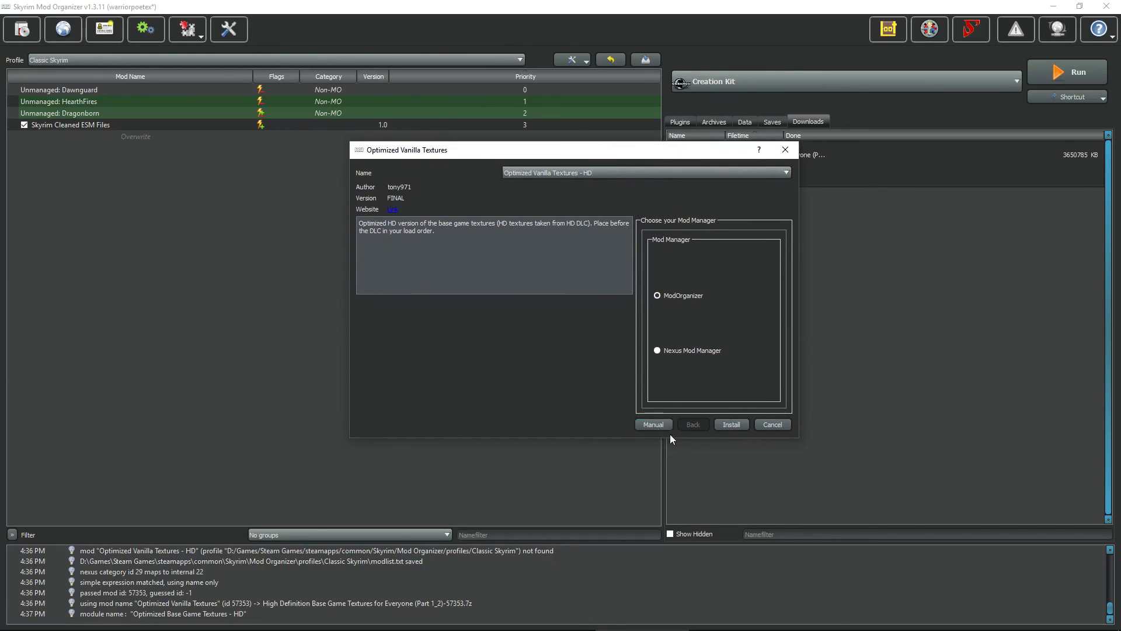
click(732, 427)
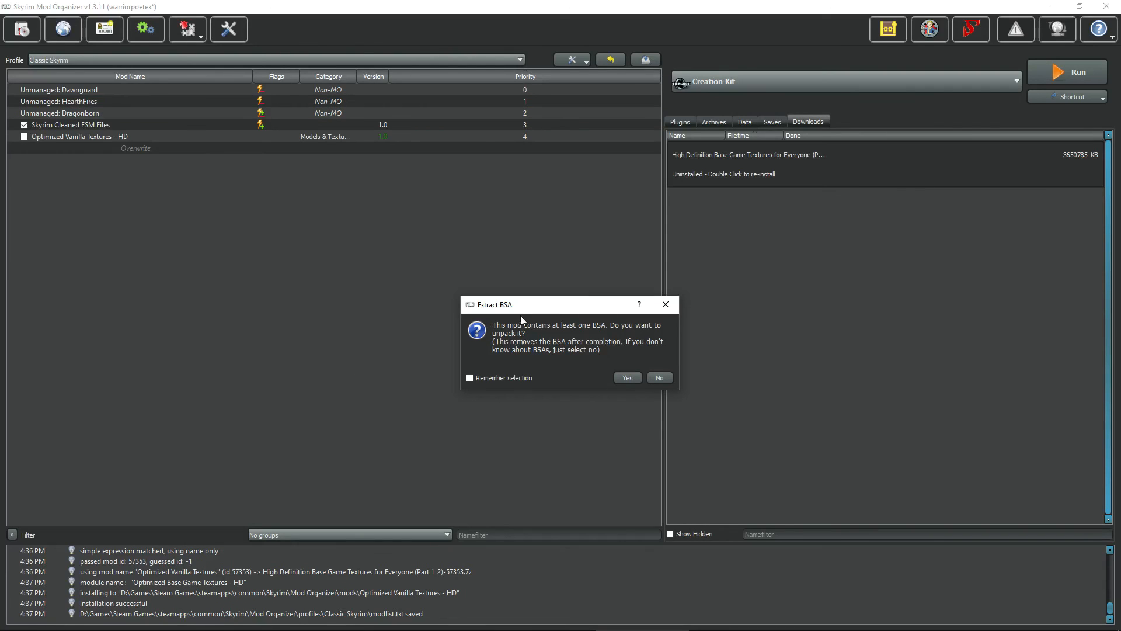
Agree to unpack the BSA of Optimized Vanilla Textures - HD and have this choice remembered.
drag(583, 303, 541, 240)
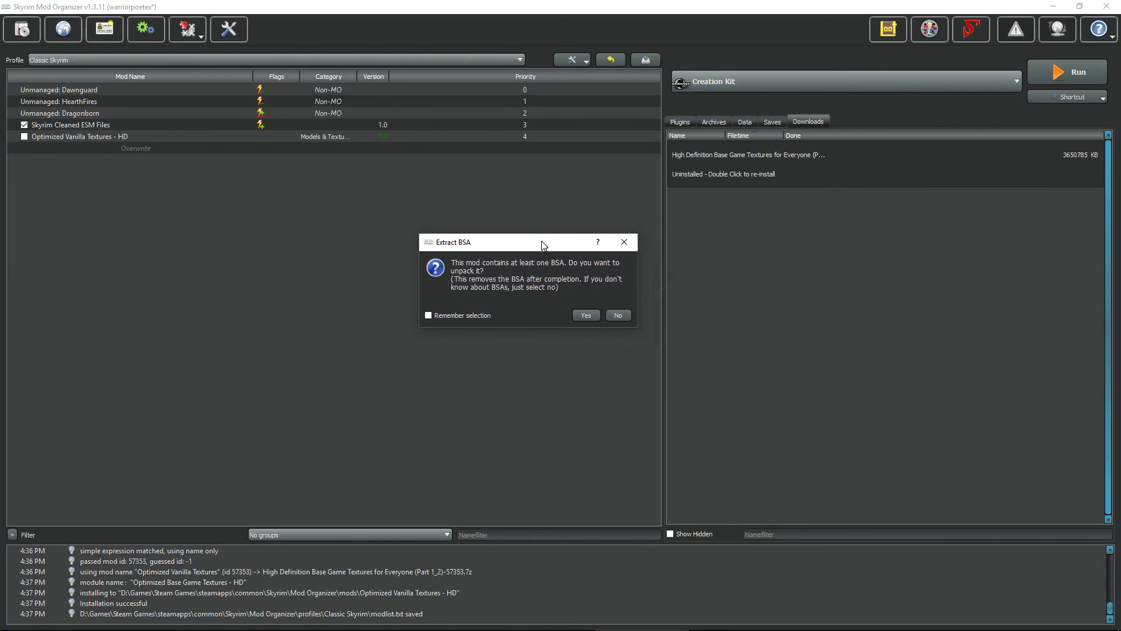
click(428, 316)
click(586, 315)
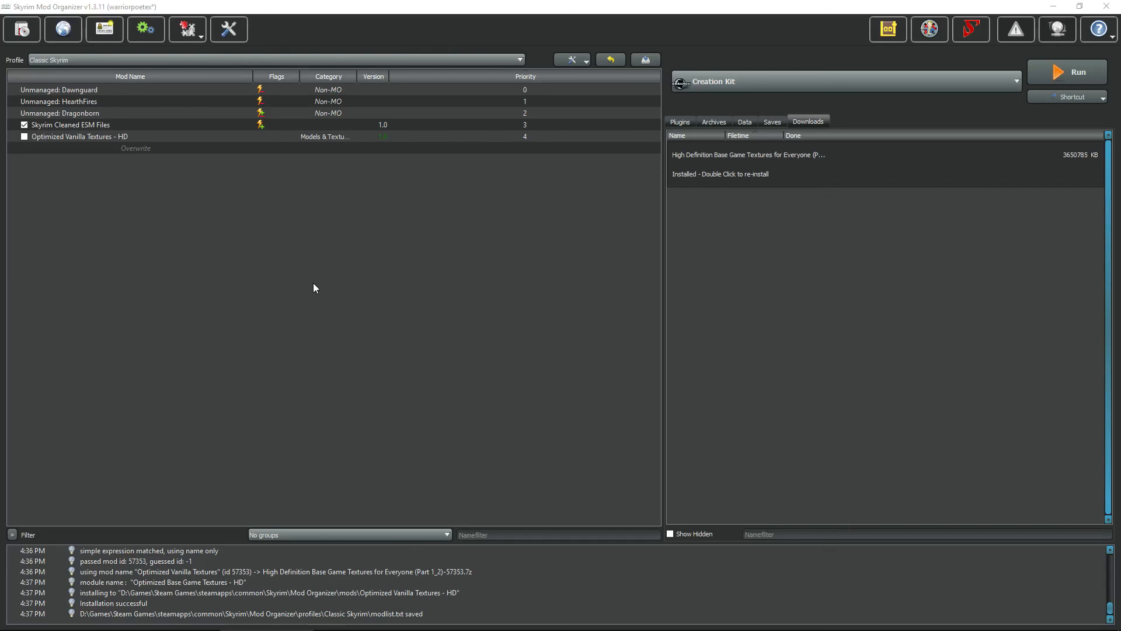
Start installing a mod from an archive and extract High Definition DLC for ModOrganizer Users (Part 2_2) in place in the Downloads folder.
click(21, 33)
drag(200, 24, 326, 85)
click(179, 204)
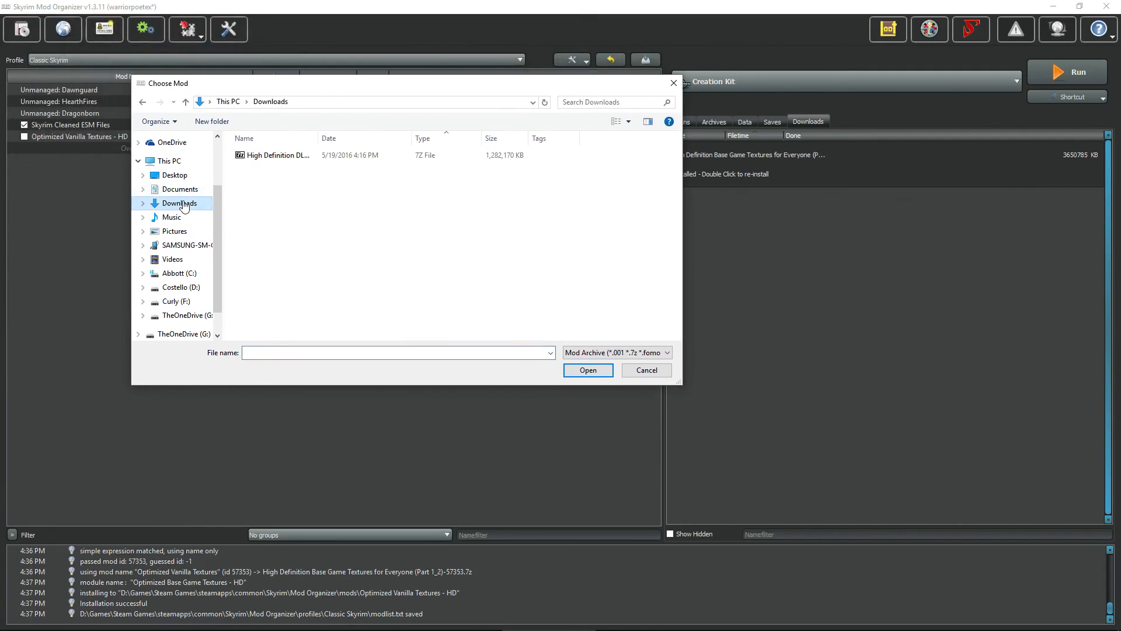
drag(319, 138, 493, 136)
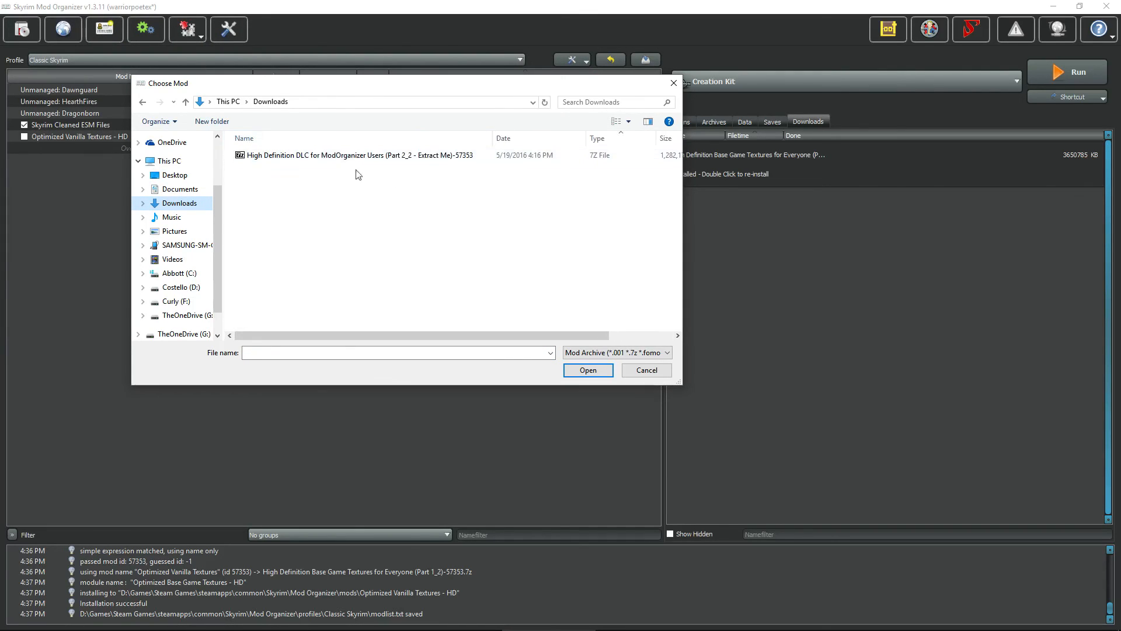
click(347, 157)
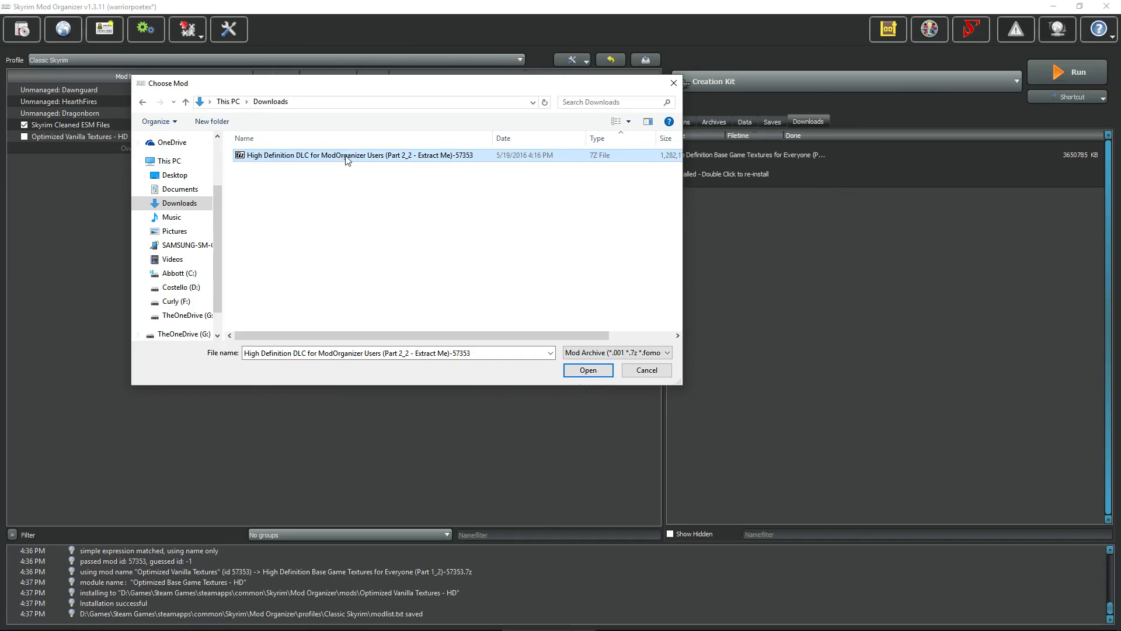
right_click(347, 159)
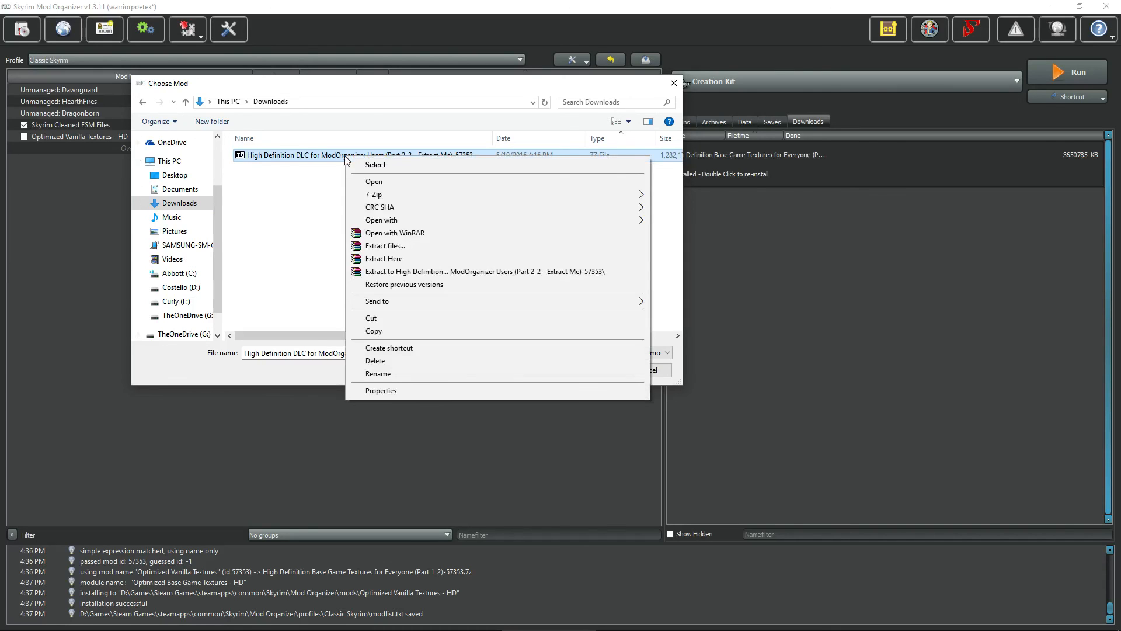
click(400, 259)
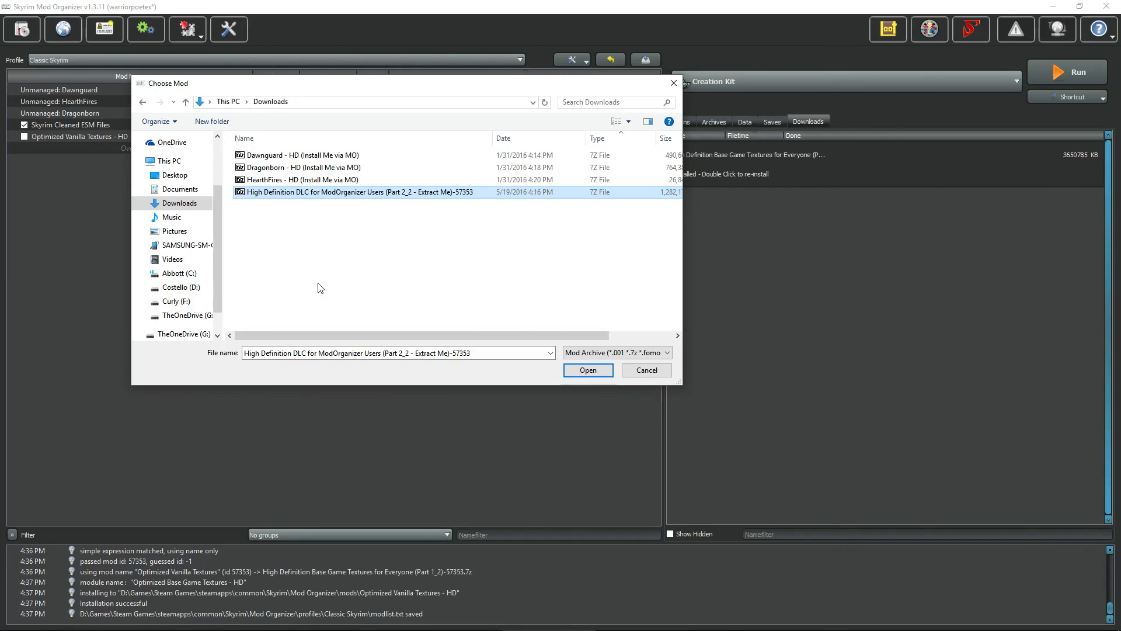
Install the extracted Dawnguard - HD archive under the name Optimized Dawnguard Textures - HD.
click(274, 157)
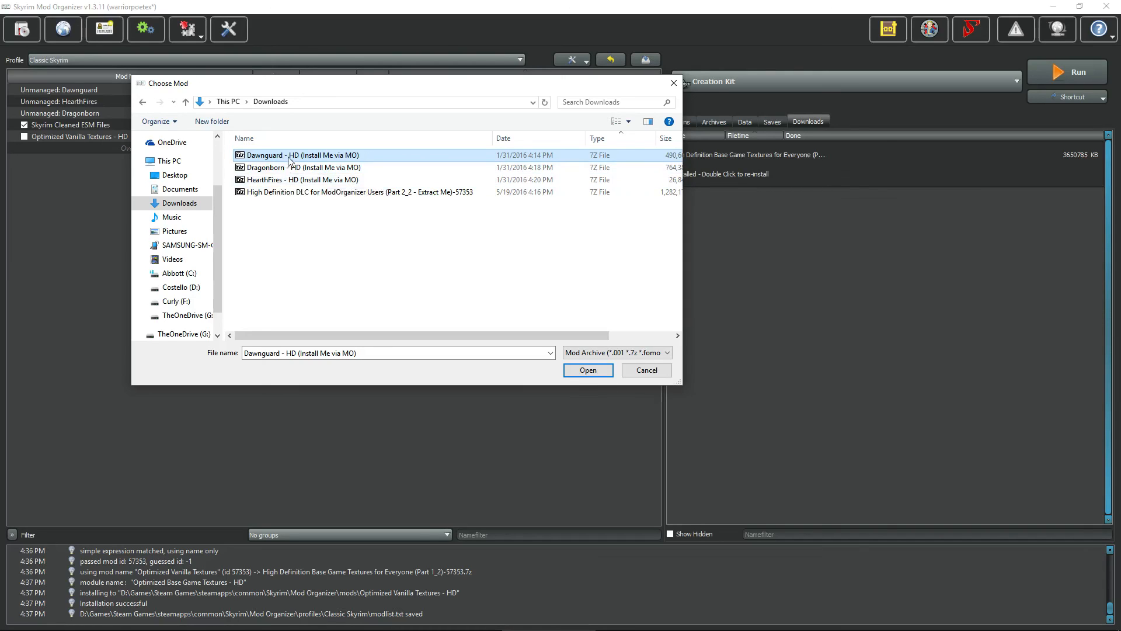
click(272, 181)
click(281, 168)
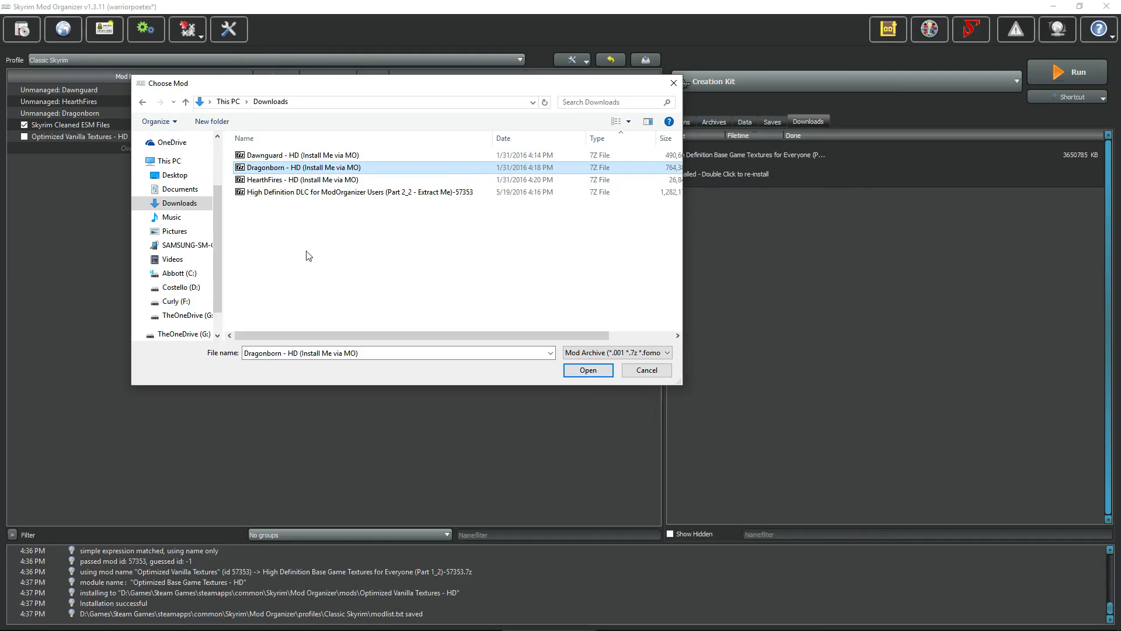
click(268, 155)
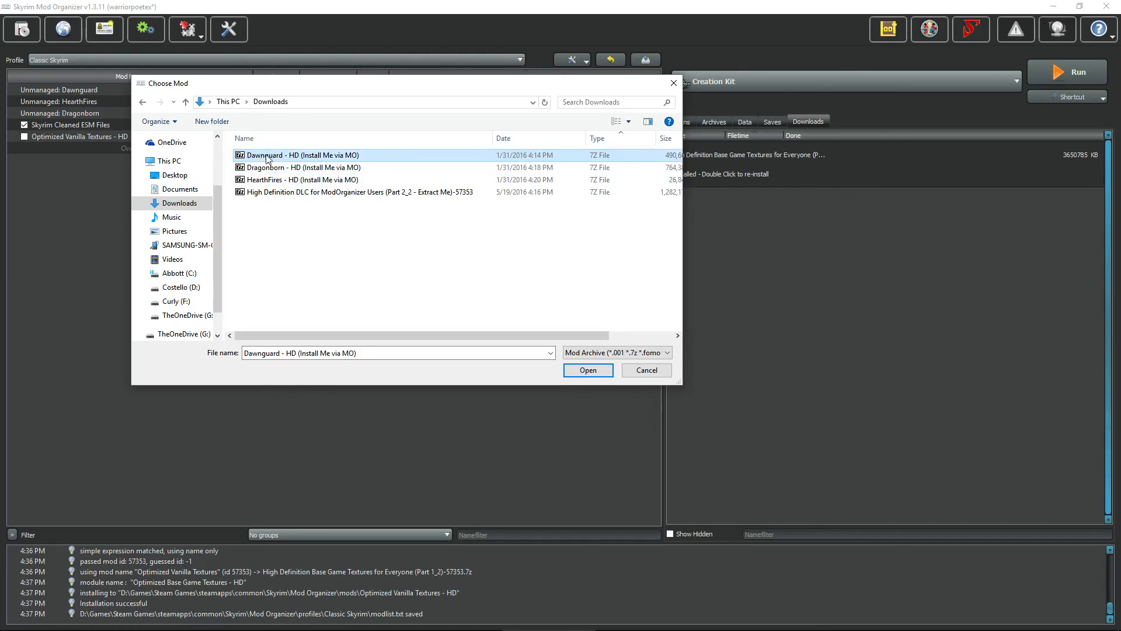
click(588, 370)
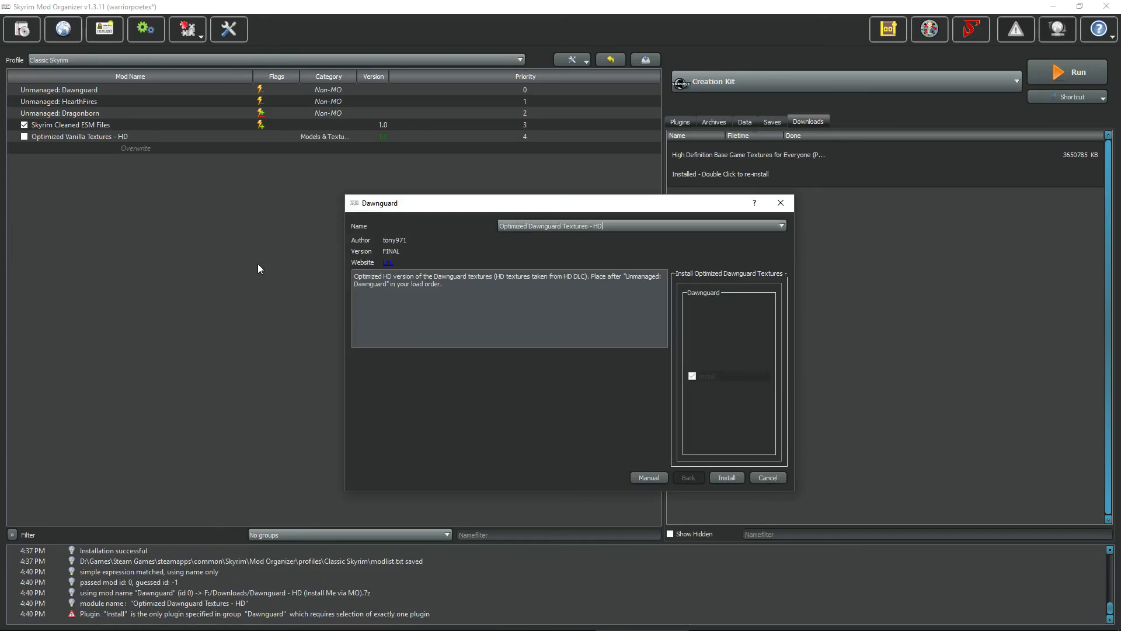
click(724, 478)
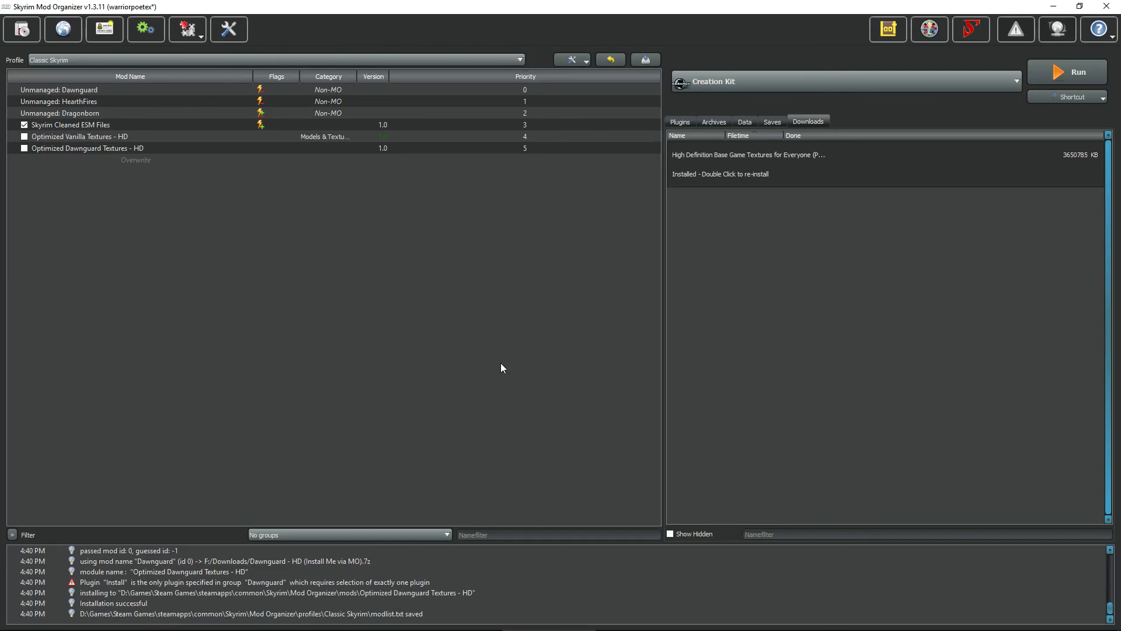
Choose the extracted HearthFires - HD archive from Downloads as another mod to install.
click(22, 30)
click(301, 179)
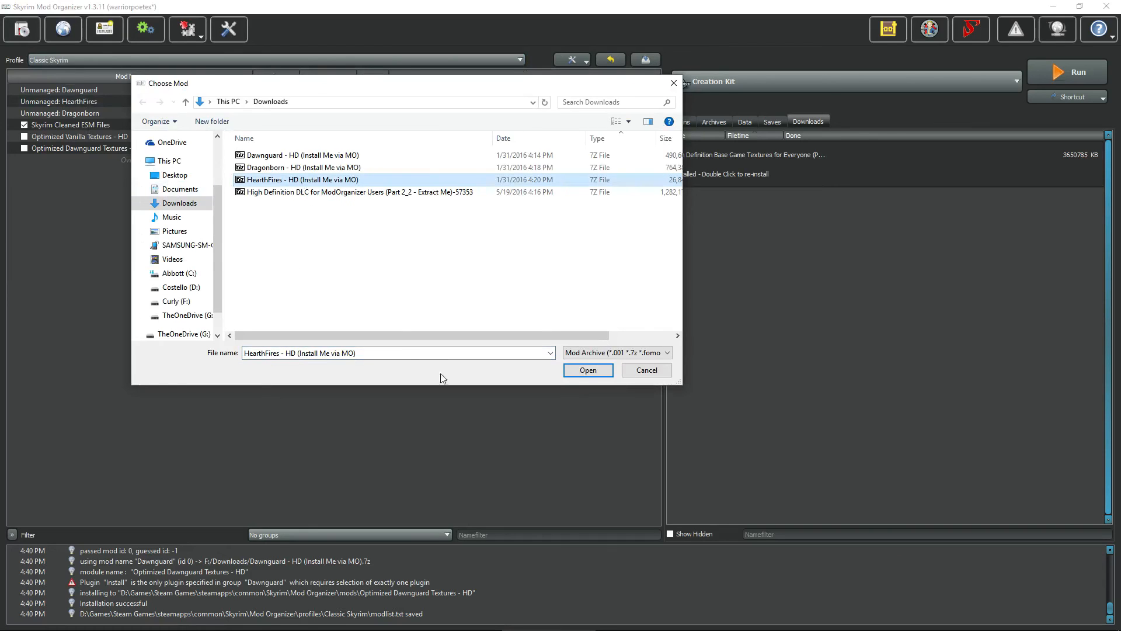
click(588, 374)
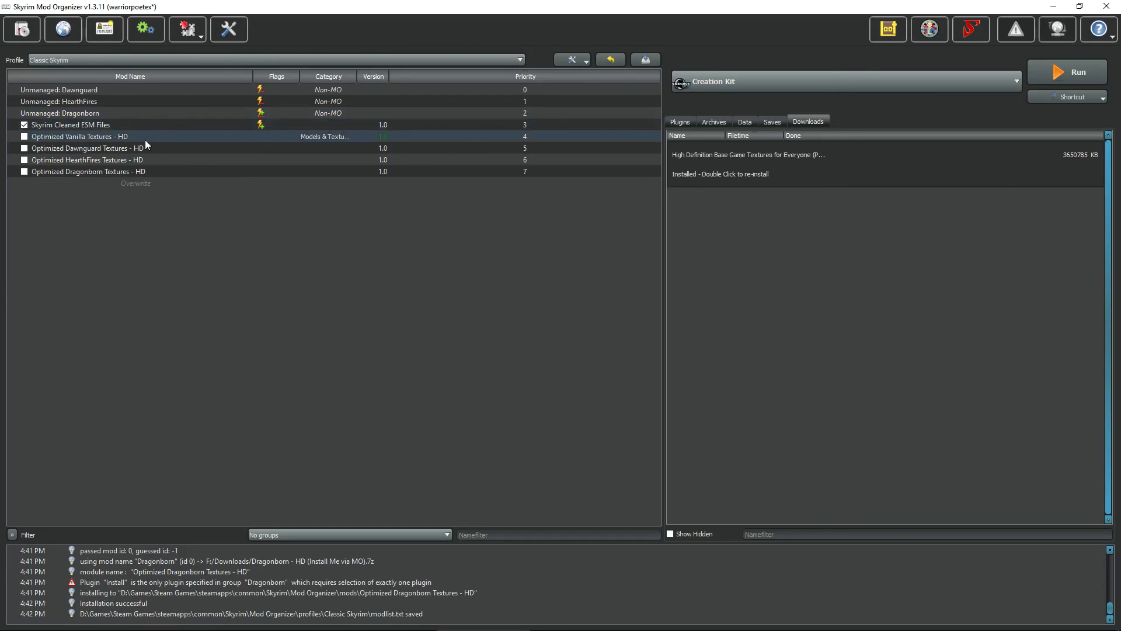
Check the order of the optimized Vanilla, Dawnguard, HearthFires and Dragonborn texture mods in the mod list.
click(166, 139)
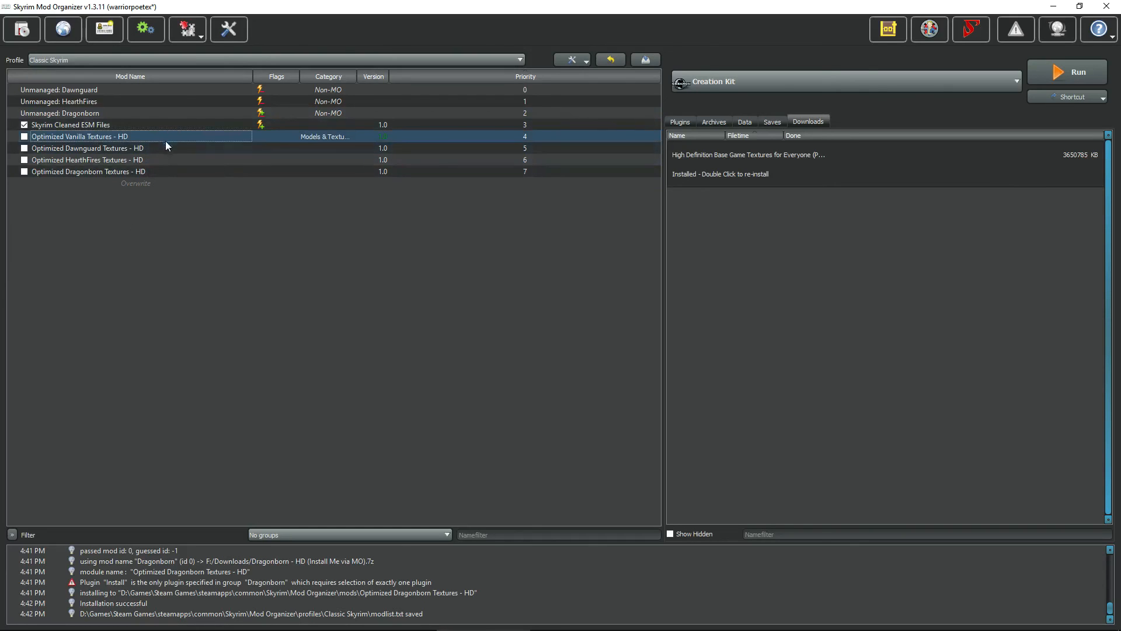
click(166, 148)
click(166, 161)
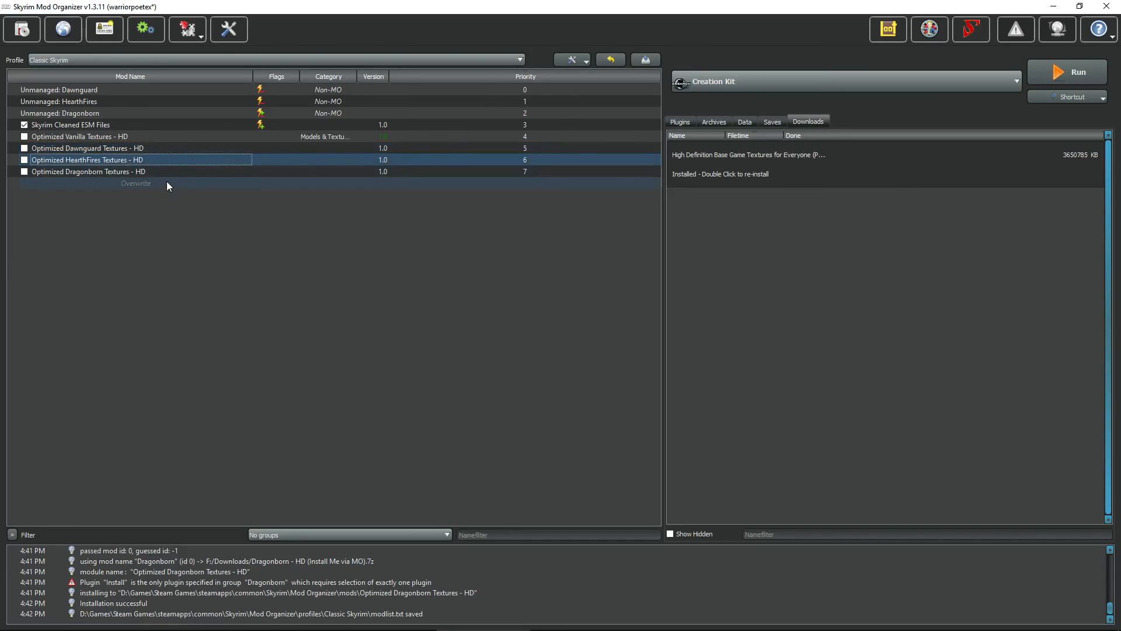
click(169, 174)
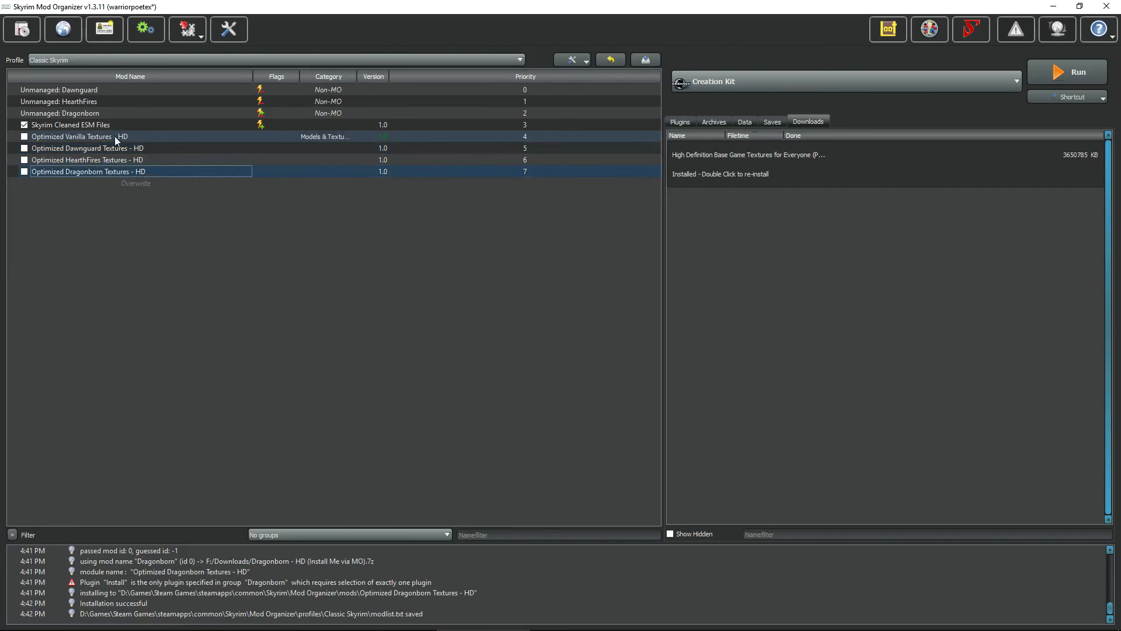
Examine the file tree of Optimized Vanilla Textures - HD, including its textures folder, and close the mod's information.
double_click(156, 137)
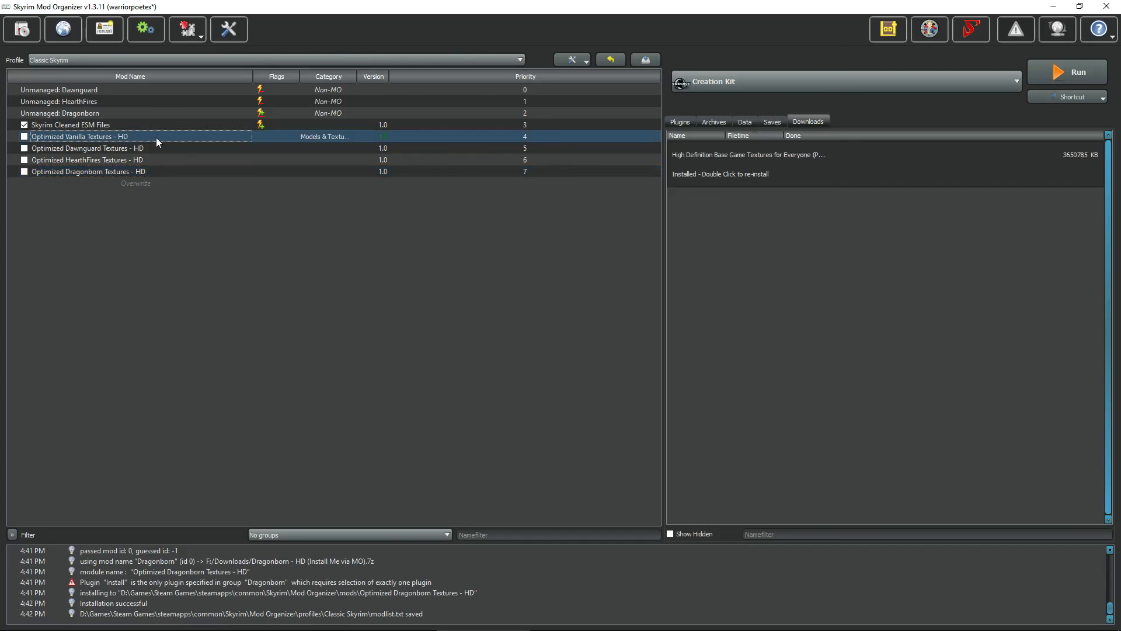
drag(564, 163, 428, 101)
click(578, 124)
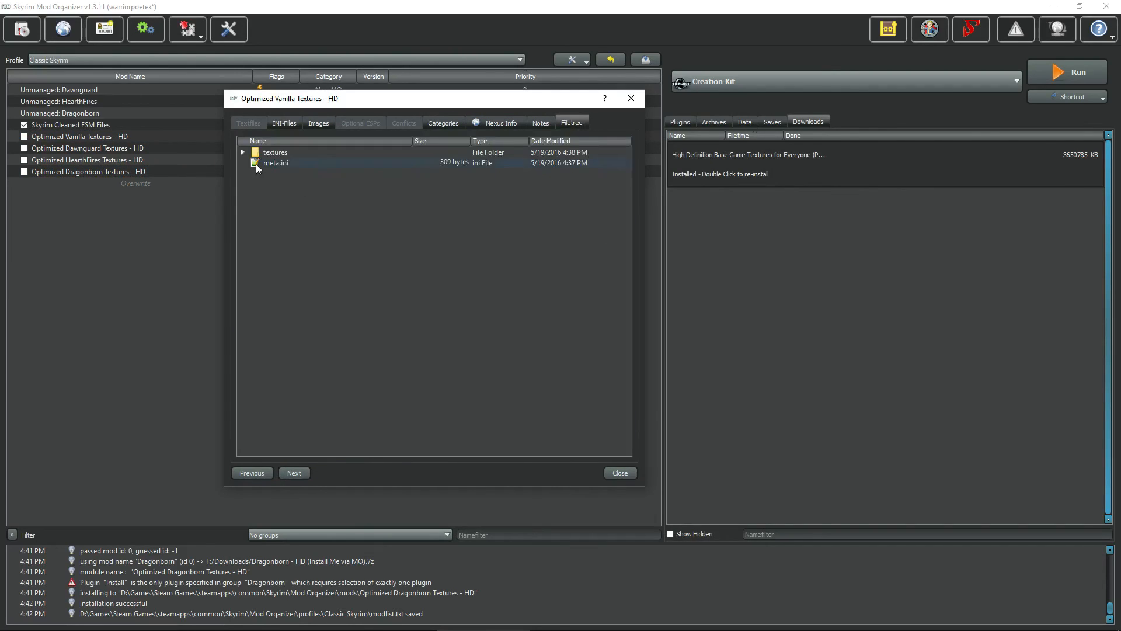
click(243, 151)
scroll(383, 271, down, 3)
scroll(387, 282, up, 3)
click(243, 152)
click(620, 473)
Enable the optimized Vanilla, Dawnguard, HearthFires and Dragonborn texture mods.
click(23, 136)
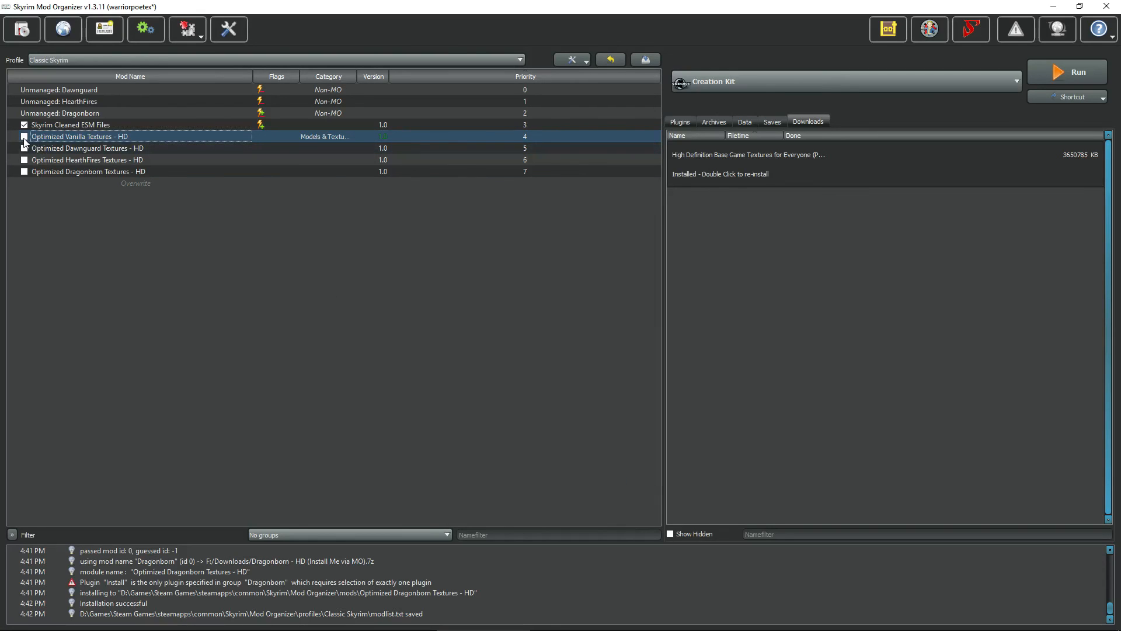
click(24, 148)
click(25, 160)
click(25, 173)
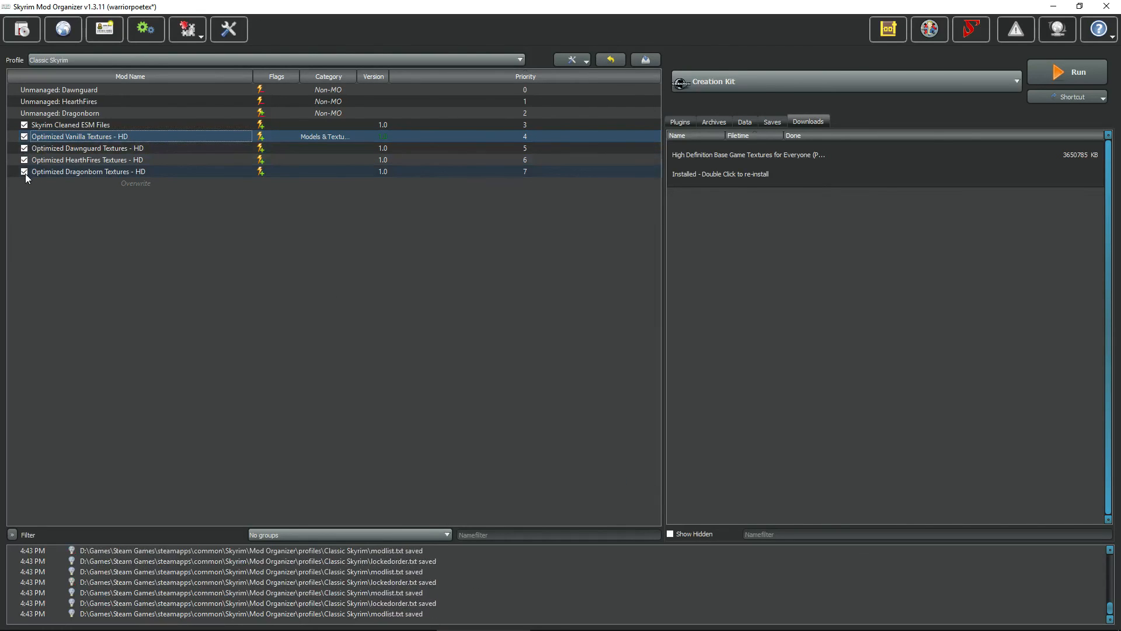
Review which files of Optimized Vanilla Textures - HD conflict with other mods, and close the mod's information.
click(261, 138)
double_click(261, 139)
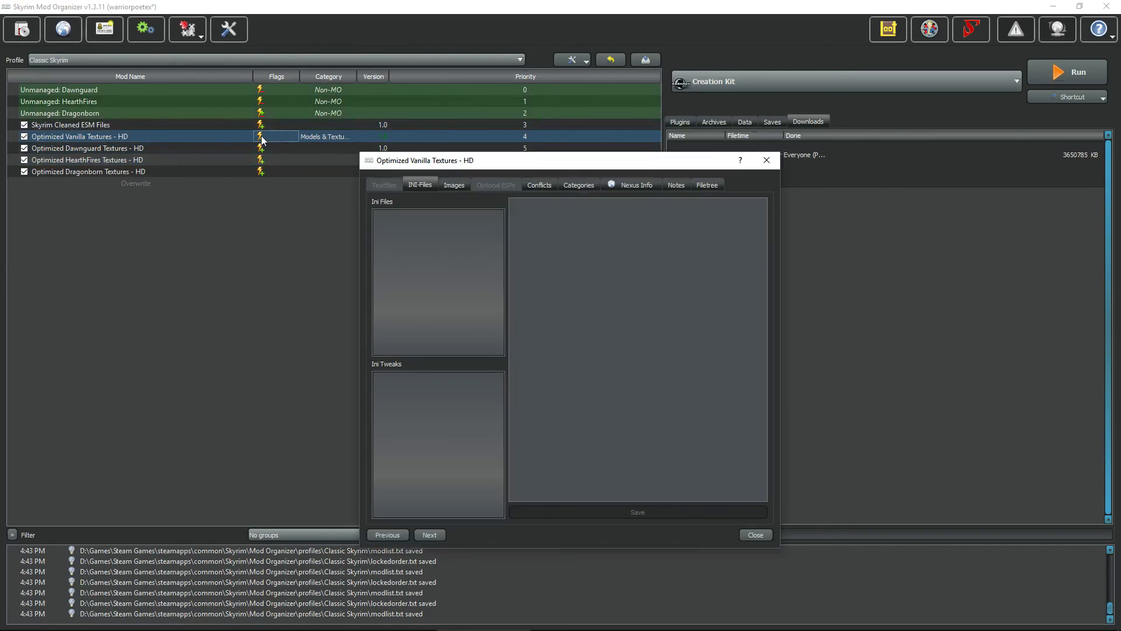
click(546, 184)
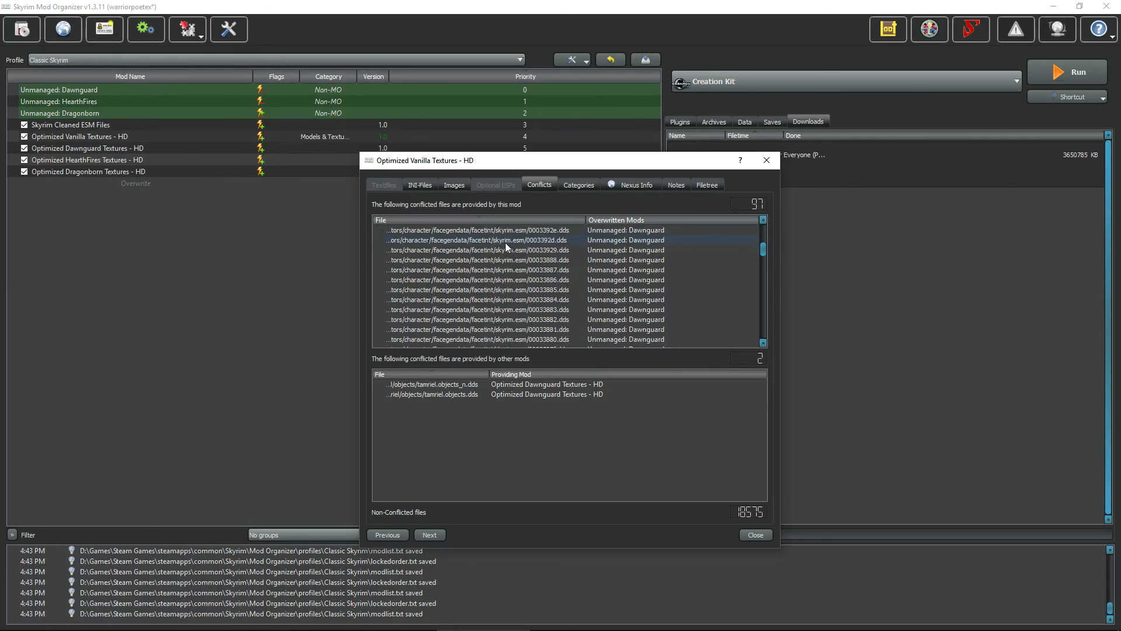
click(642, 270)
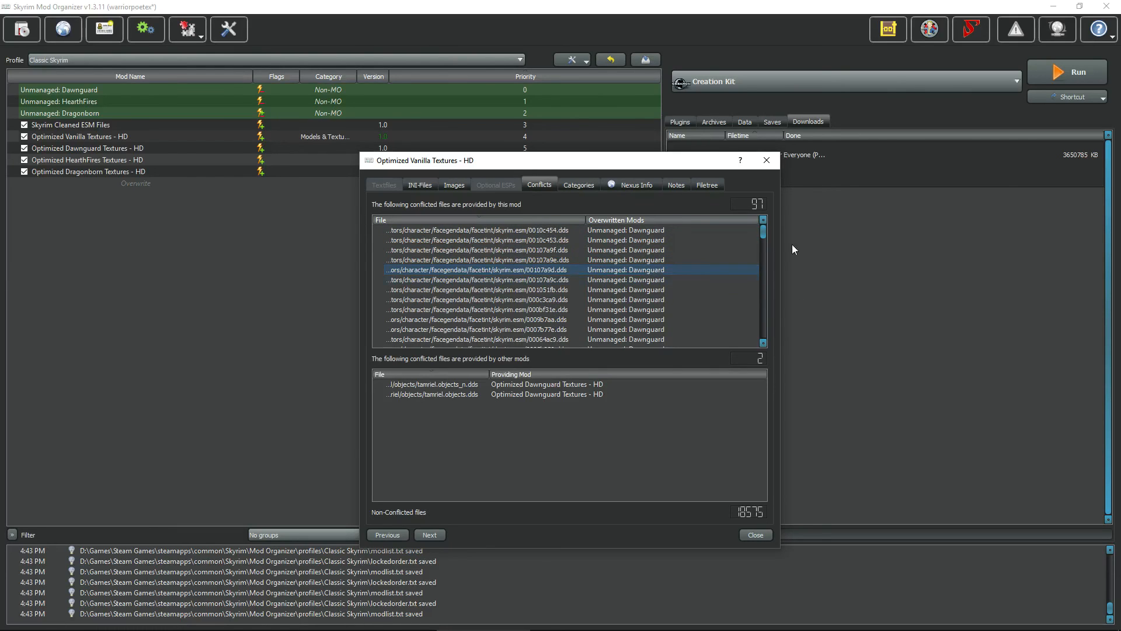
drag(762, 232, 777, 340)
click(561, 290)
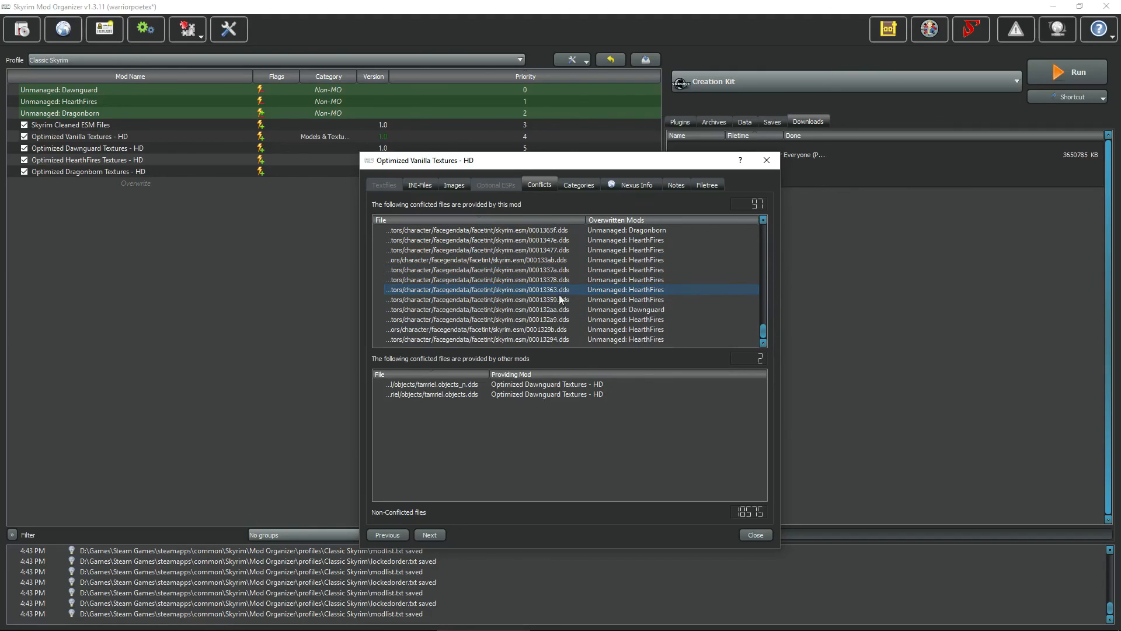
click(755, 535)
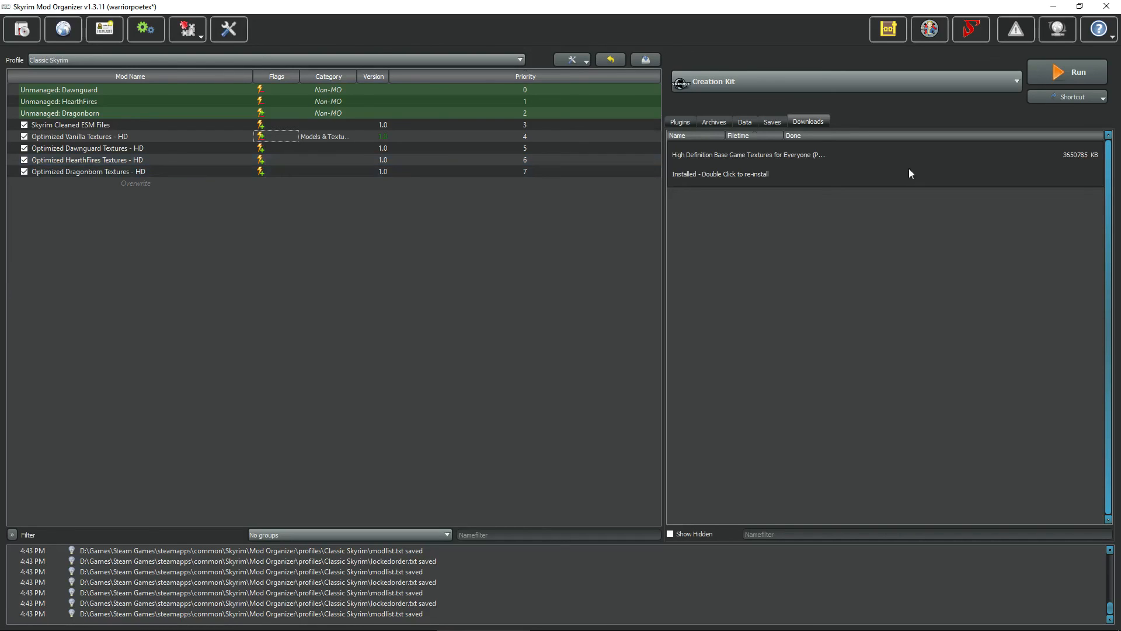
Delete the installed High Definition Base Game Textures for Everyone archive from the downloads.
right_click(826, 173)
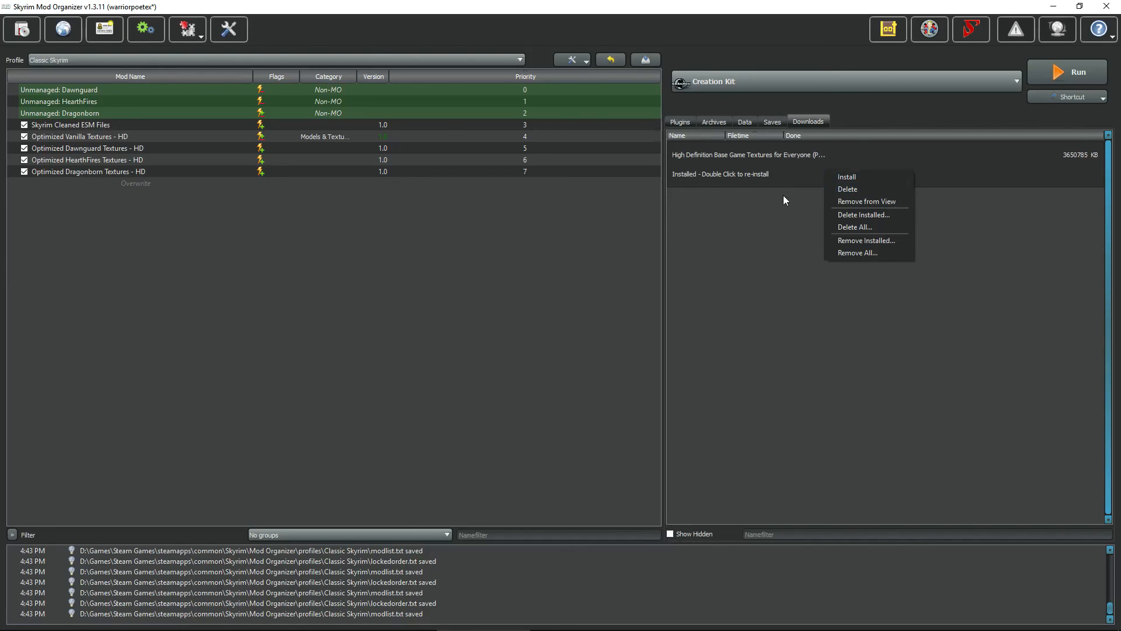
click(866, 190)
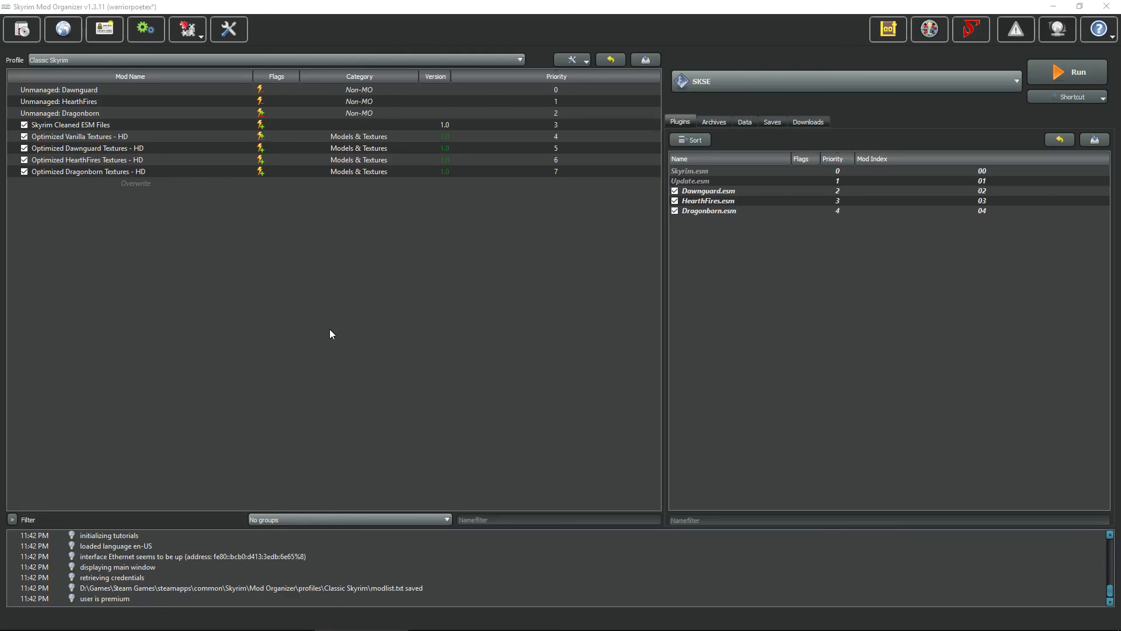
Display the BSA archives managed for the base game data and the DLCs.
click(716, 120)
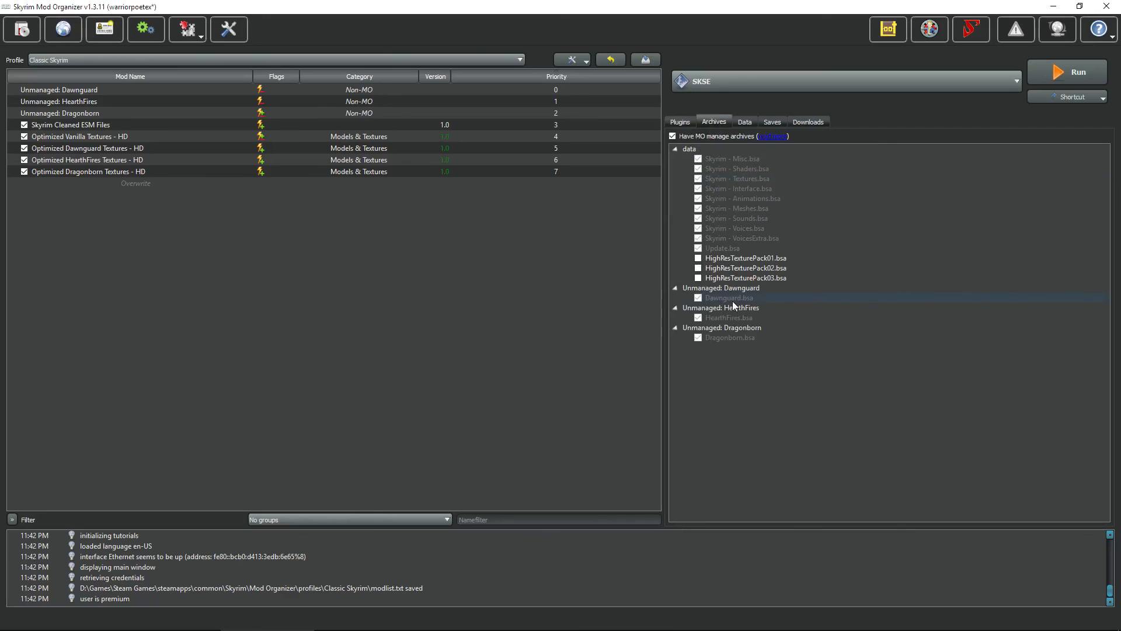